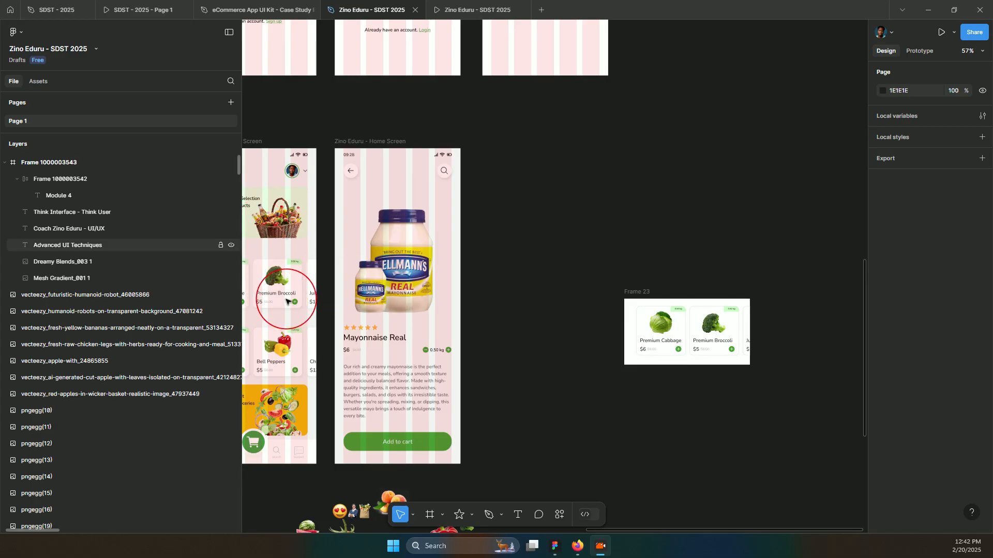
Move Frame 23 further down the canvas to free the space above it.
scroll(282, 303, "left", 2)
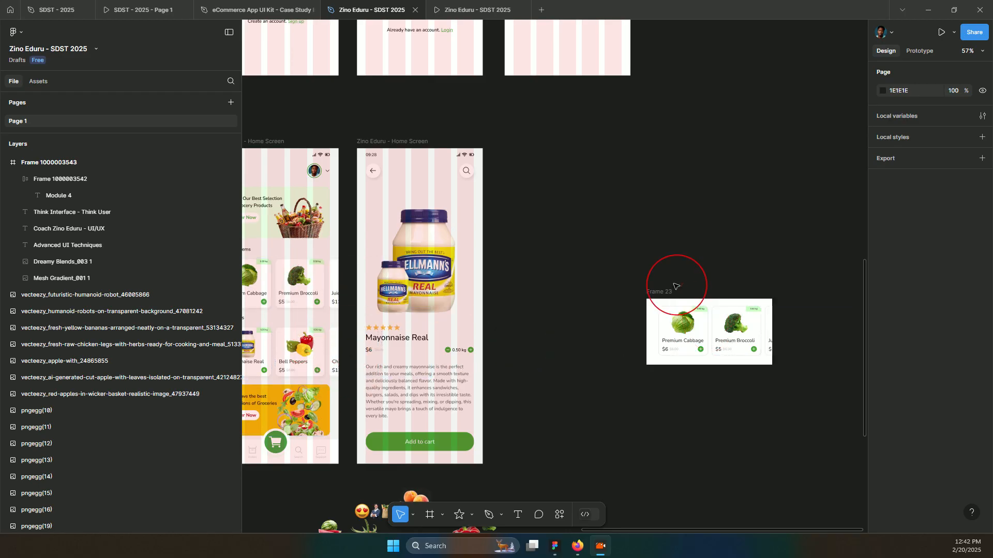
left_click(660, 297)
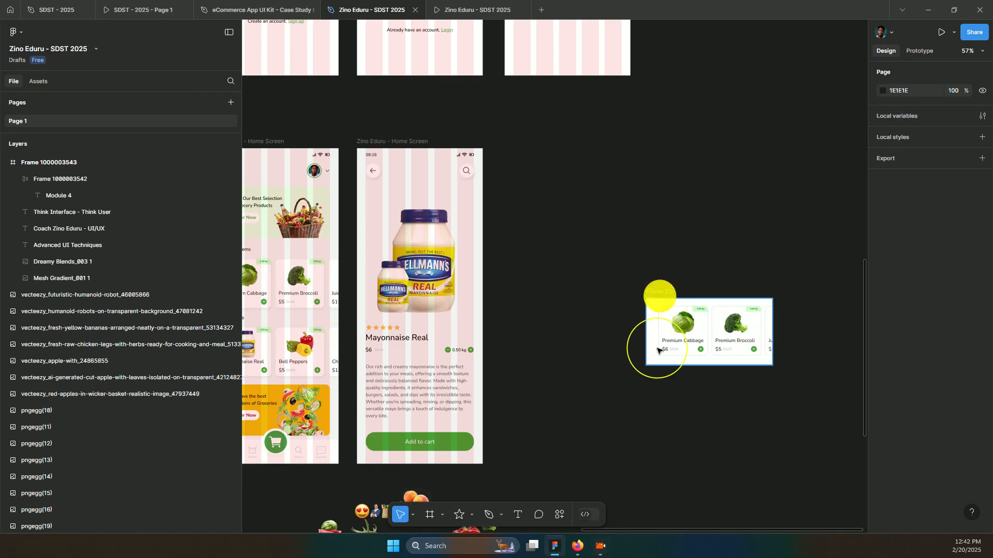
left_click(658, 392)
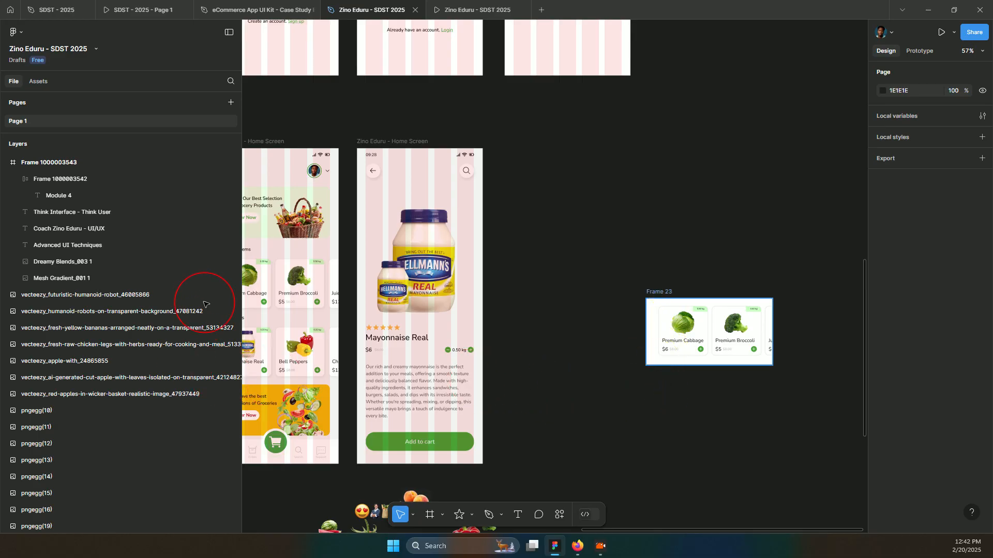
Move both product card rows together out of the home screen onto the empty canvas above Frame 23.
left_click(295, 290)
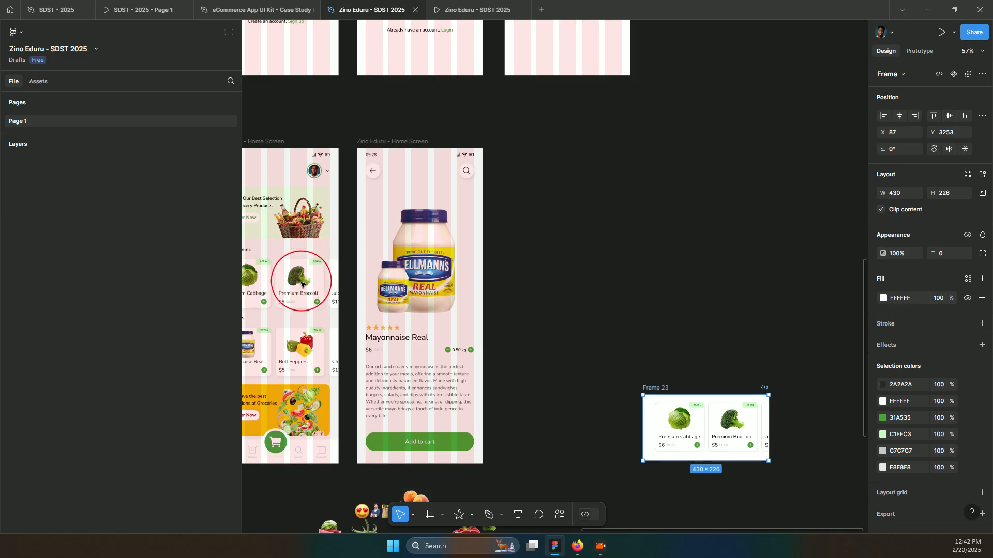
left_click(299, 282)
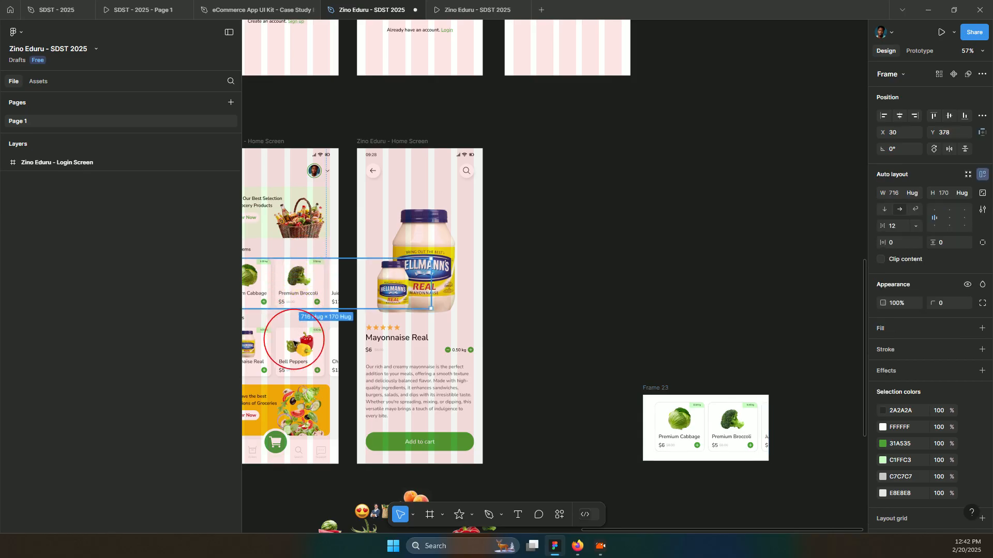
left_click(308, 357, "shift")
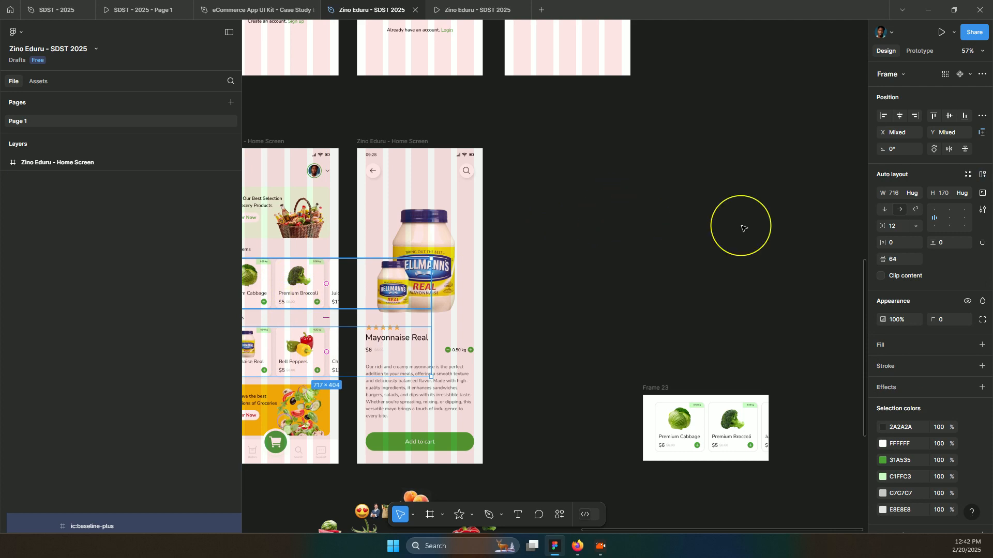
left_click_drag(741, 226, 602, 220)
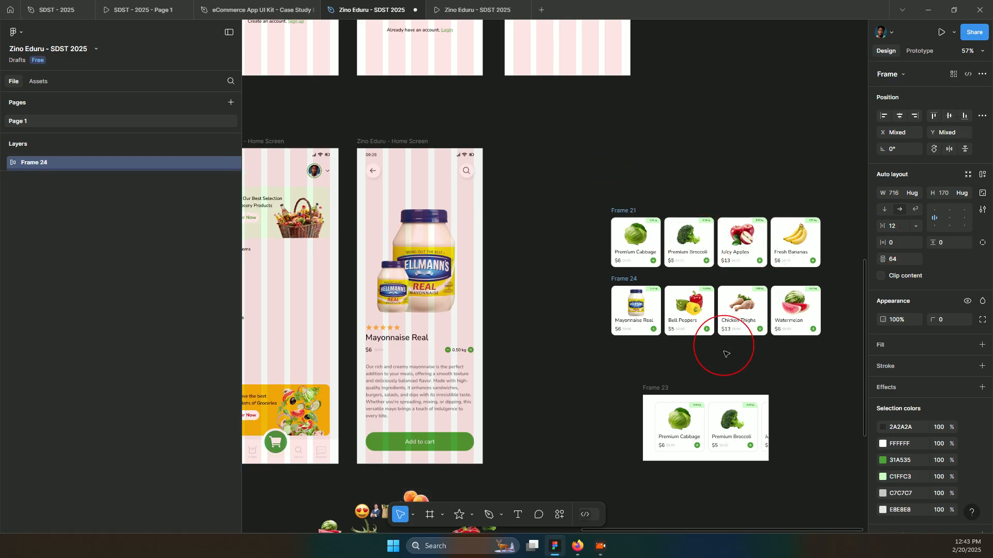
left_click(710, 385)
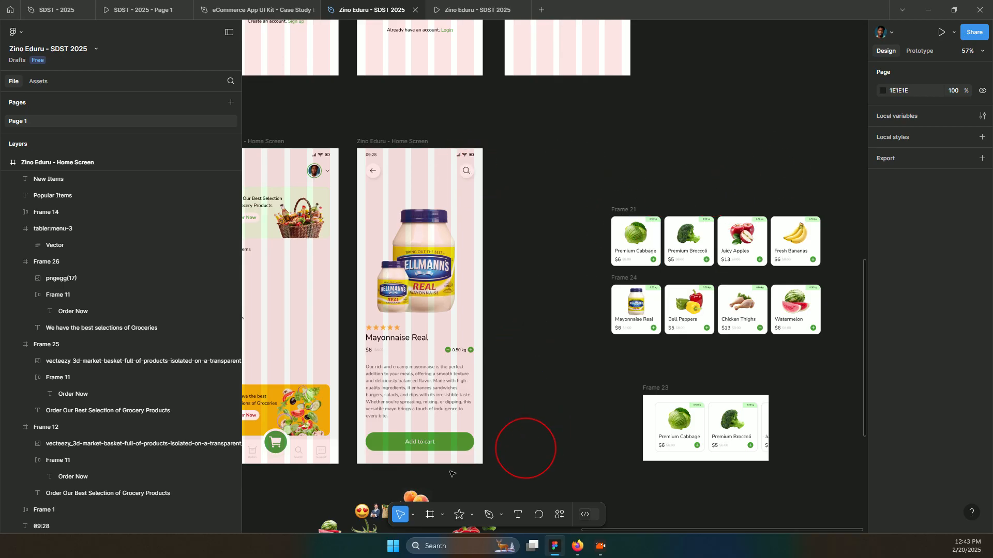
Add a blank 430-wide frame beside the Mayonnaise Real screen and set its height to 300.
left_click(430, 514)
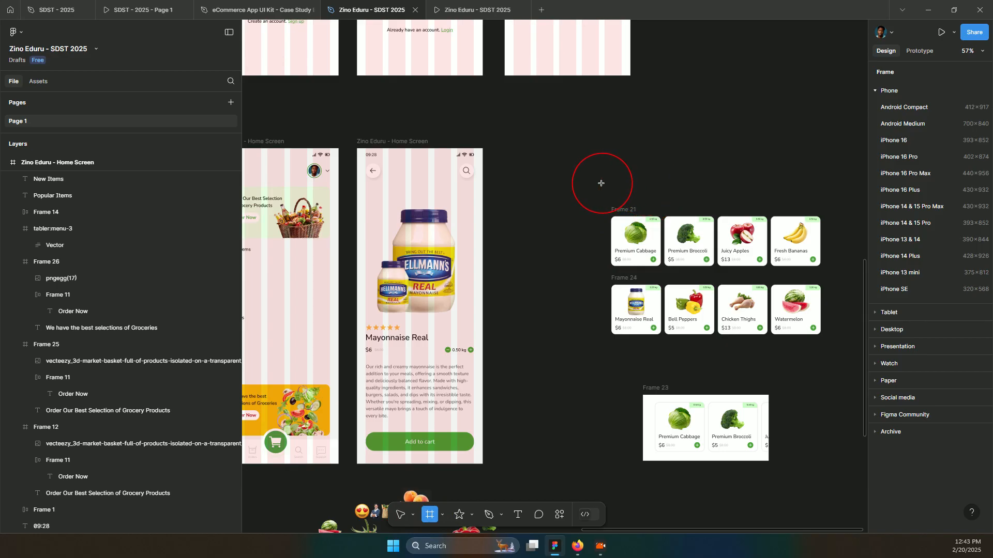
left_click(611, 152)
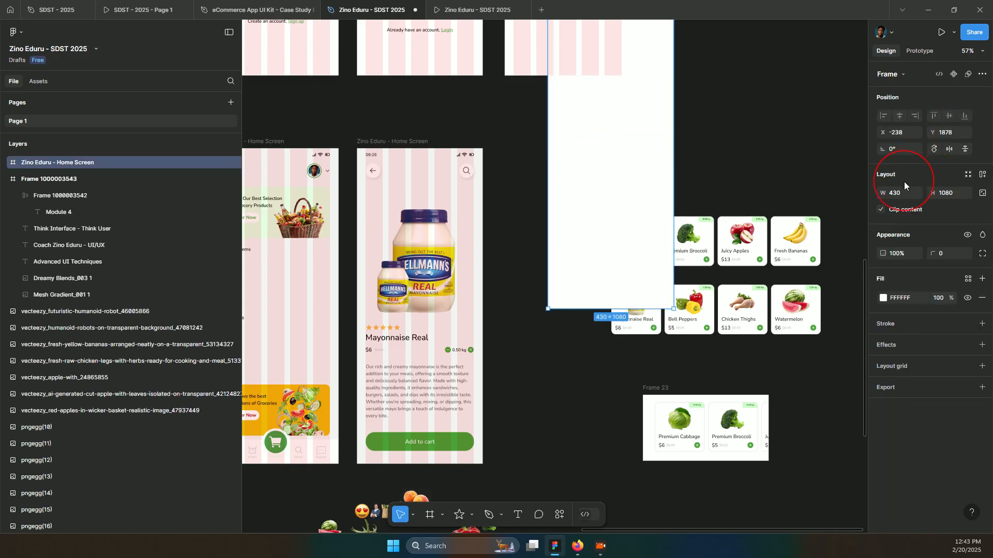
left_click(945, 194)
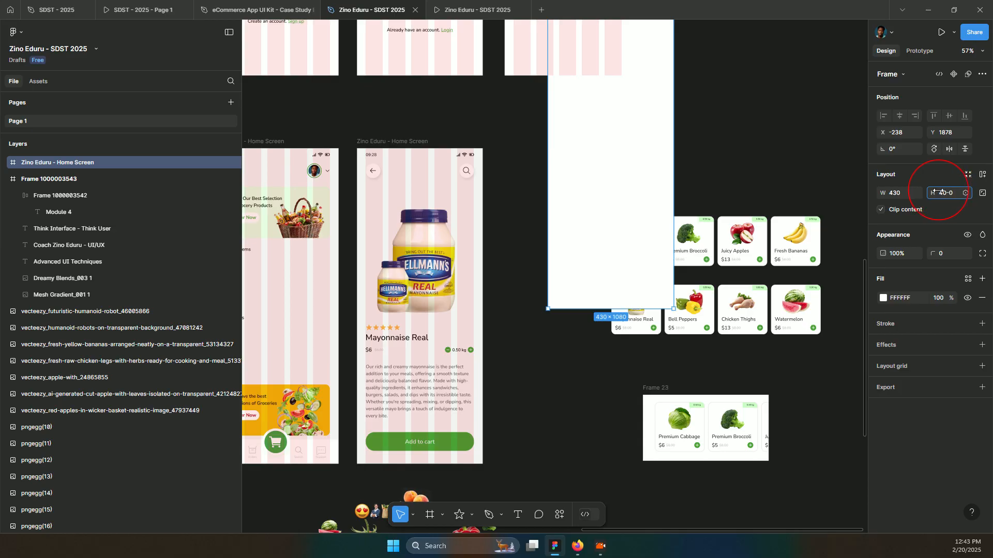
type("10-0=")
left_click(948, 192)
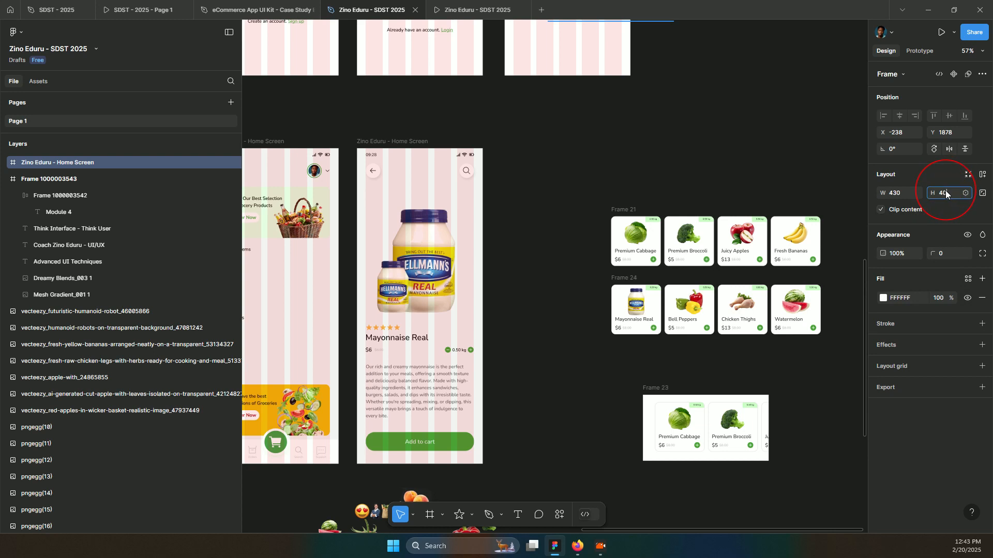
type("0")
key("Return")
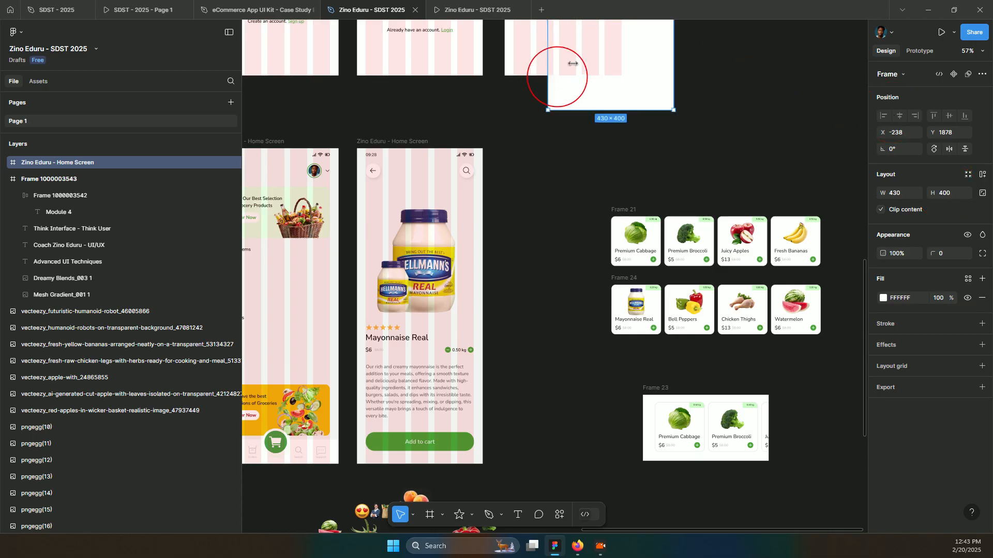
left_click_drag(658, 56, 681, 211)
left_click(948, 197)
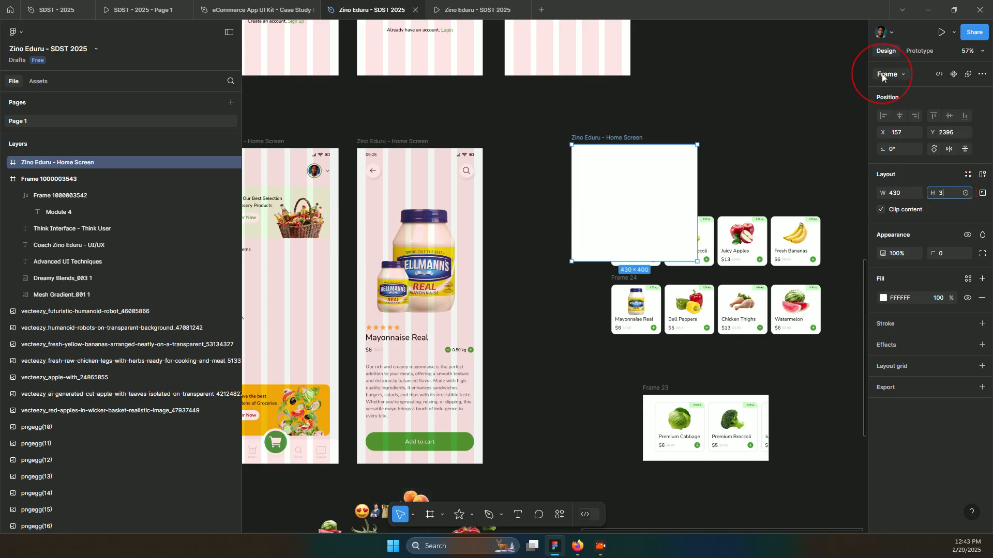
key("Return")
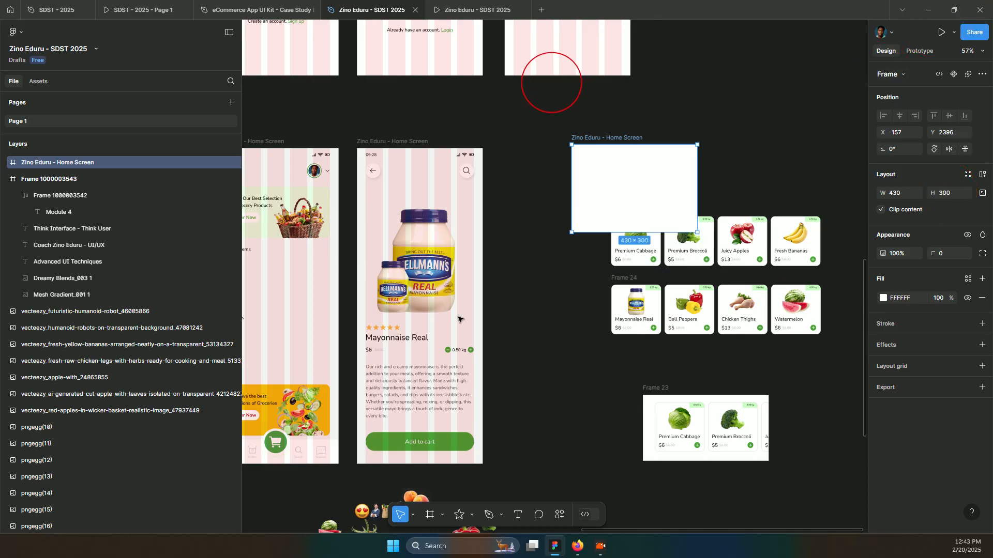
Rename the Mayonnaise Real screen's frame, replacing "Home Screen" with "Product Page" after the designer's name.
left_click(406, 146)
double_click(406, 145)
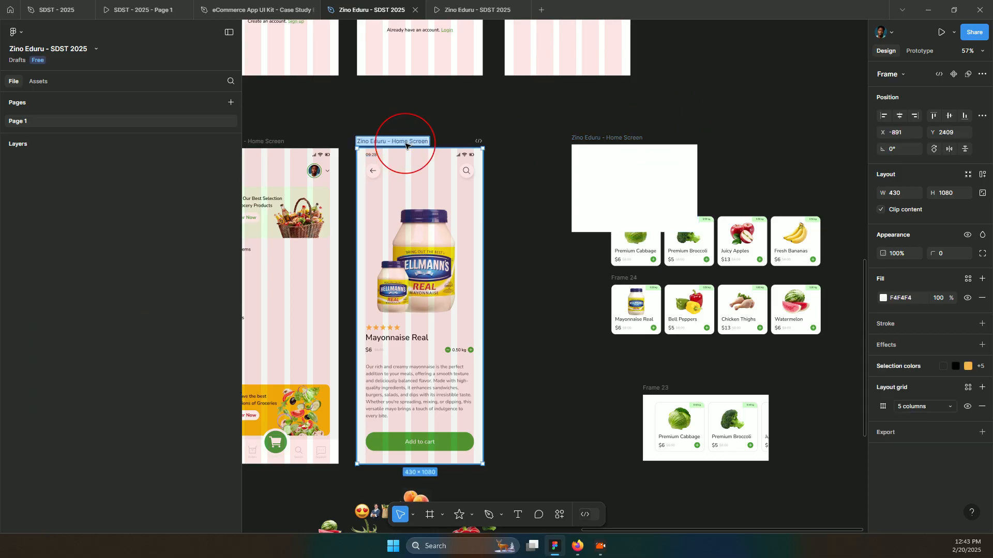
left_click(391, 139)
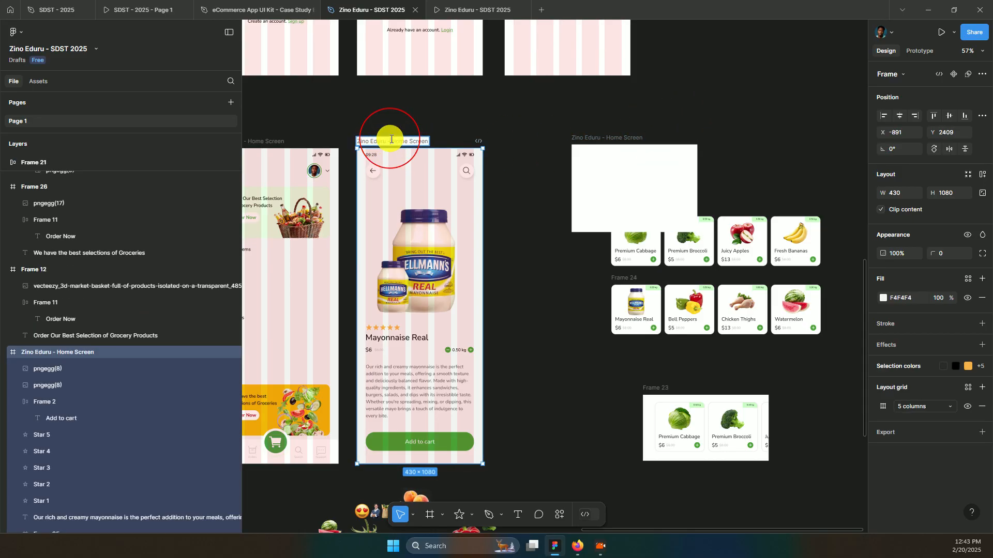
left_click_drag(393, 139, 457, 140)
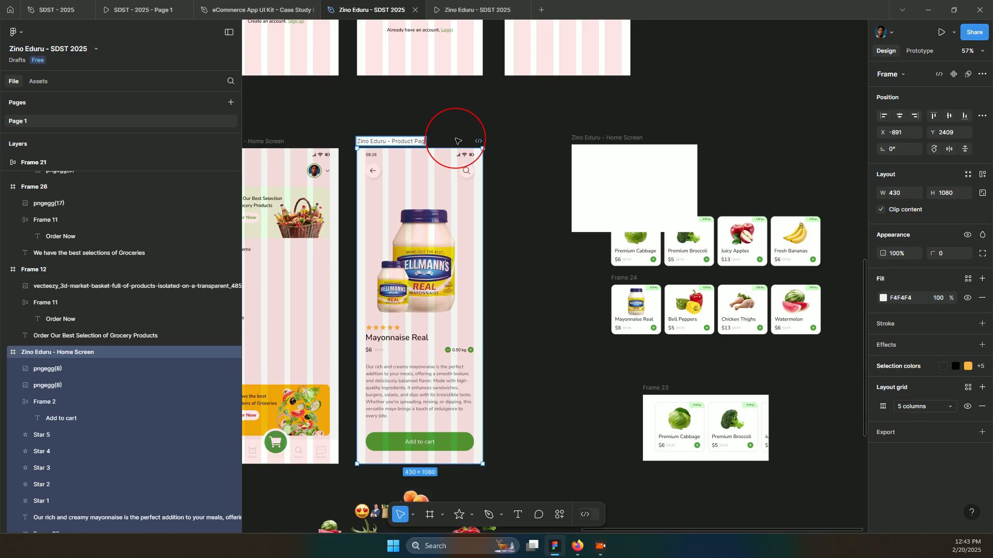
key("Return")
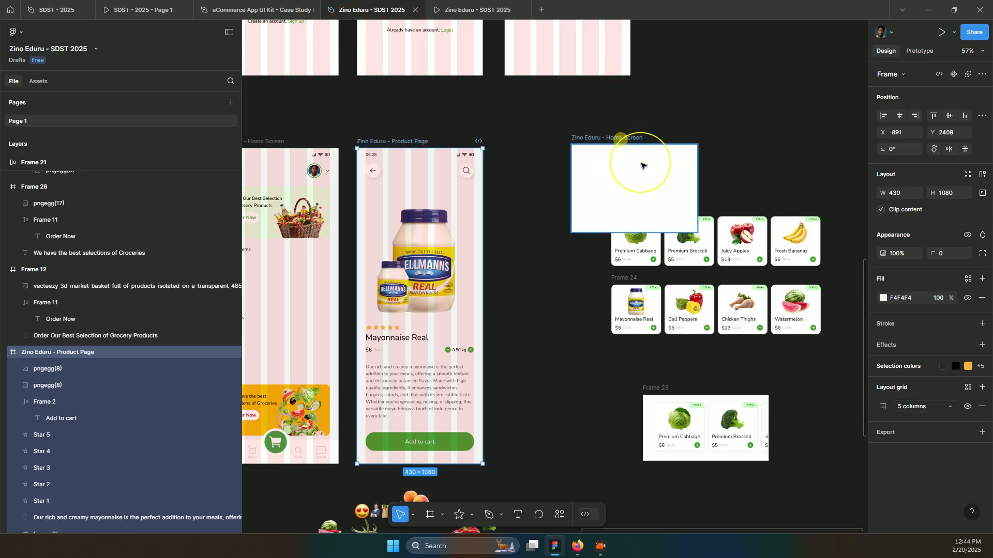
Reduce the blank frame's height to 200 and position it over the start of the Frame 21 product card row.
left_click_drag(647, 171, 655, 186)
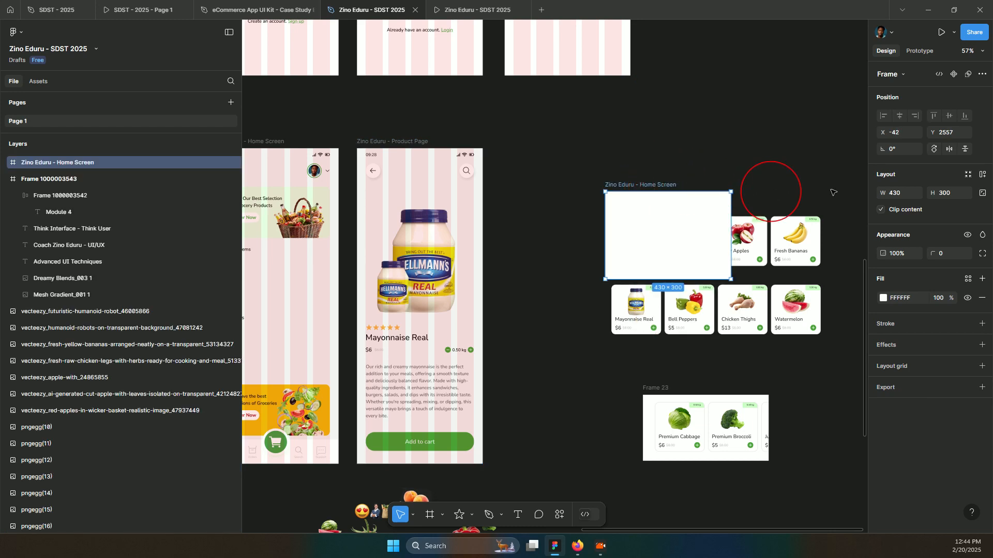
left_click(942, 194)
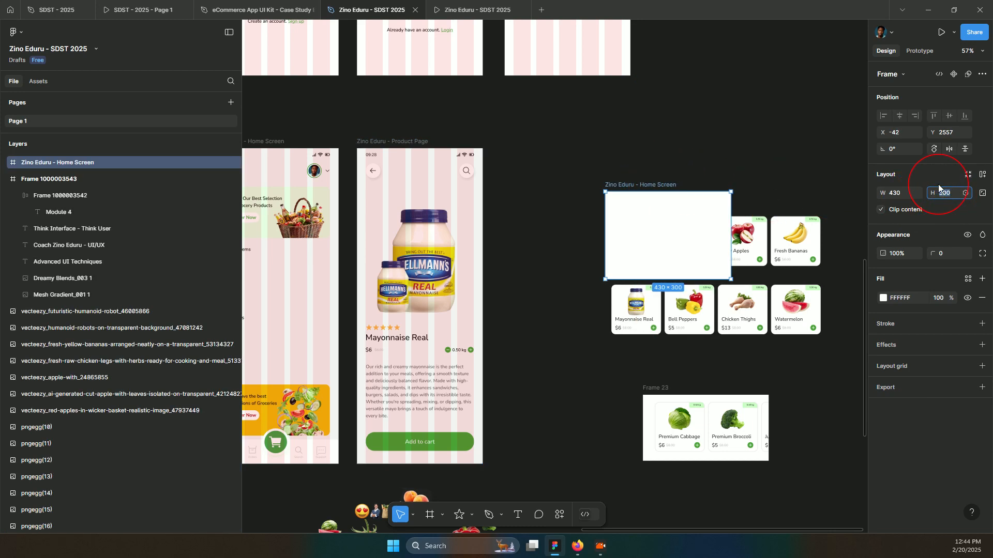
type("250")
key("Return")
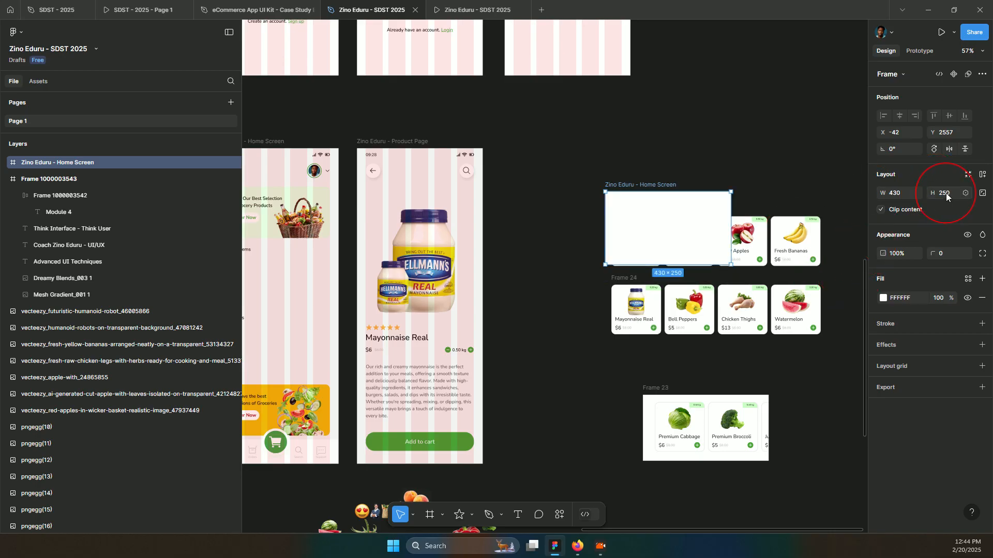
left_click(948, 193)
type("200")
key("Return")
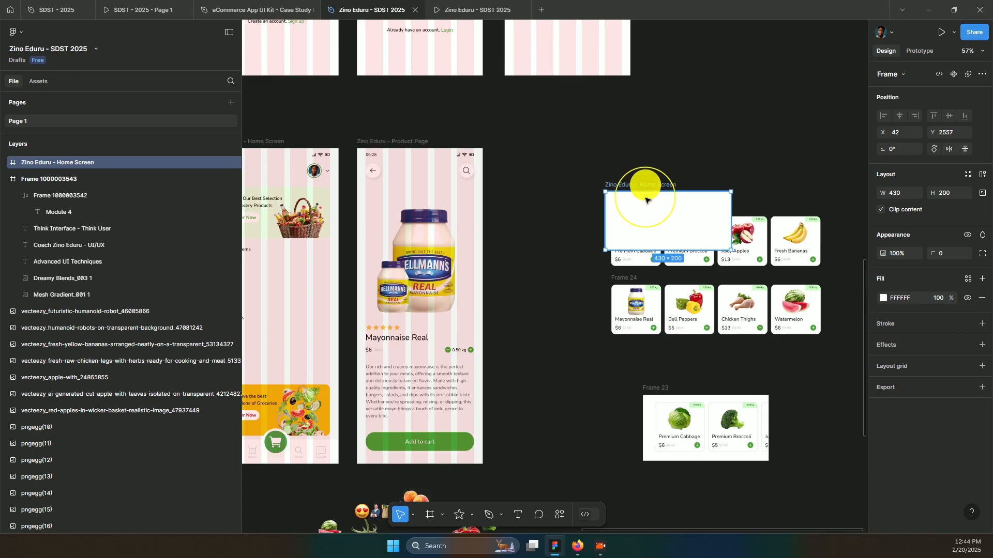
left_click_drag(644, 188, 647, 206)
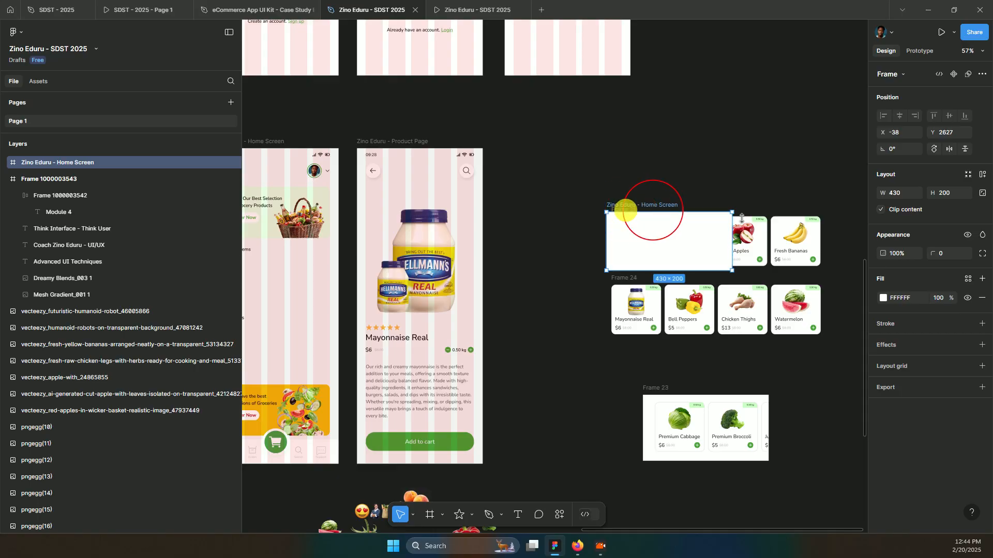
Select Frame 21, the upper product card row, and remove it from the canvas.
left_click(786, 230)
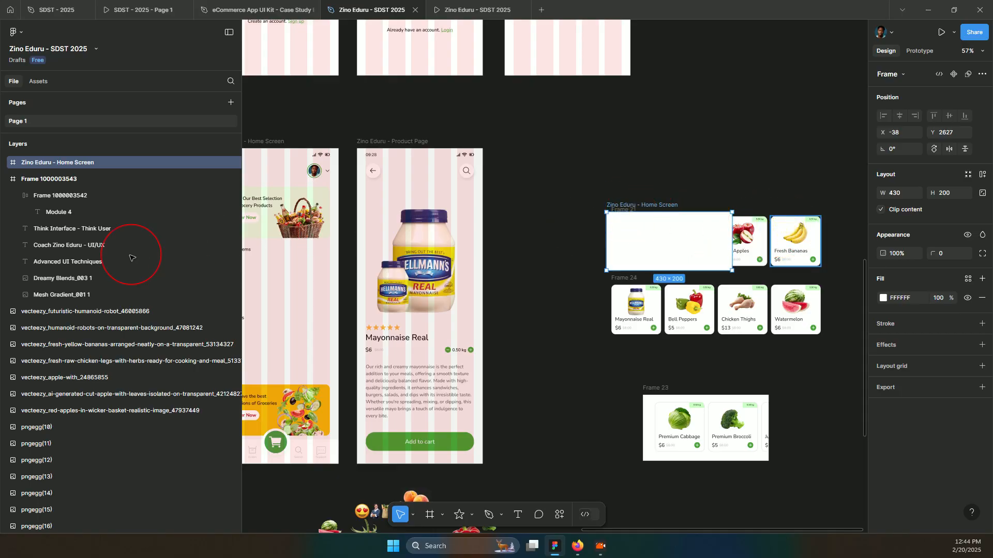
left_click(787, 208)
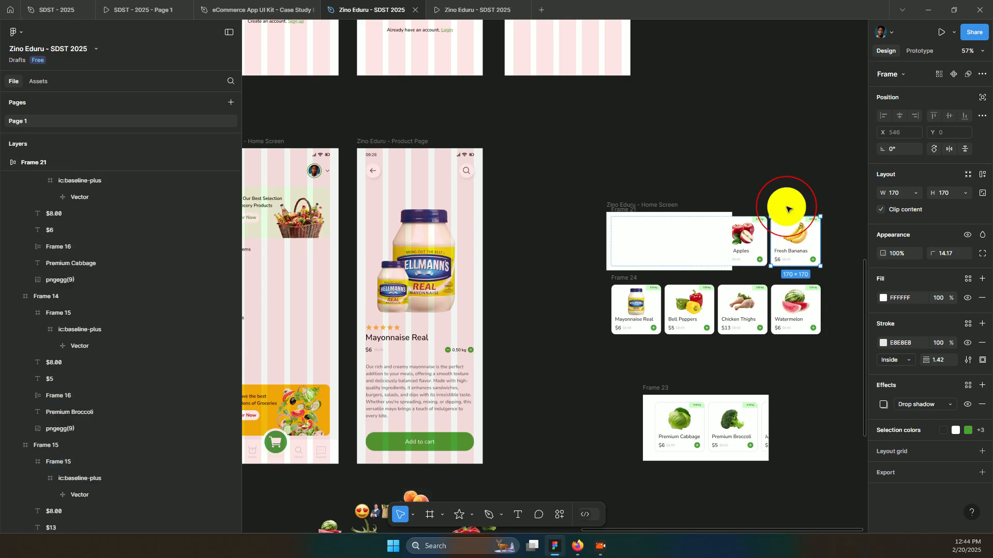
scroll(107, 282, "down", 5)
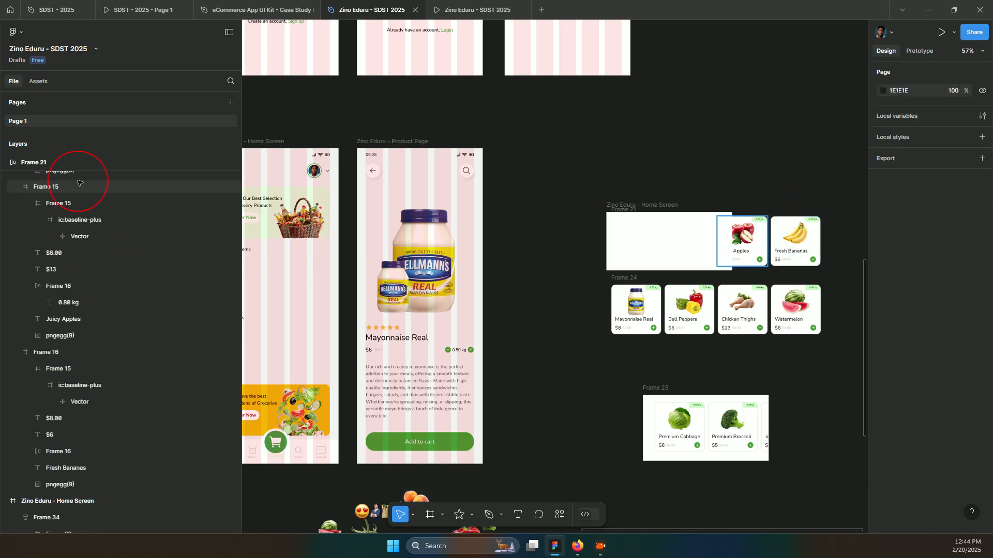
left_click(78, 162)
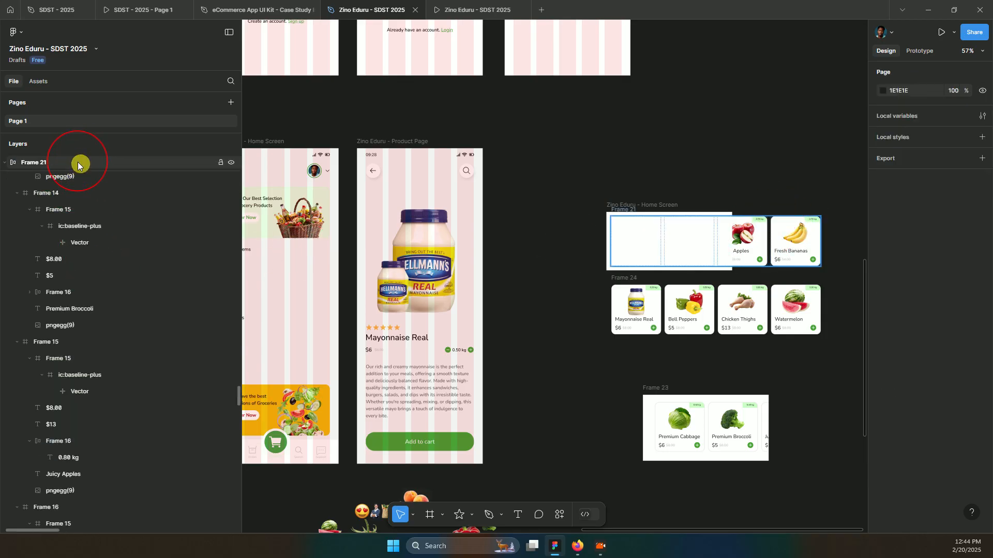
left_click(75, 162)
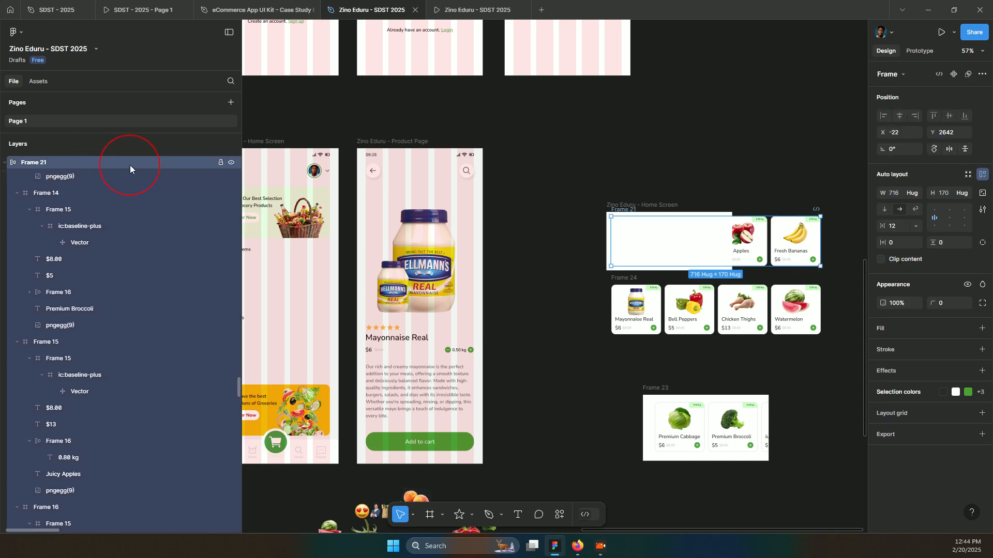
left_click(78, 163)
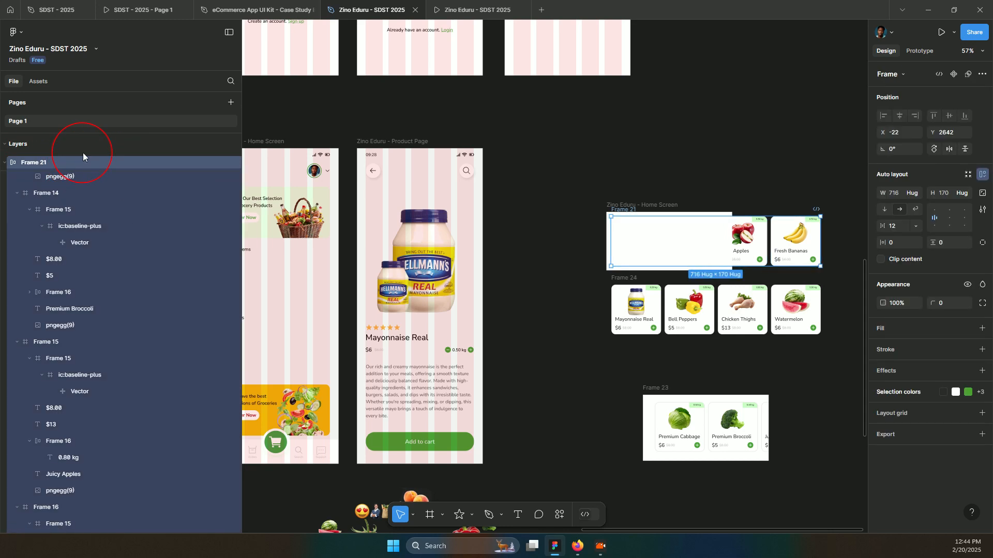
key("Escape")
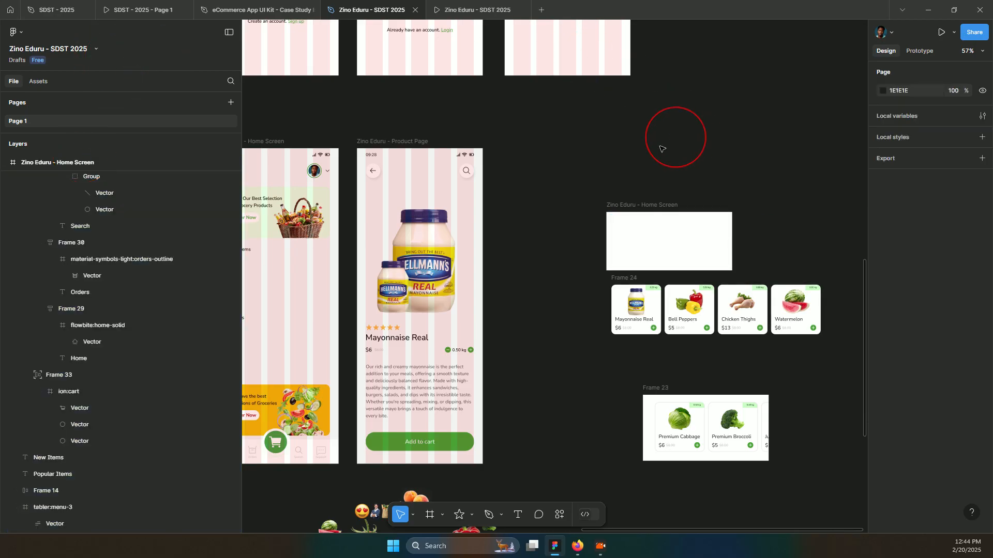
Rename the blank 430 × 200 frame, replacing "Home Screen" with "Slide" after the designer's name.
left_click(665, 205)
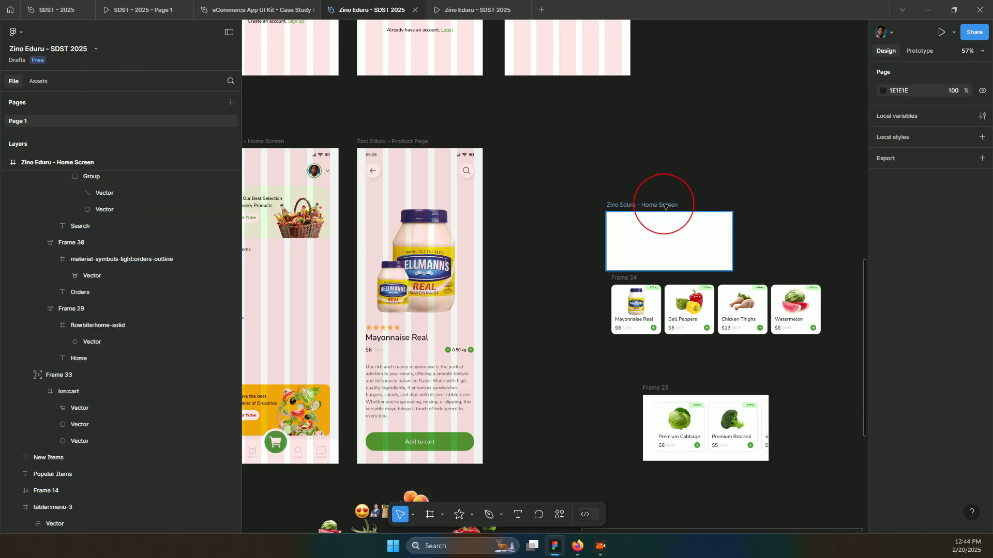
left_click(666, 205)
double_click(663, 205)
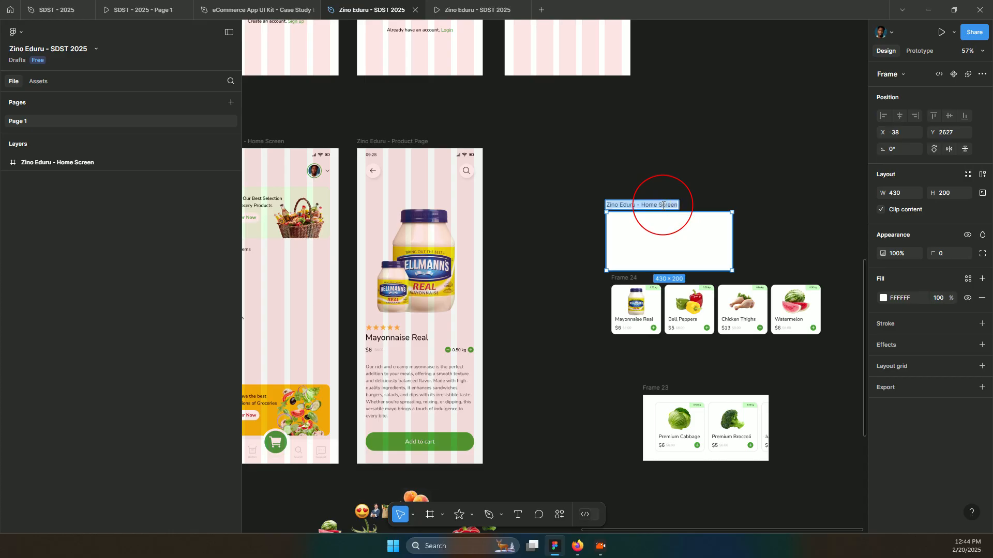
key("Right")
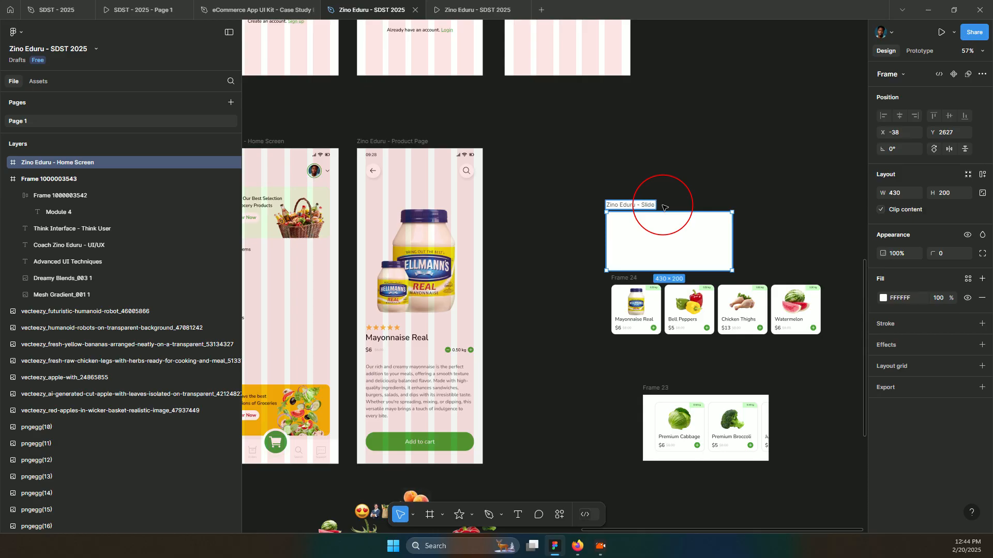
type("Slide")
key("Return")
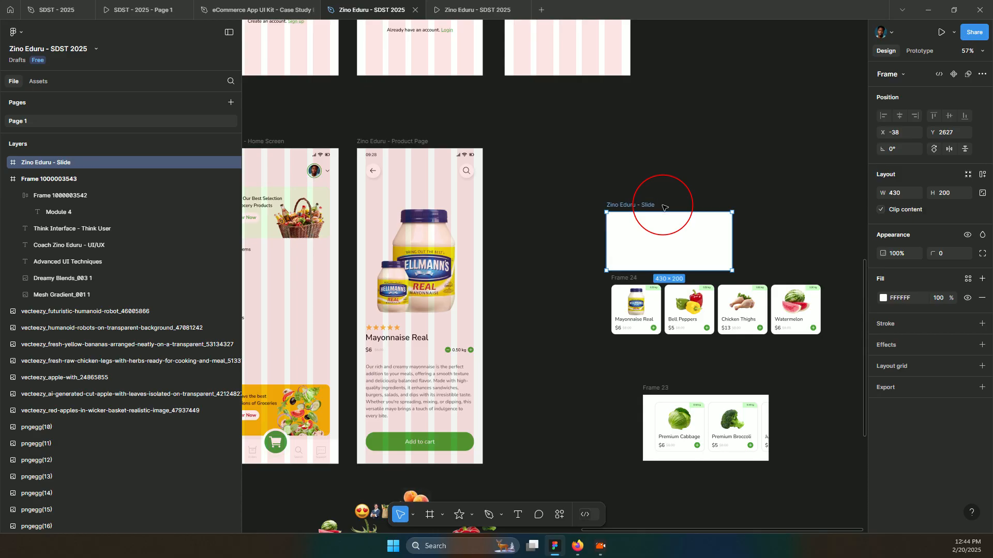
Paste the Frame 21 card row into the blank Slide frame and shift it right to X 26.
key("ctrl+v")
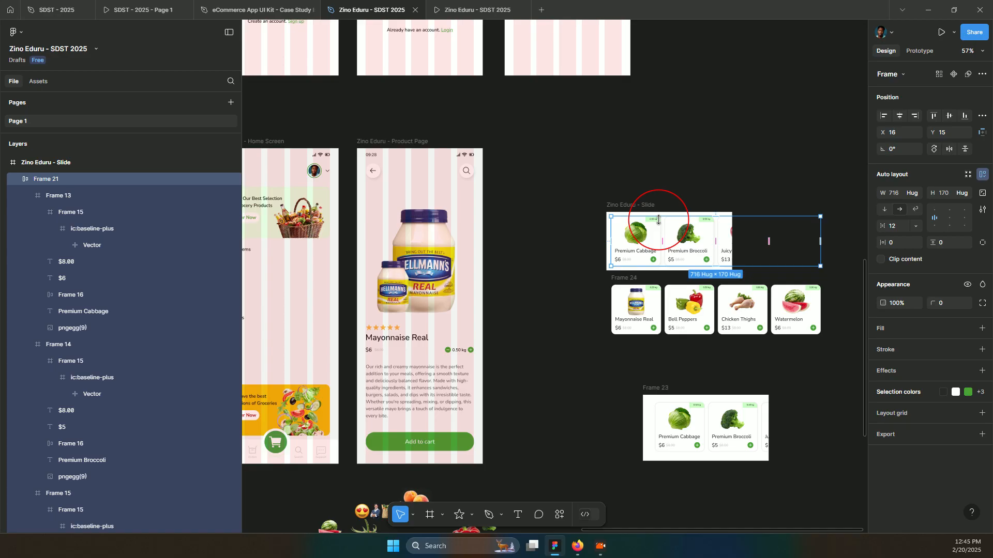
key("shift+Right")
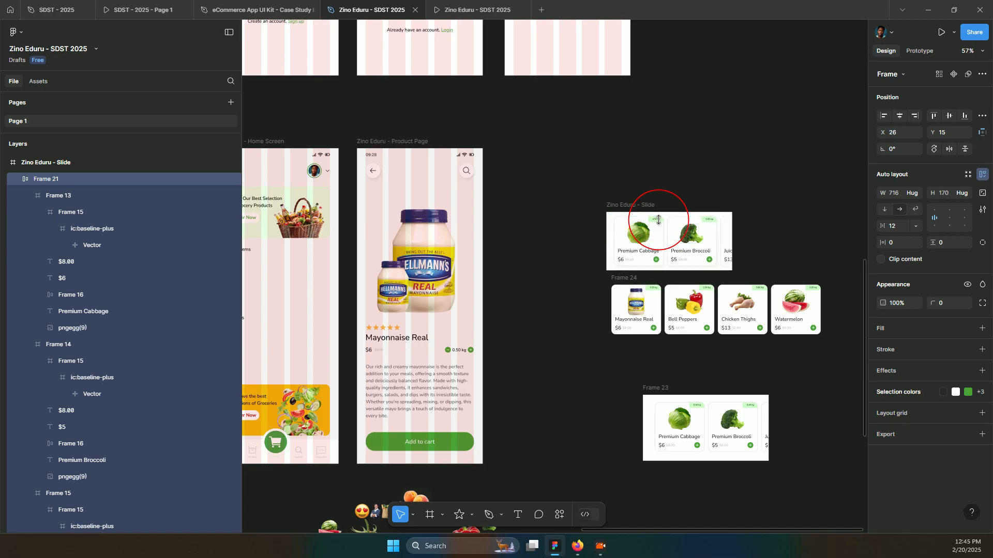
Apply auto layout to the Slide frame and set its horizontal padding to 30.
left_click(617, 205)
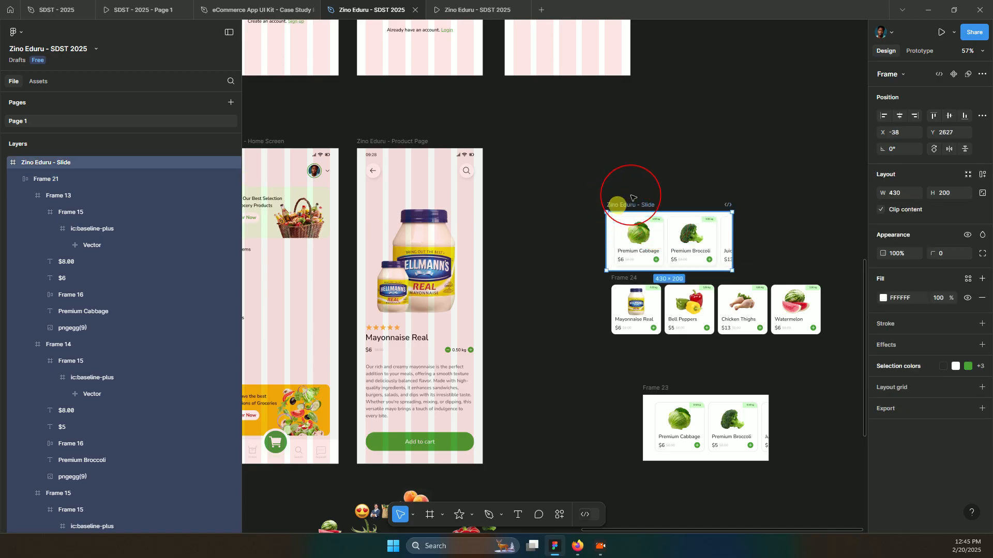
left_click(983, 176)
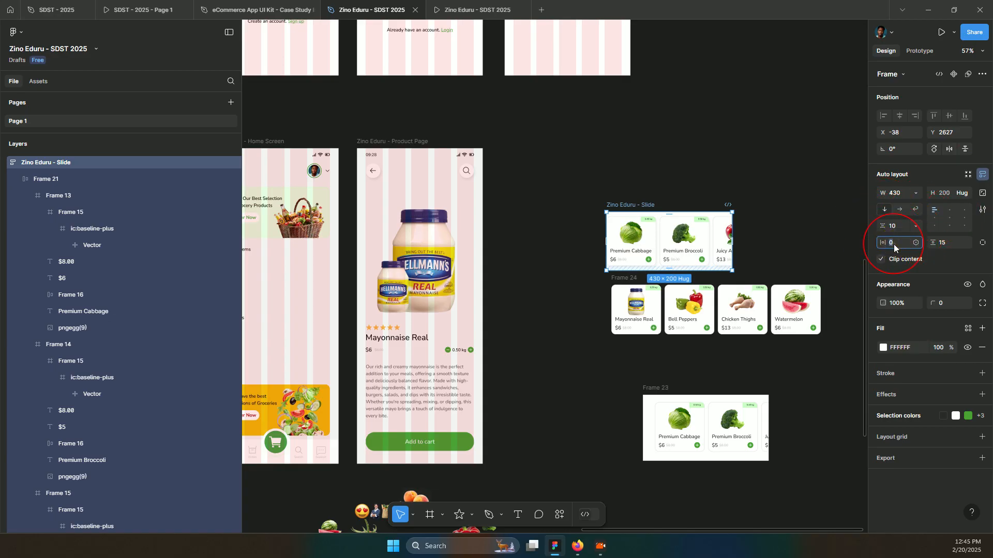
key("Return")
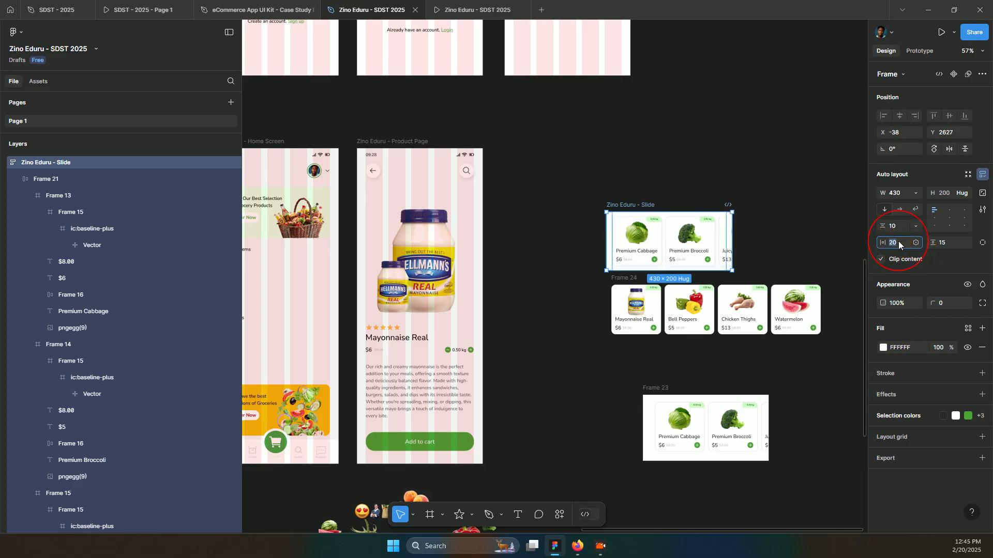
type("30")
key("Return")
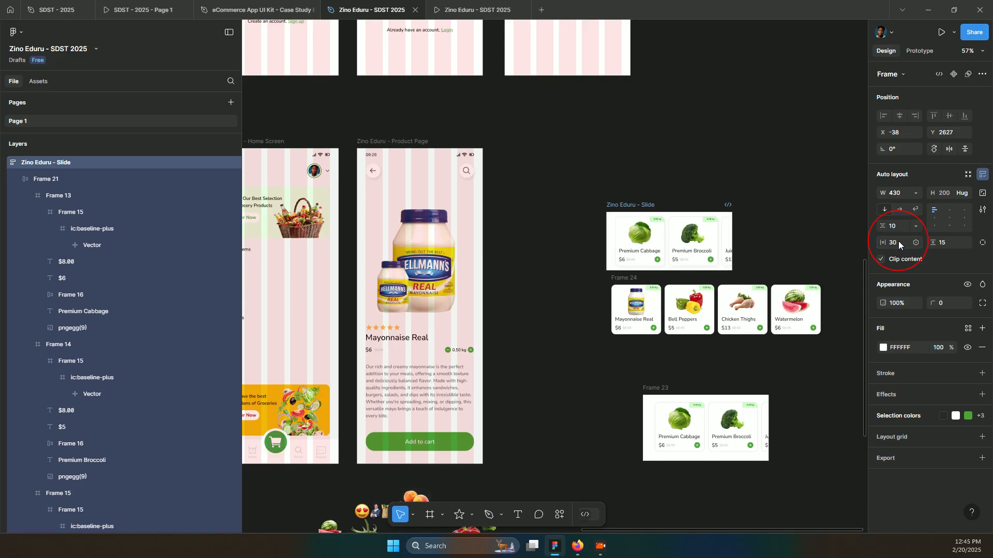
Duplicate the Slide frame holding the Premium Cabbage card row.
scroll(724, 232, "up", 2)
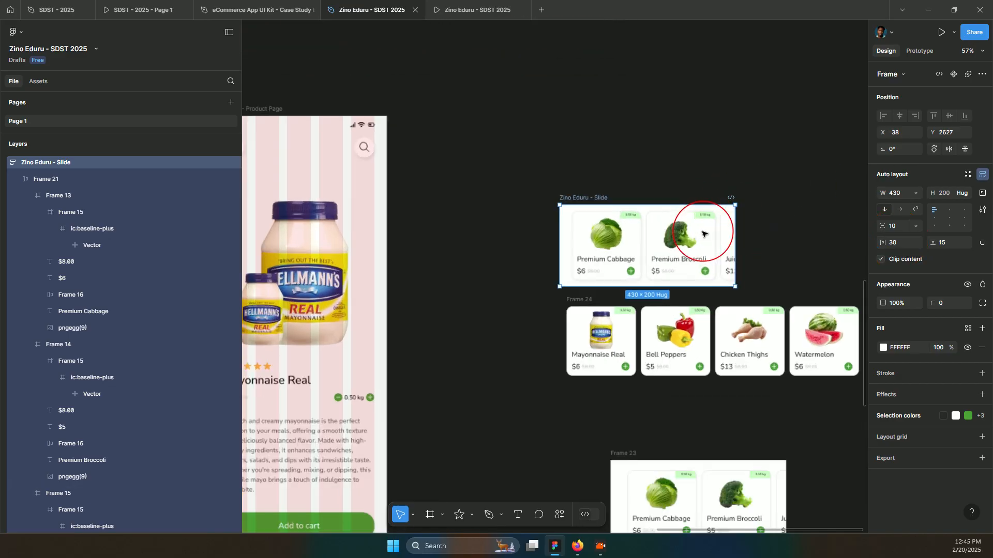
left_click(628, 227)
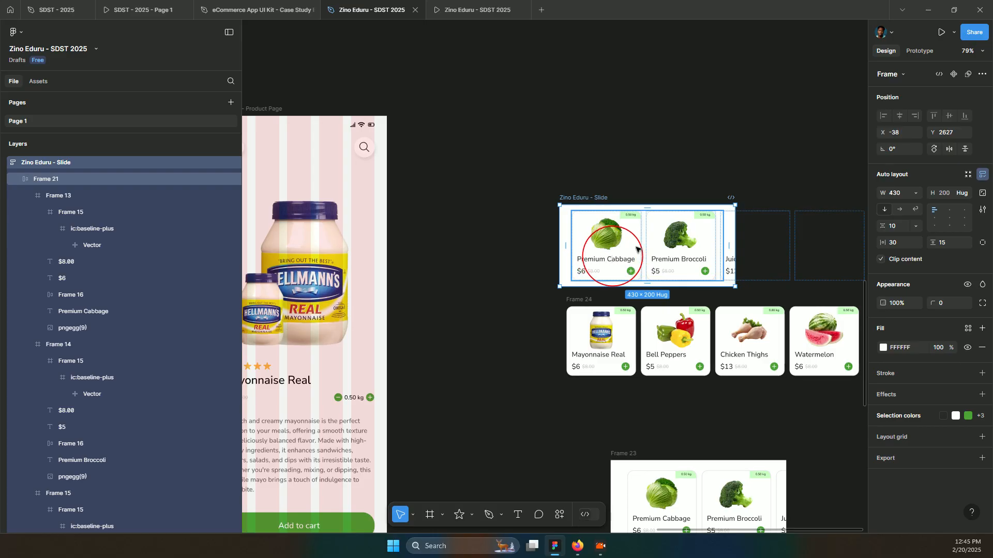
scroll(641, 261, "left", 5)
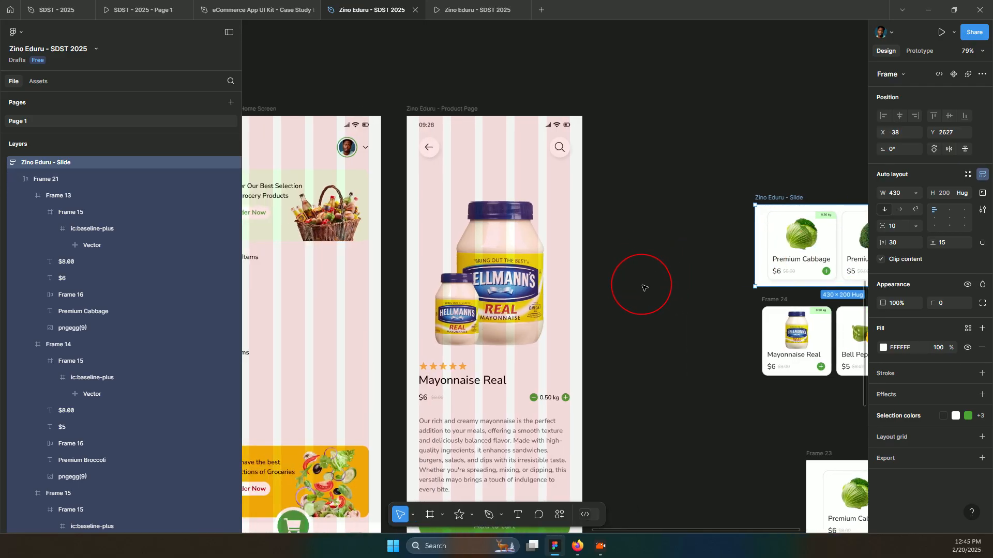
scroll(650, 282, "down", 3)
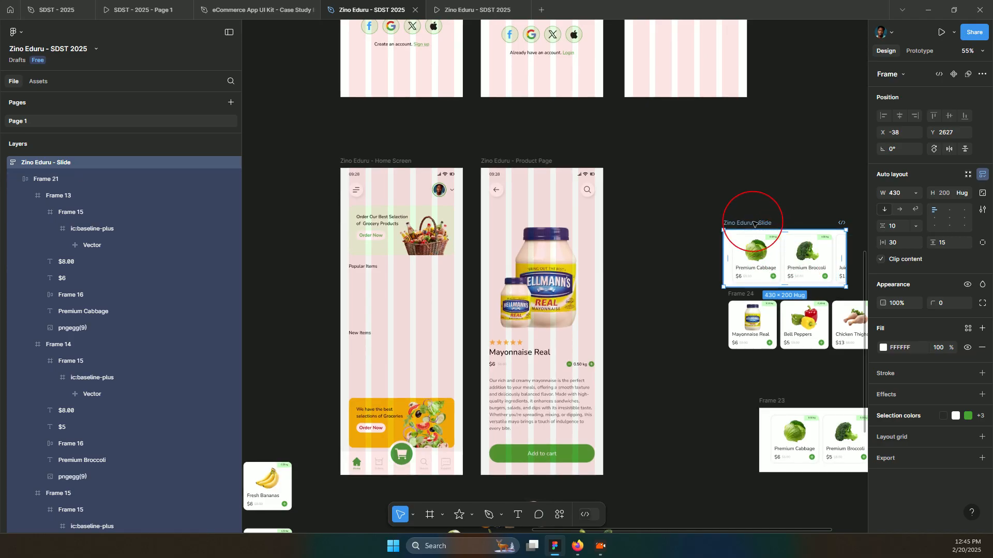
key("ctrl+c")
key("ctrl+v")
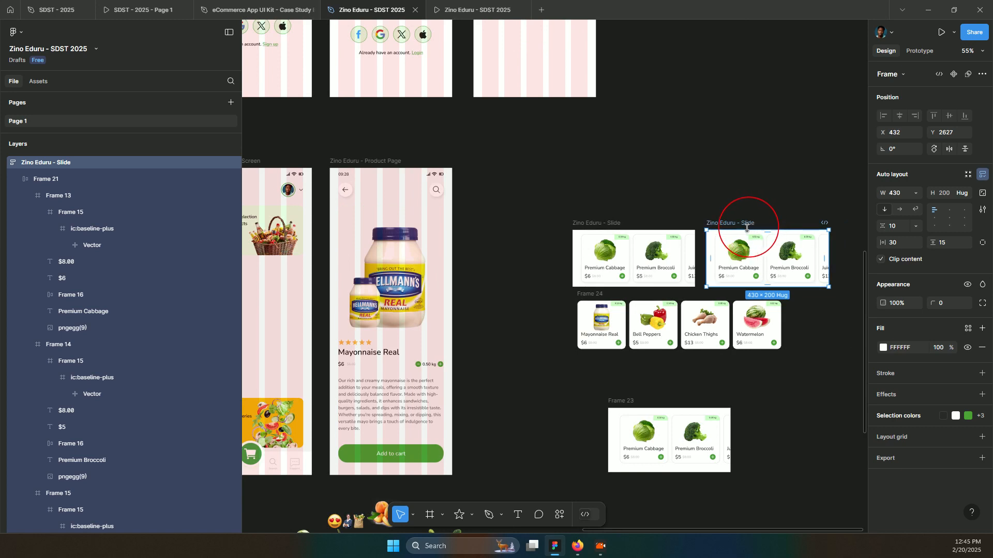
Place the duplicate slide under Popular Items on the Home Screen, aligned to the screen's left edge at Y 366.
scroll(776, 229, "left", 3)
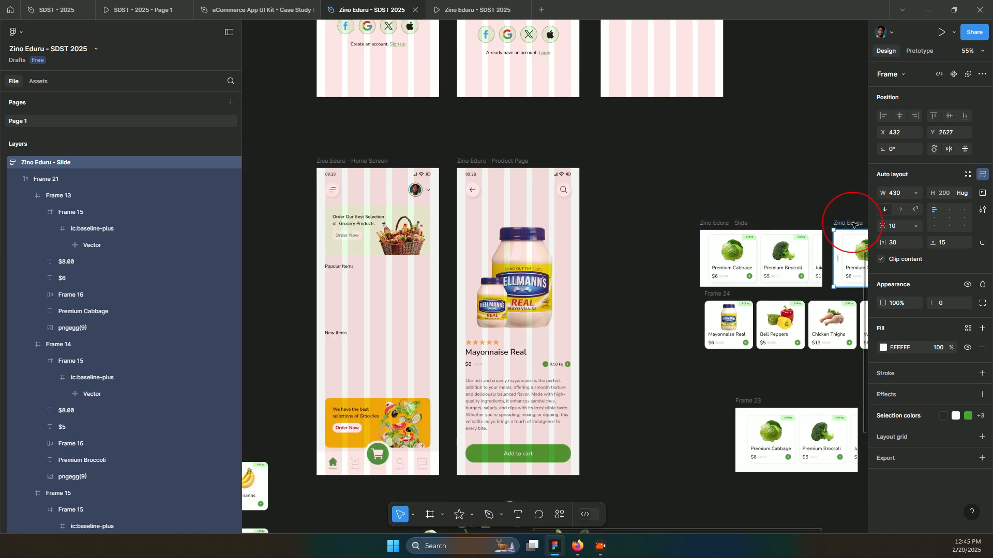
mouse_move(853, 223)
left_mouse_down()
mouse_move(395, 263)
mouse_move(379, 278)
mouse_move(378, 264)
left_mouse_up()
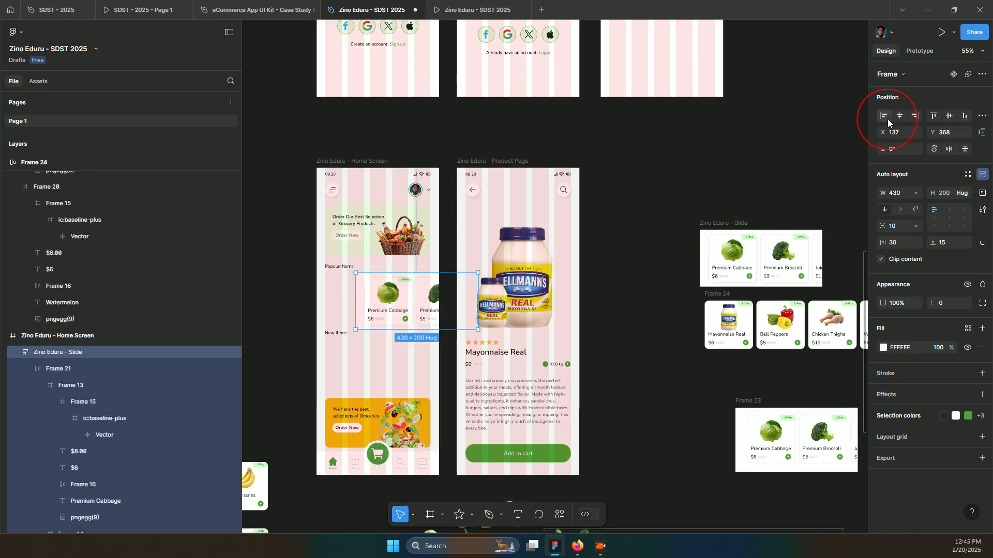
left_click(885, 116)
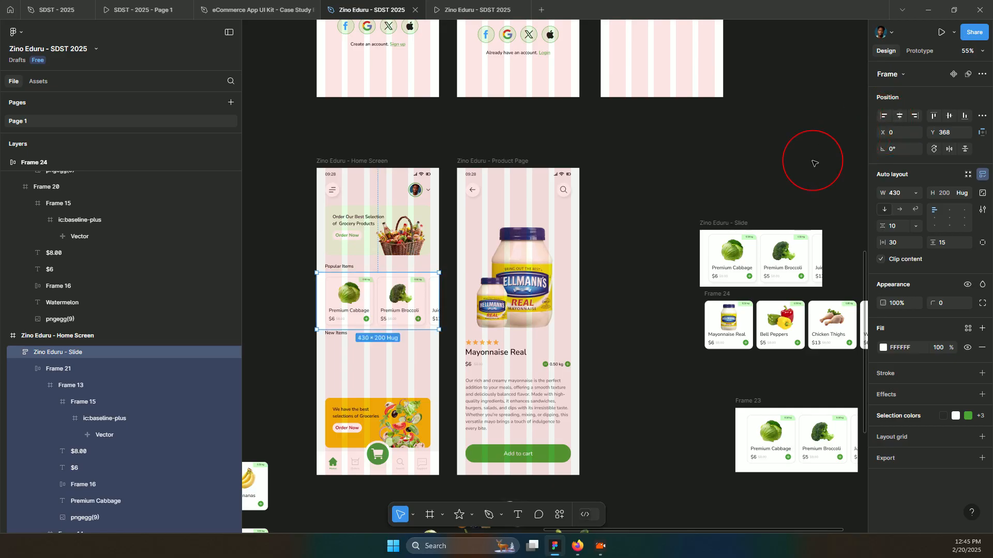
key("Up")
key("Up")
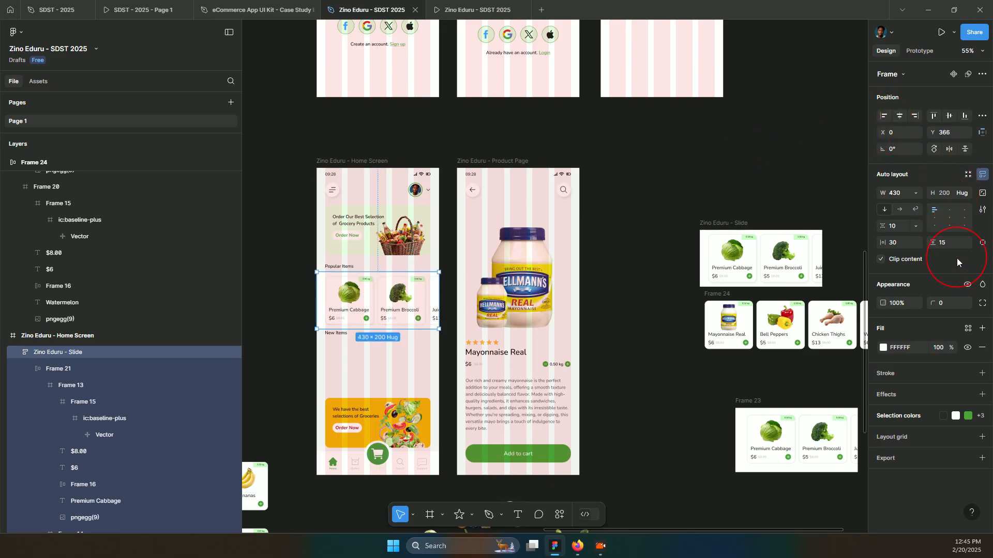
Remove the Popular Items slide's white fill and turn off its content clipping.
left_click(982, 349)
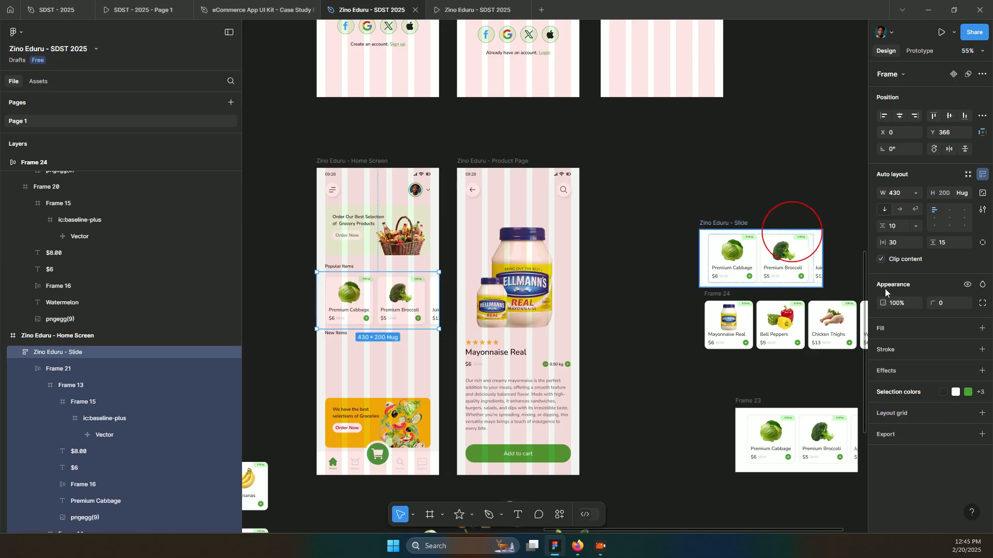
left_click(881, 262)
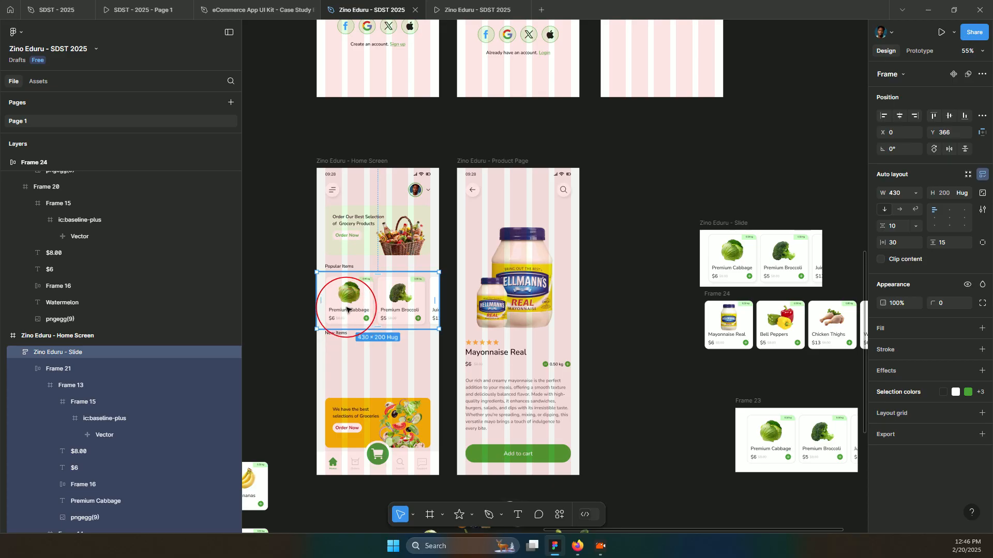
Nudge the Popular Items slide up to Y 363 on the Home Screen.
scroll(347, 309, "up", 5)
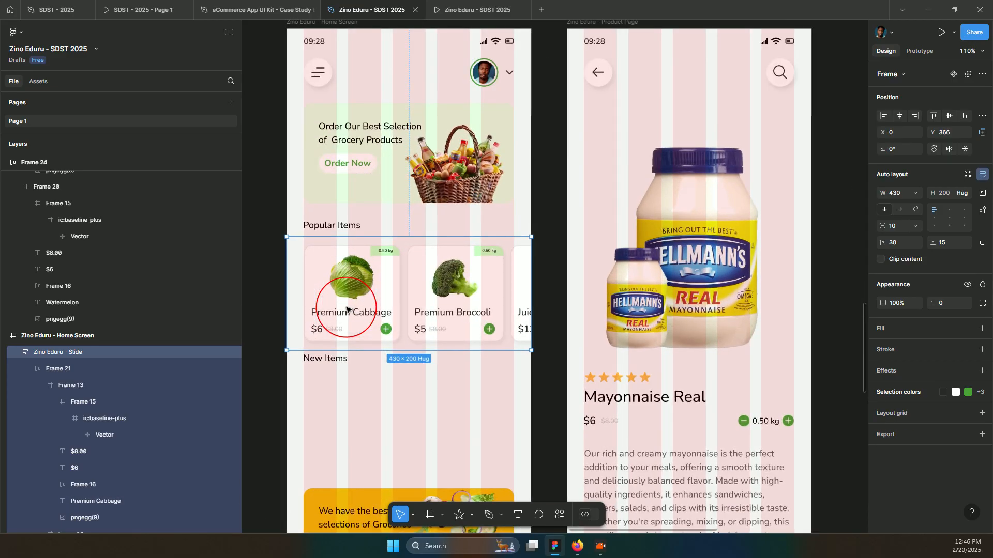
key("Up")
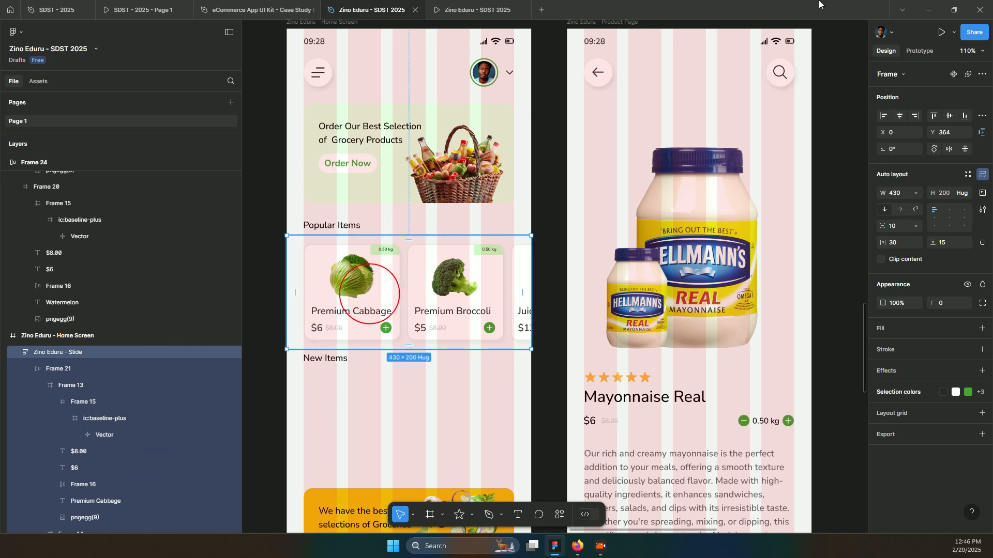
left_click_drag(437, 236, 437, 235)
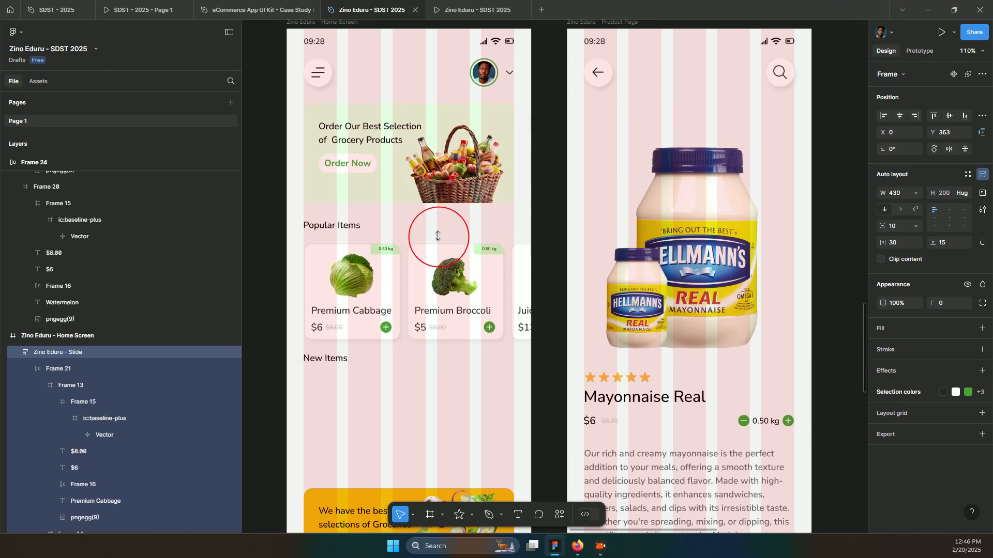
Set the Popular Items slide's prototype overflow scrolling to Horizontal.
left_click(929, 51)
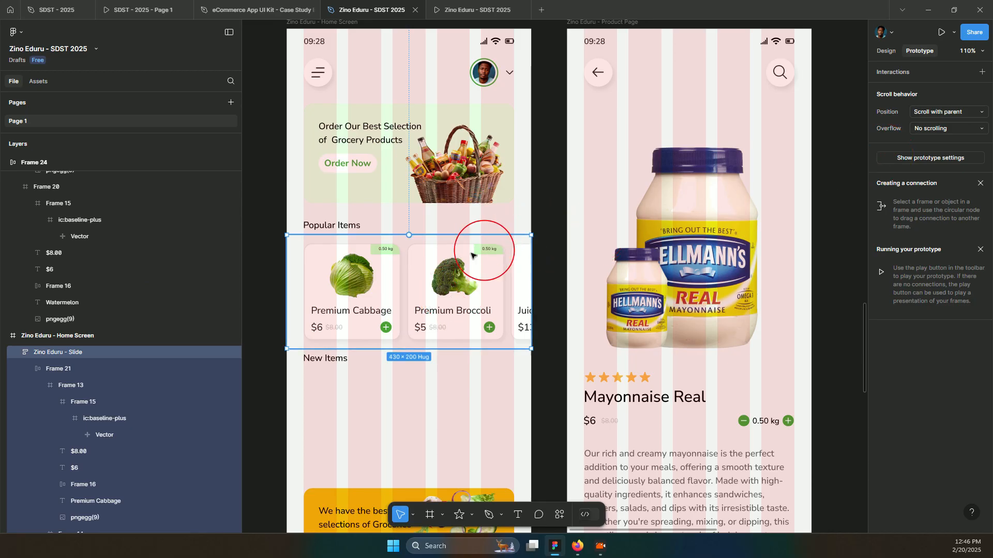
left_click(933, 129)
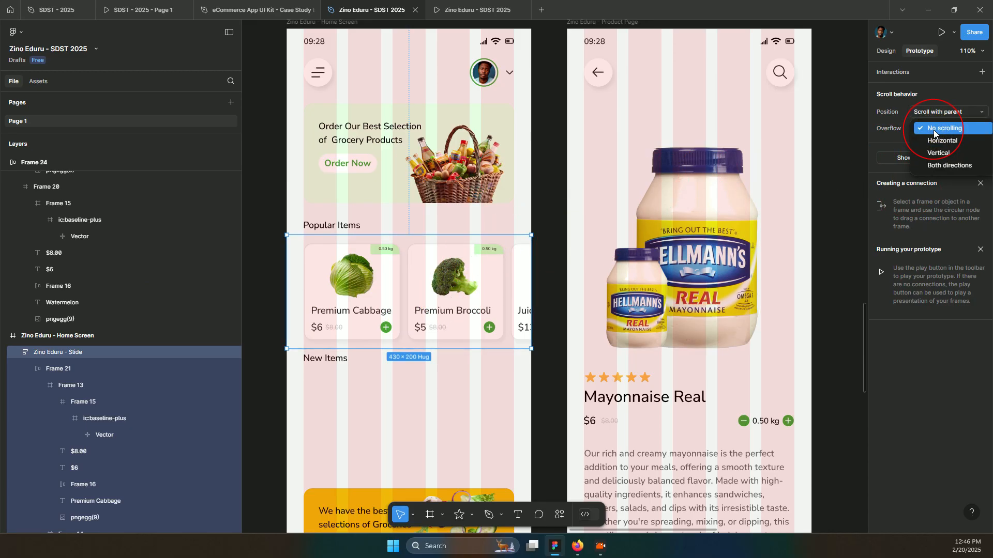
left_click(935, 141)
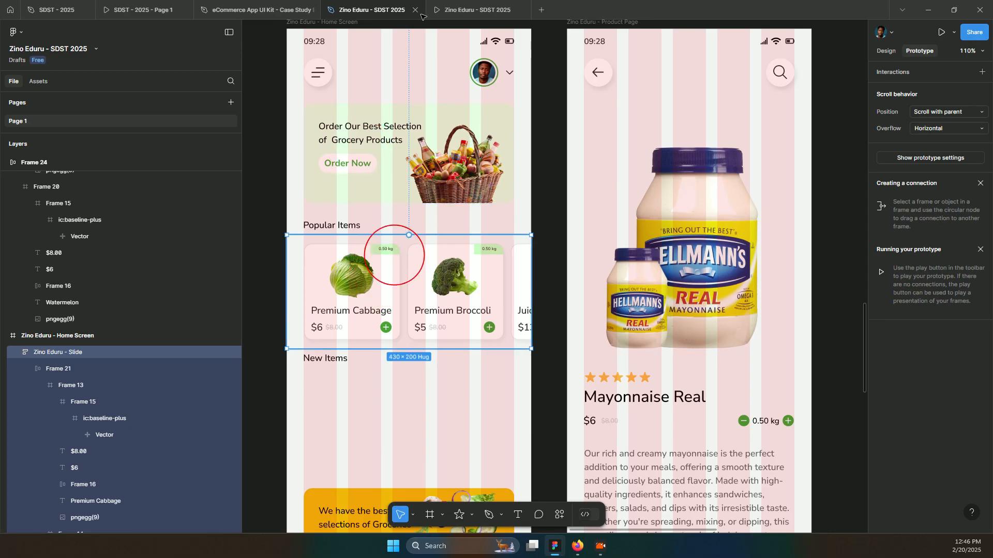
Present the Home Screen prototype and test swiping the Popular Items card row in both directions.
scroll(303, 34, "up", 1)
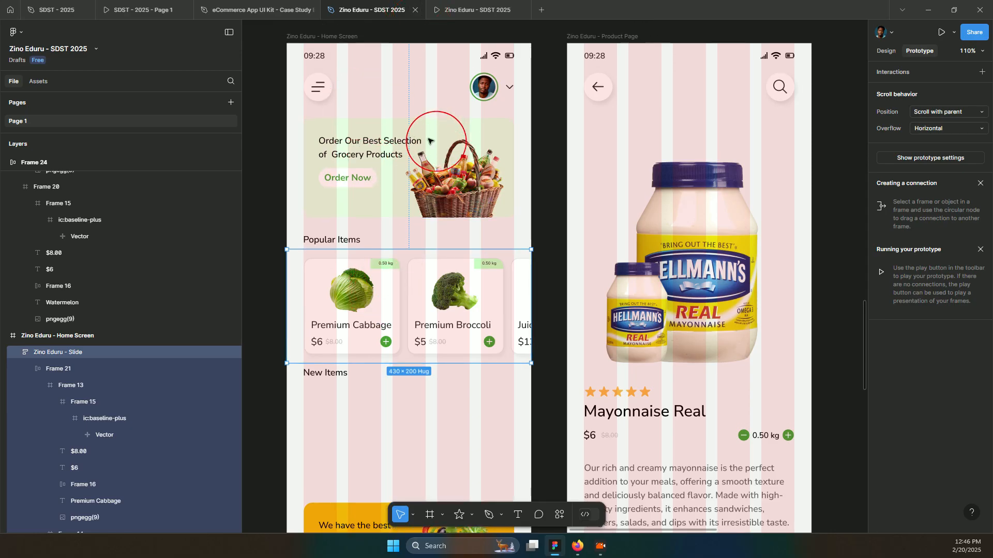
left_click(302, 35)
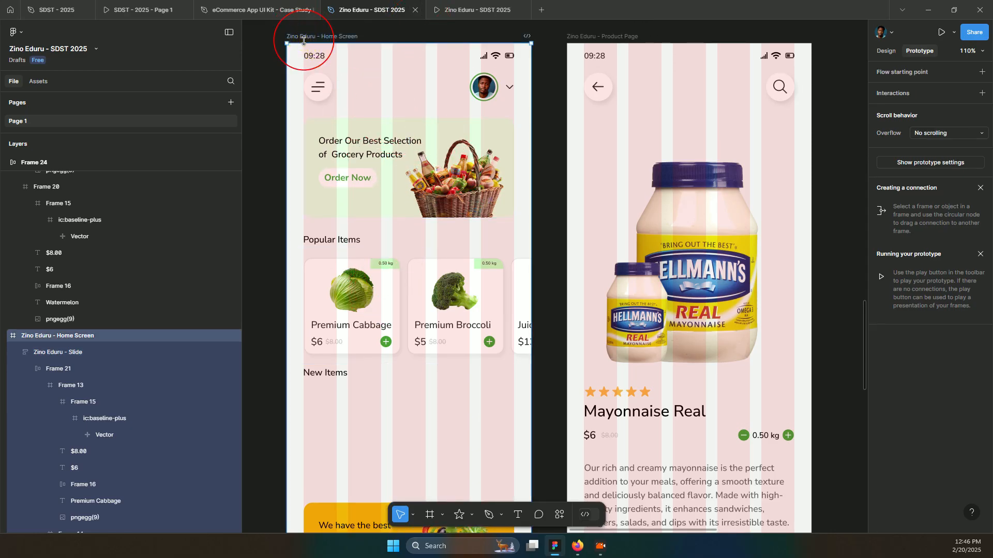
left_click(941, 32)
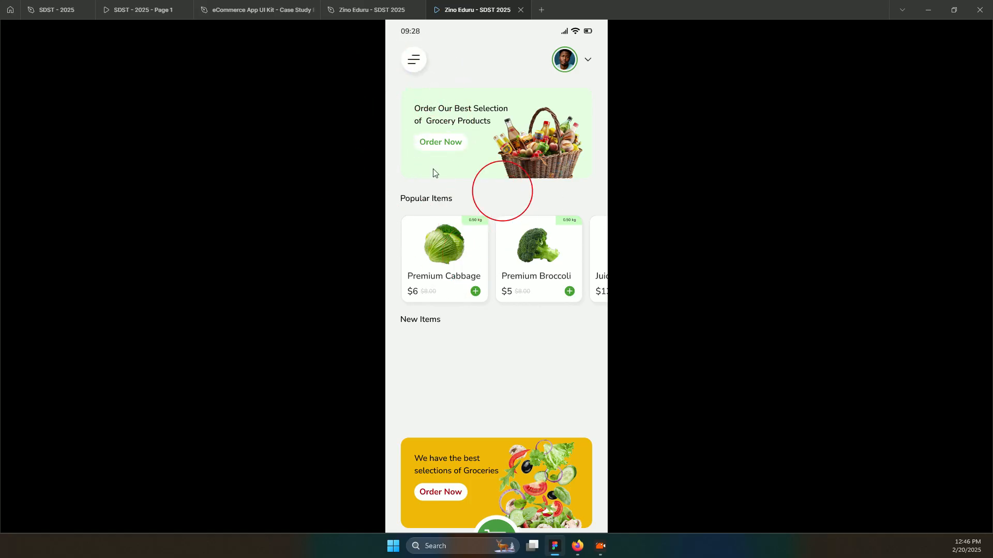
left_click_drag(538, 255, 450, 239)
mouse_move(539, 250)
left_mouse_down()
mouse_move(462, 255)
mouse_move(554, 256)
left_mouse_up()
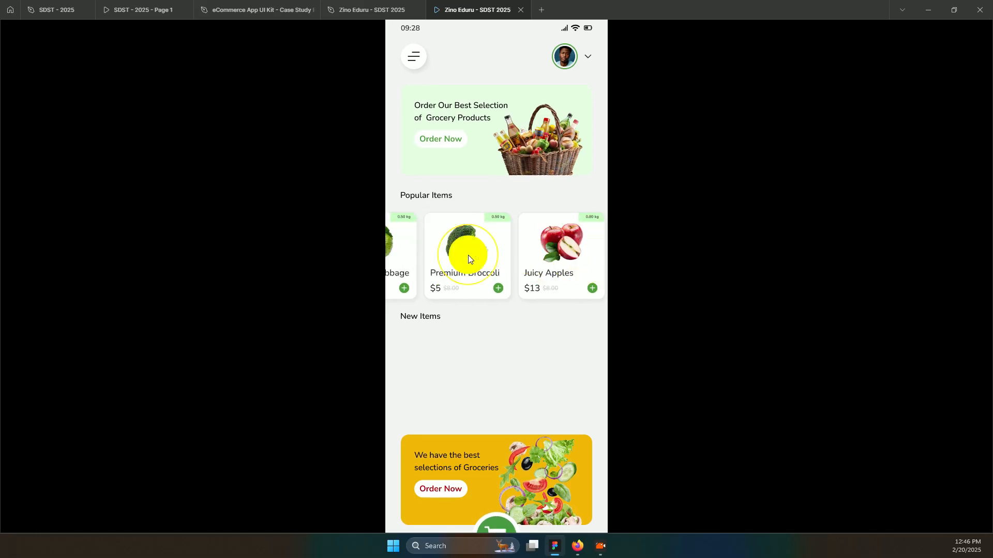
left_click_drag(468, 255, 650, 261)
left_click_drag(465, 274, 543, 269)
left_click_drag(546, 267, 436, 267)
left_click_drag(529, 257, 396, 259)
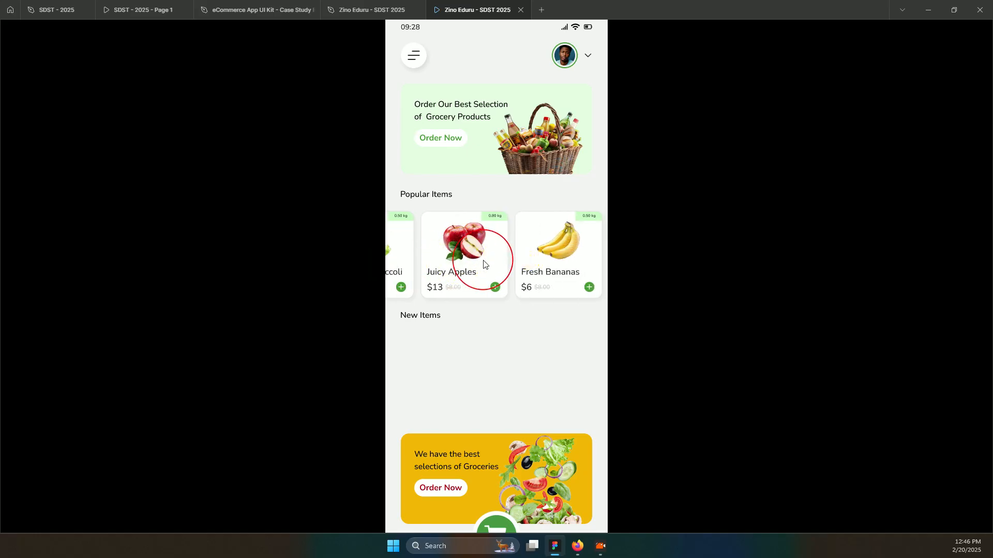
left_click_drag(465, 255, 532, 248)
mouse_move(475, 265)
left_mouse_down()
mouse_move(557, 277)
mouse_move(469, 268)
left_mouse_up()
left_click_drag(547, 264, 610, 290)
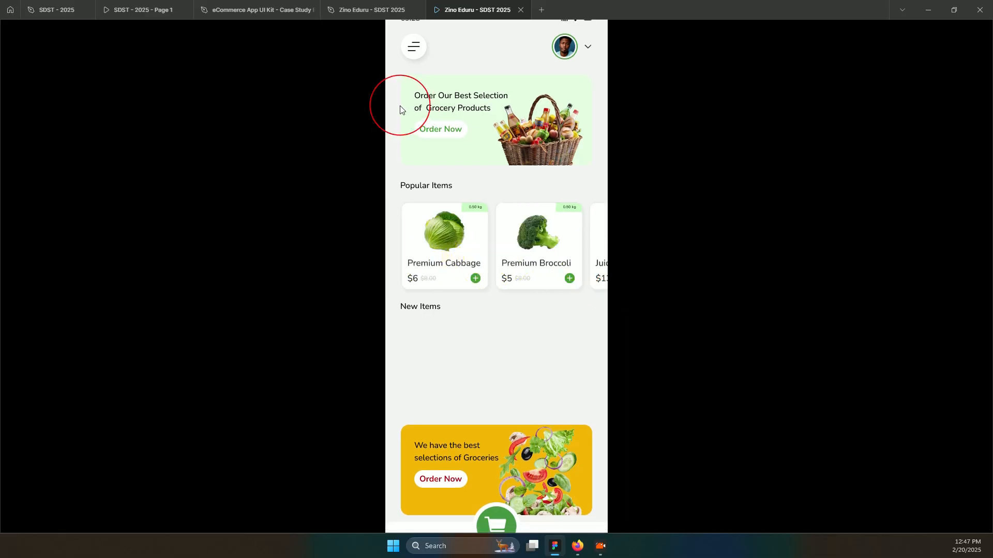
scroll(452, 177, "up", 2)
Return to the design file and replace the cabbage card row inside the spare slide frame with a copy of the Mayonnaise Real row, Frame 24.
left_click(375, 14)
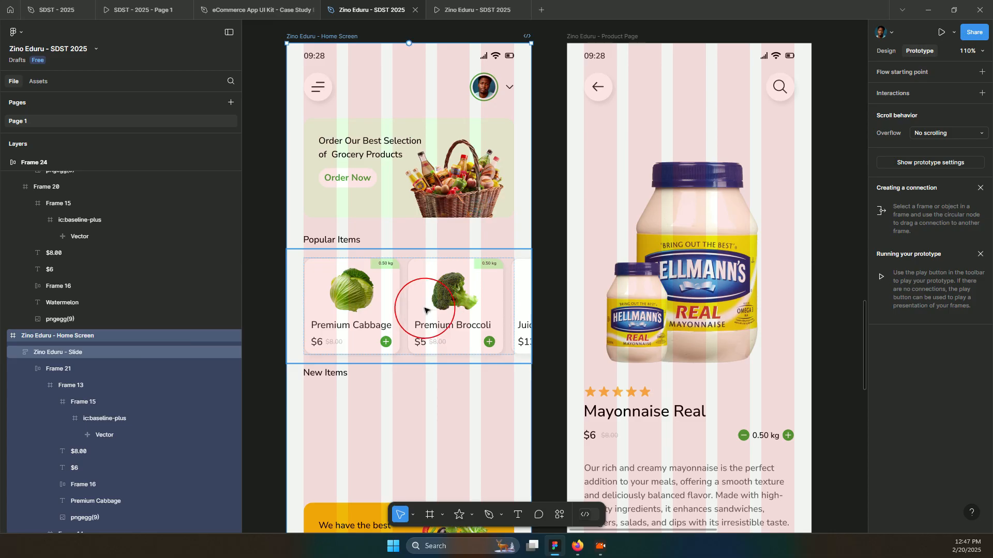
left_click(424, 311)
scroll(591, 392, "down", 3)
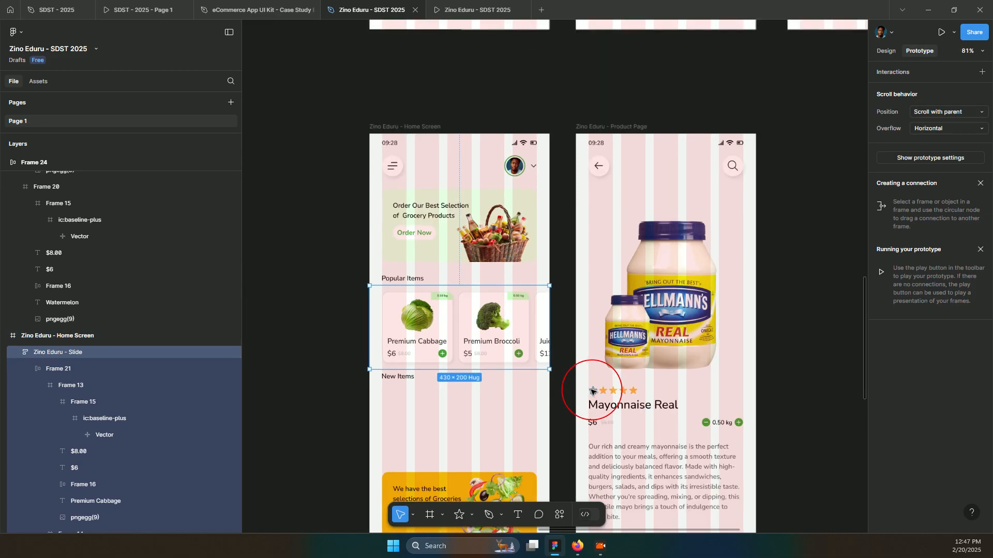
scroll(591, 392, "right", 6)
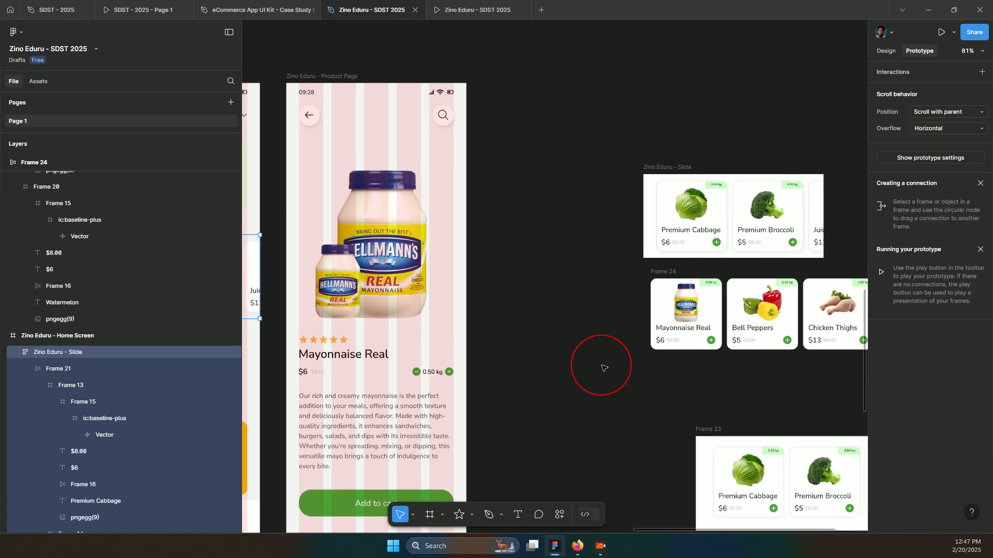
scroll(600, 367, "right", 3)
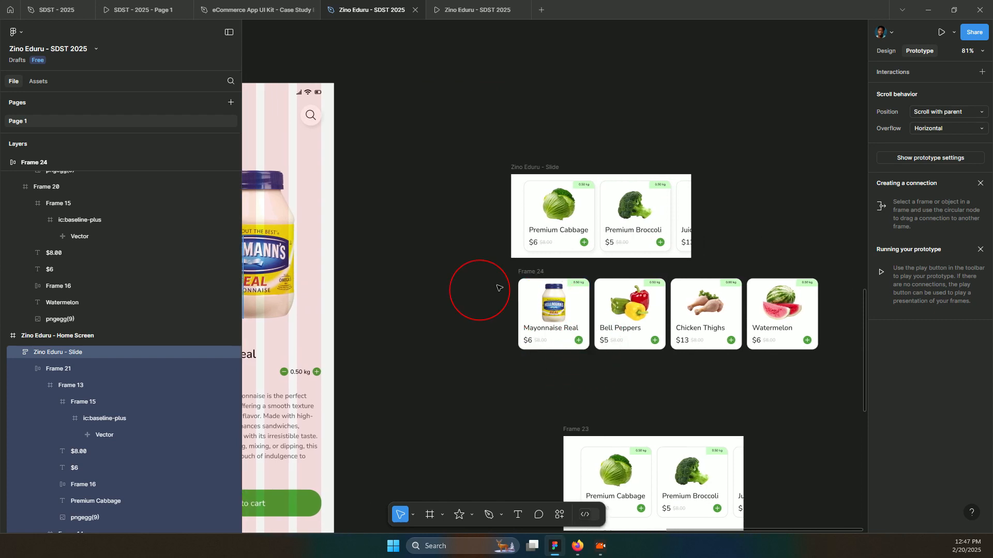
left_click(528, 275)
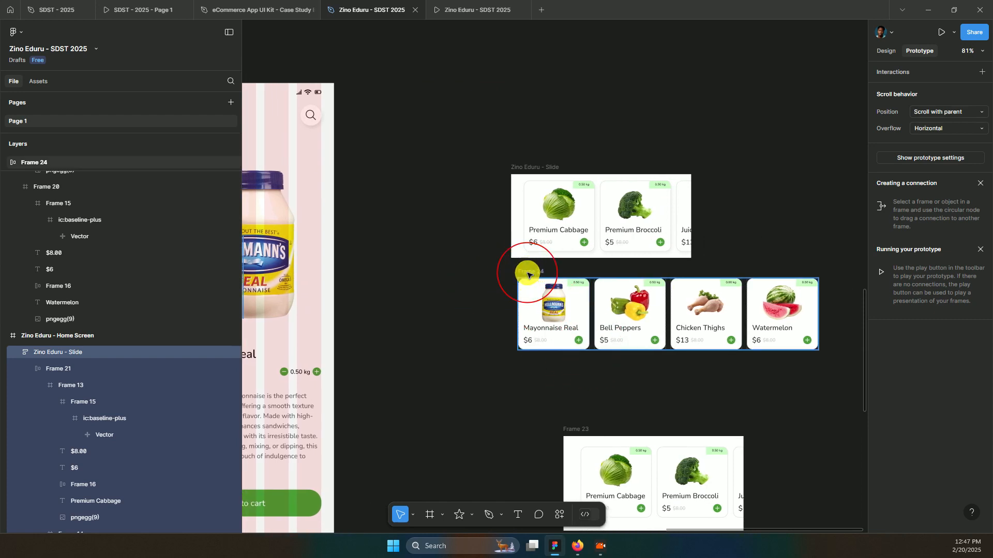
left_click(529, 275)
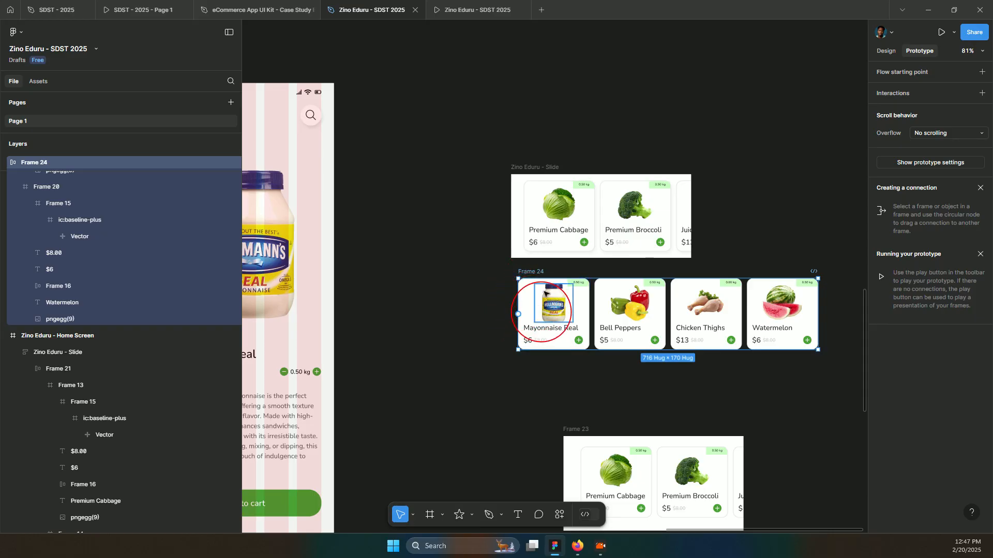
left_click(571, 216)
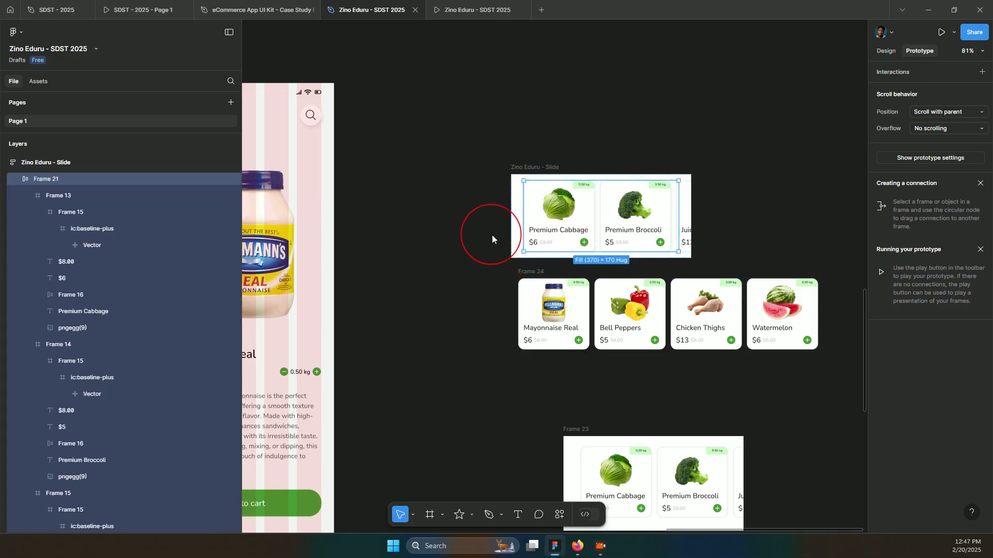
right_click(565, 228)
left_click(575, 195)
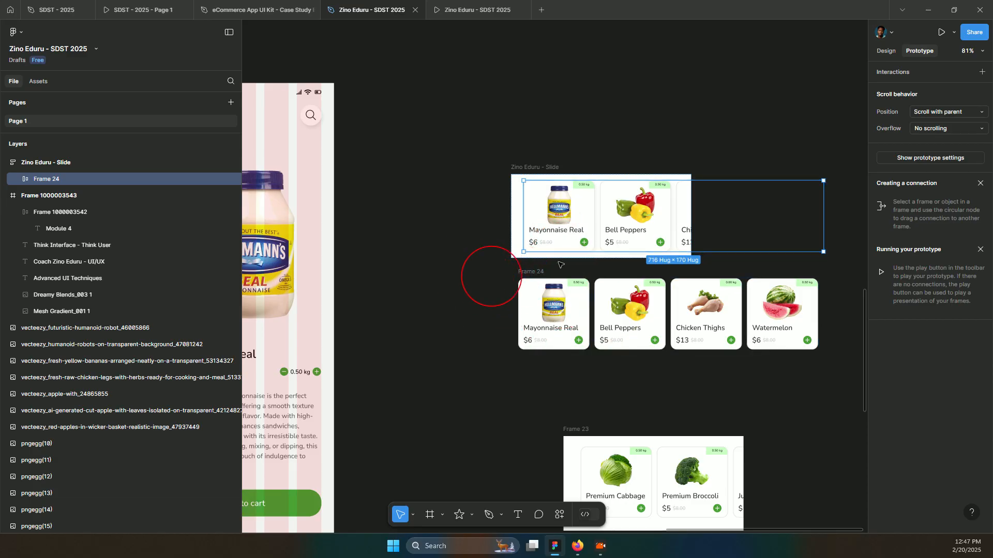
Duplicate the Mayonnaise Real slide frame and place the copy under New Items on the Home Screen.
scroll(576, 177, "left", 5)
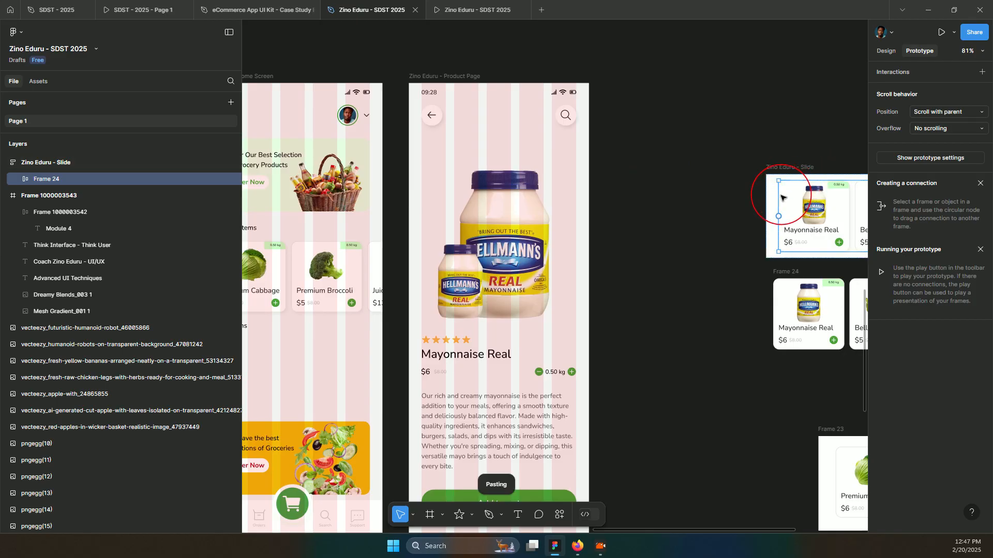
key("ctrl+z")
left_click(783, 168)
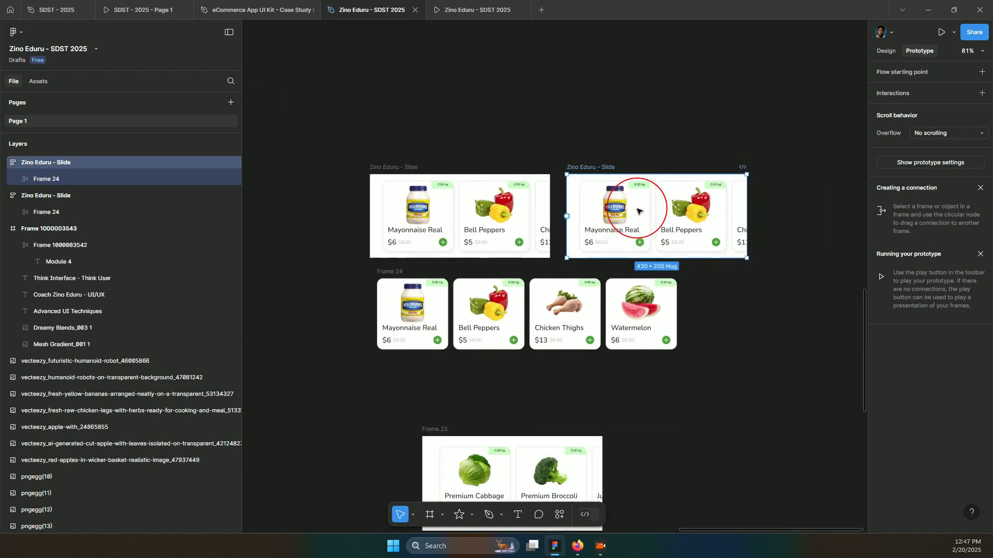
left_click_drag(644, 174, 326, 281)
scroll(329, 283, "left", 10)
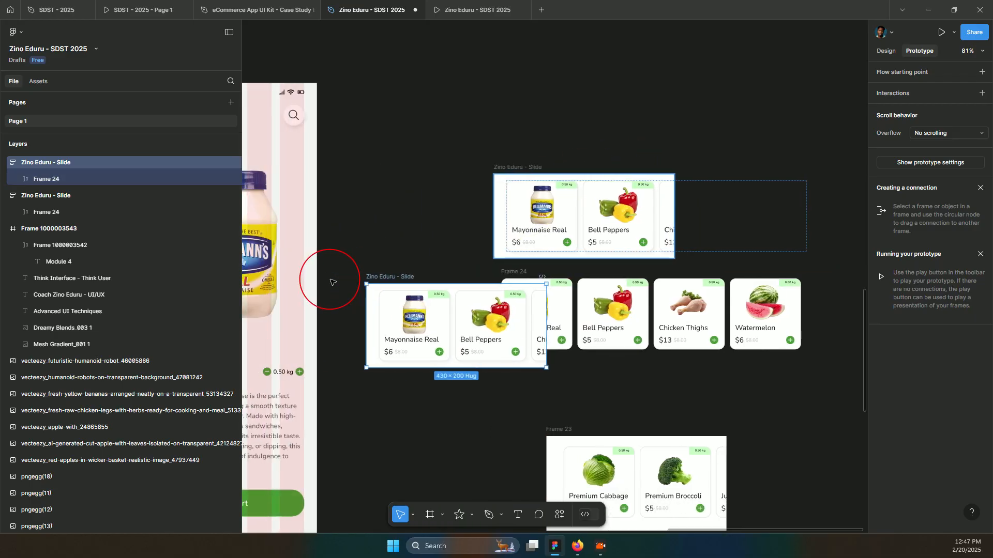
scroll(333, 283, "left", 3)
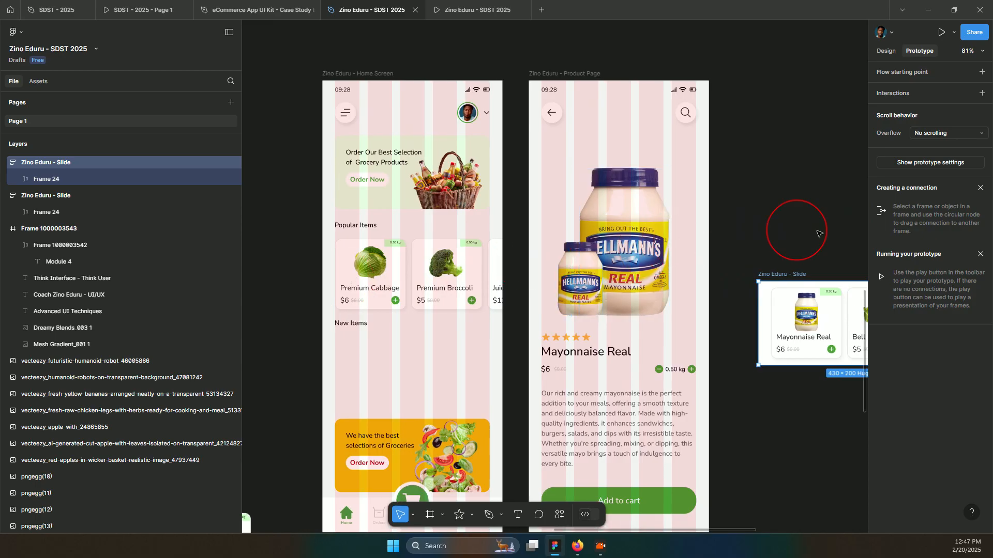
left_click_drag(789, 278, 371, 332)
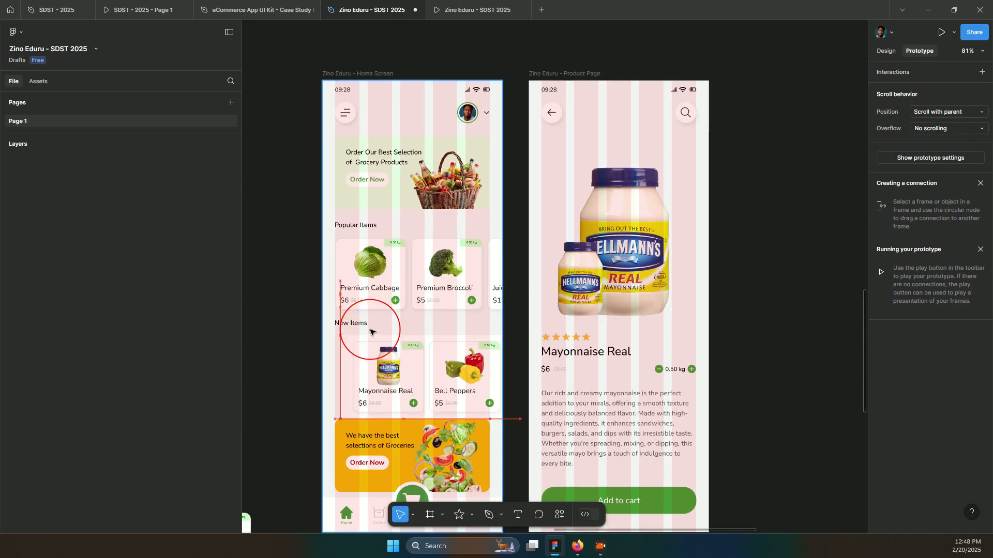
Align the New Items slide to the Home Screen's left edge and nudge it up to Y 600.
left_click(886, 52)
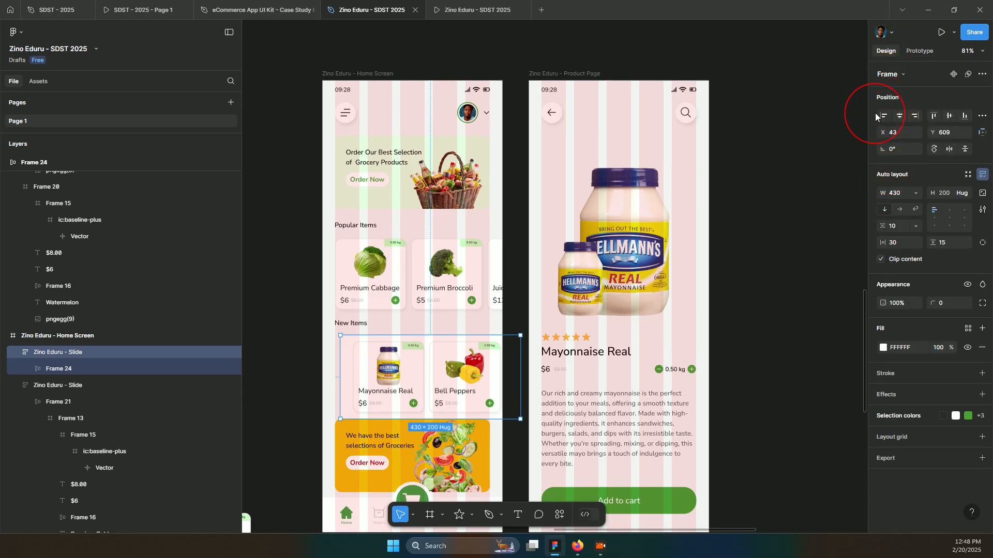
left_click(877, 116)
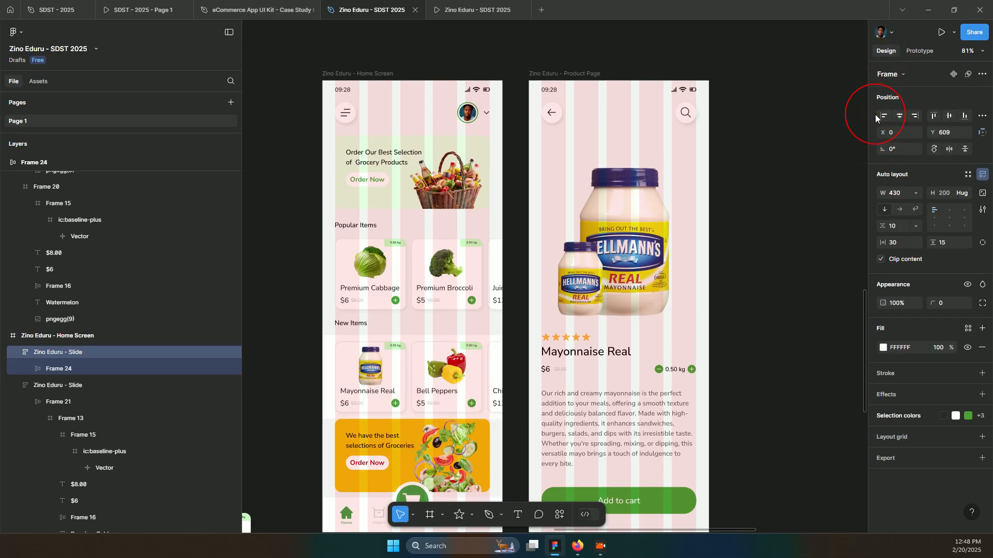
key("Up")
key("Up")
key("Up")
key("Up")
key("Up")
key("Up")
key("Up")
key("Up")
key("Up")
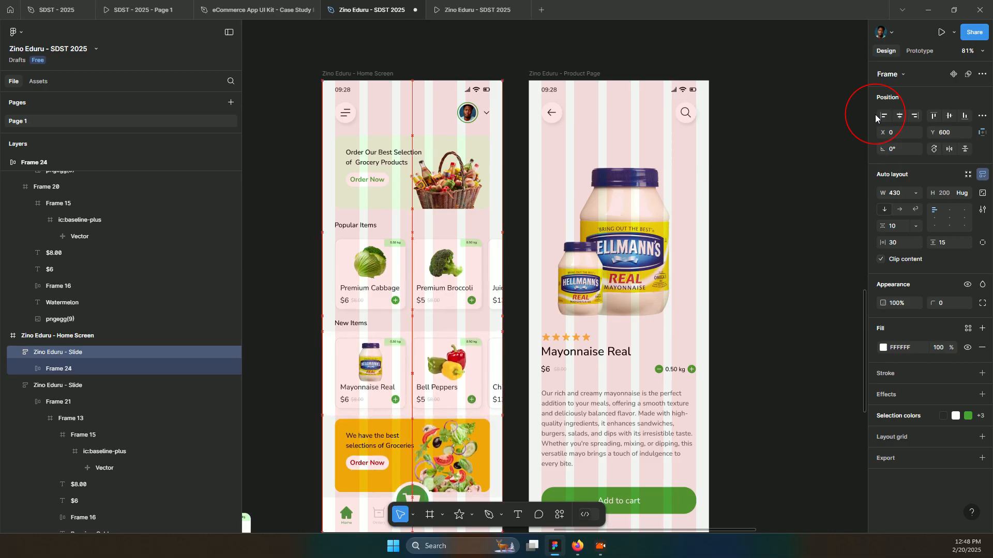
Remove the New Items slide's white fill and nudge the slide up to Y 591.
left_click(982, 348)
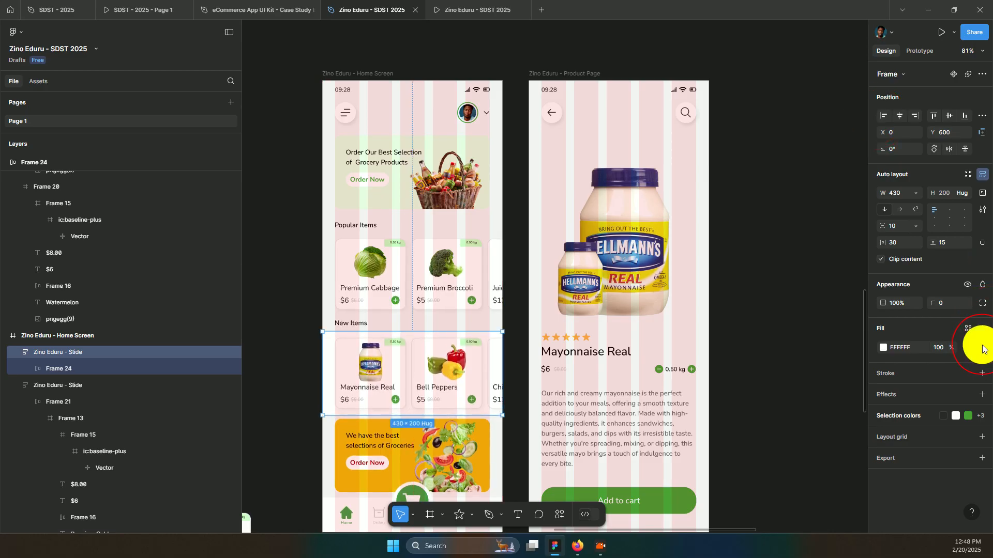
key("Up")
key("Up")
key("Up")
key("Up")
key("Up")
key("Up")
key("Up")
key("Up")
key("Up")
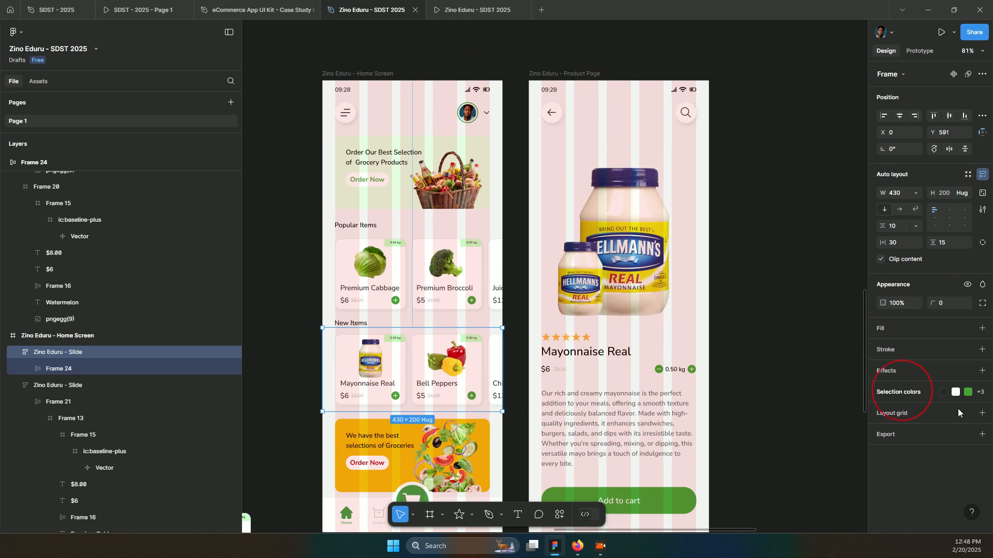
Turn off content clipping on the New Items slide.
left_click(880, 259)
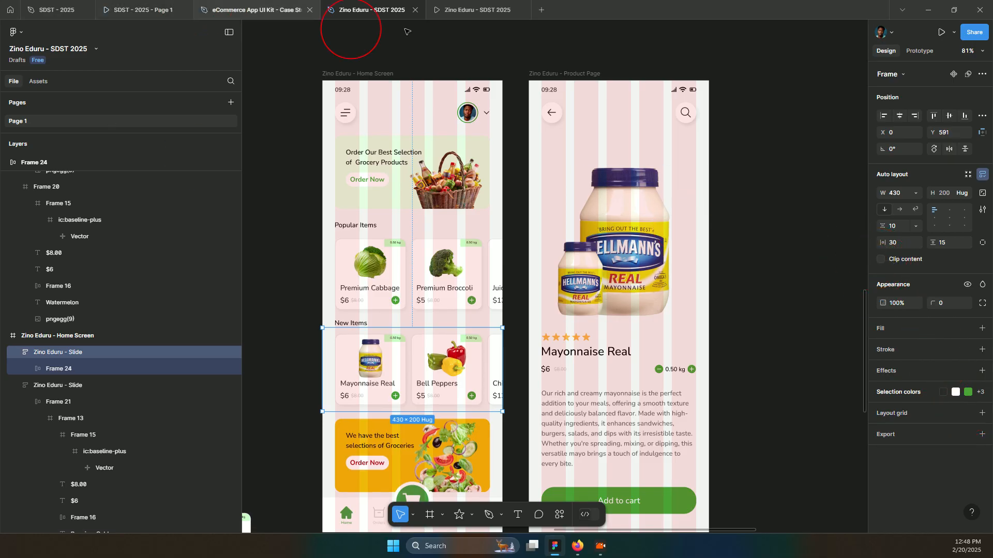
Preview the Home Screen prototype and test swiping the Popular Items and New Items card rows.
left_click(457, 10)
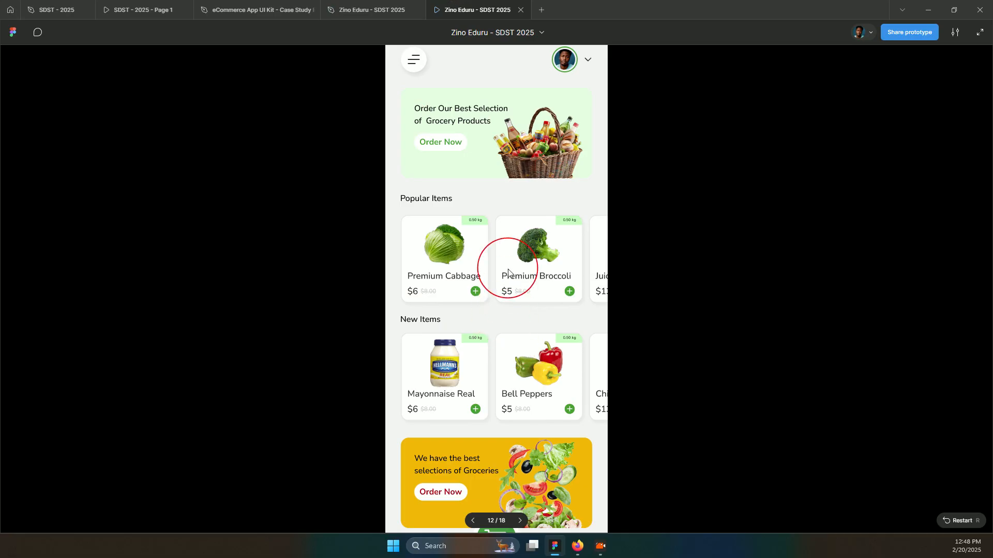
left_click_drag(508, 269, 374, 258)
left_click_drag(563, 374, 401, 349)
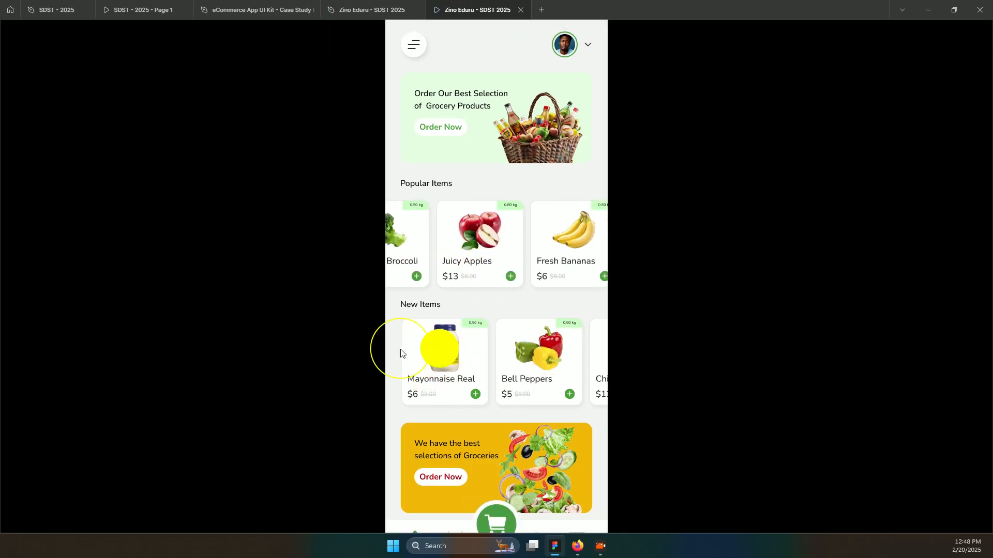
left_click_drag(503, 350, 433, 339)
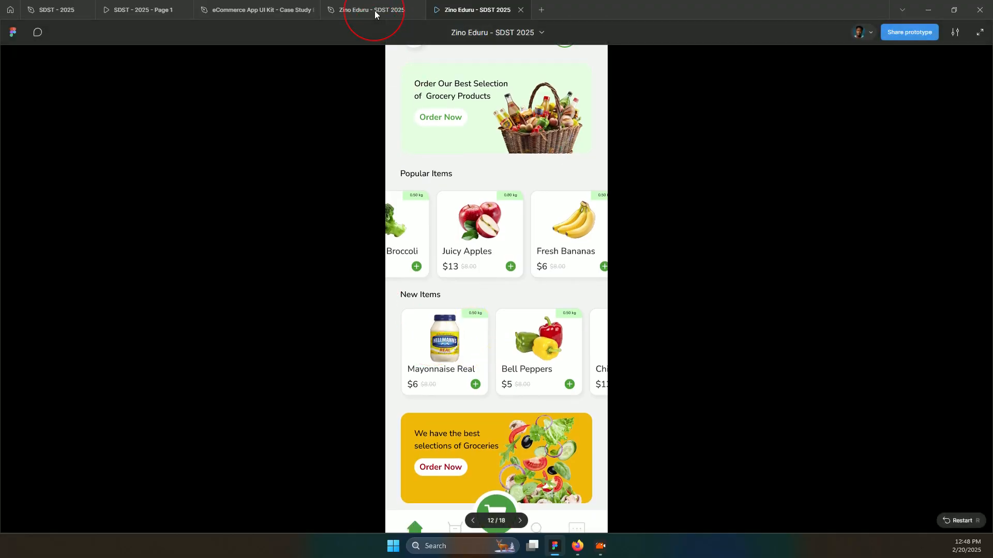
Back in the design file, set the New Items slide's prototype overflow scrolling to Horizontal.
left_click(375, 10)
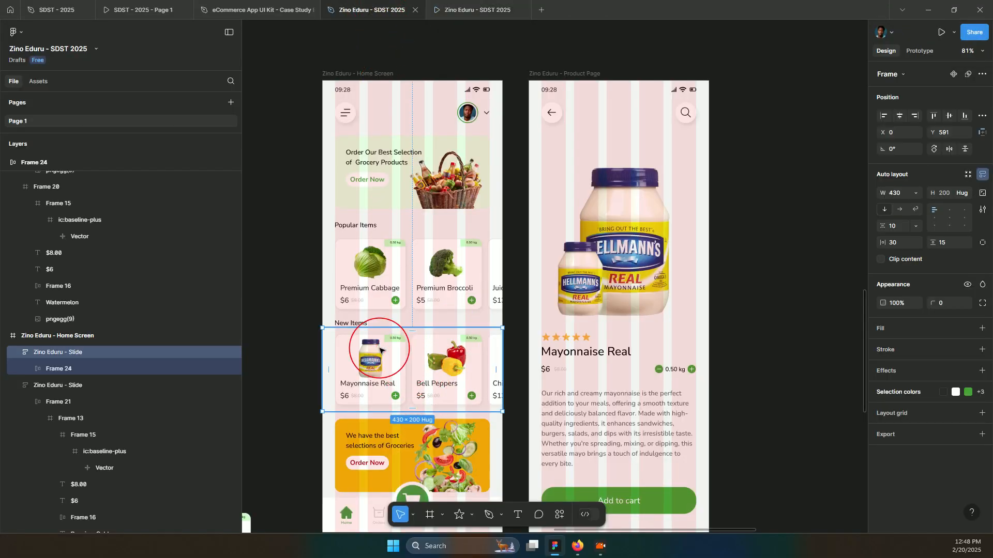
left_click(920, 50)
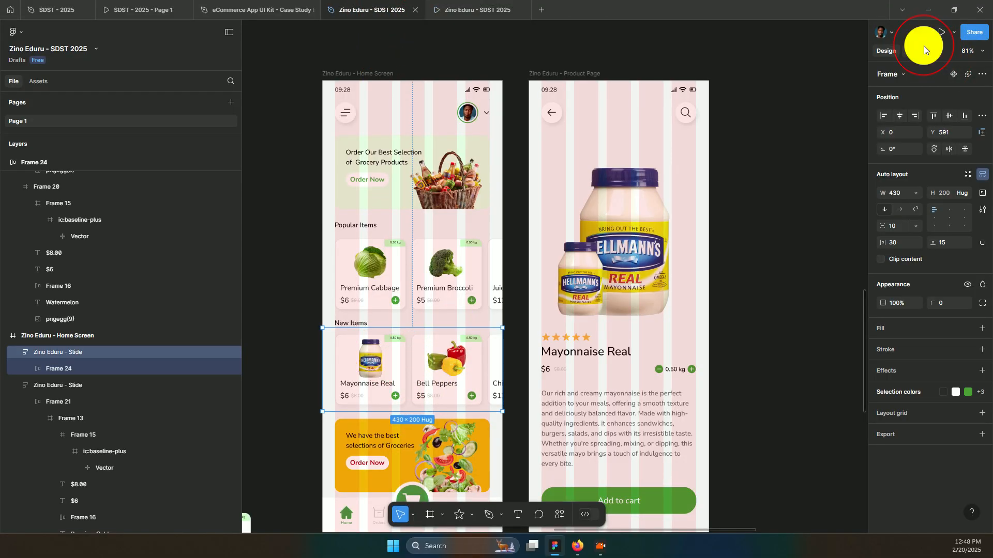
left_click(921, 130)
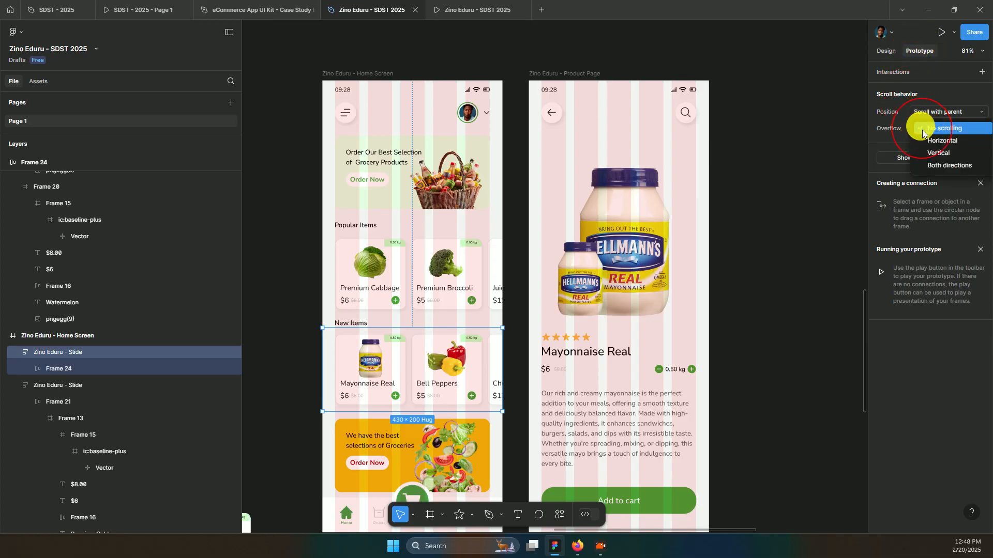
left_click(924, 139)
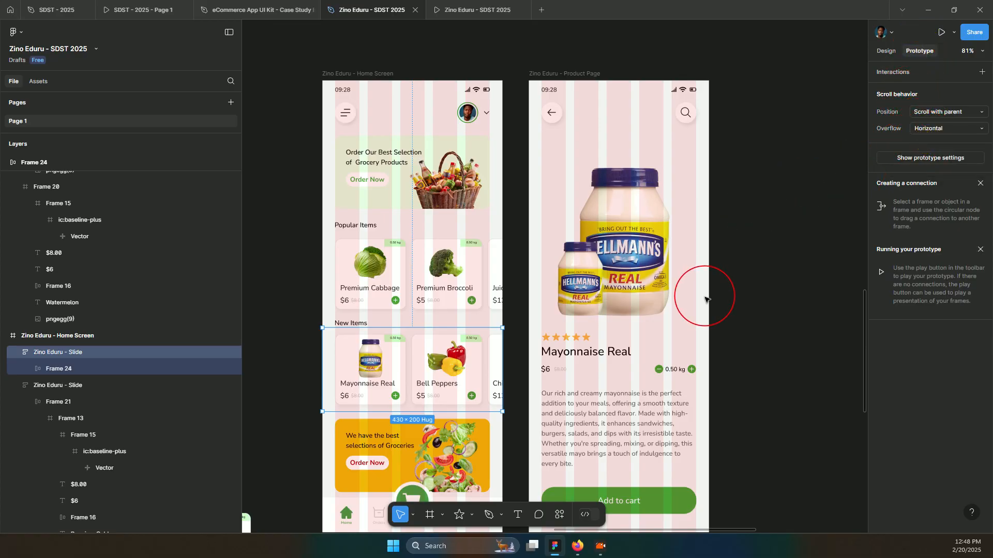
Set the overflow scrolling of the spare Mayonnaise Real slide frame beside the Product Page to Horizontal.
scroll(690, 301, "right", 5)
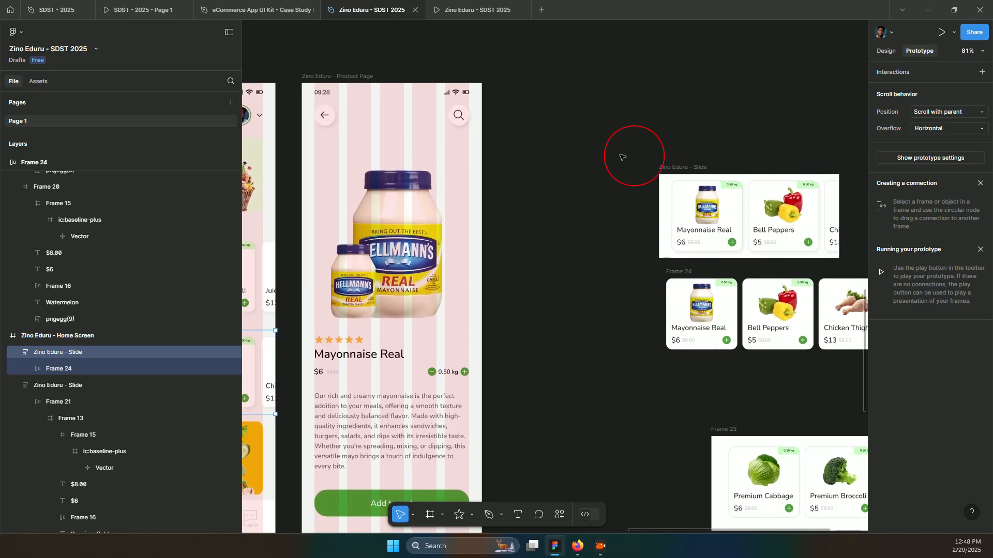
left_click(668, 171)
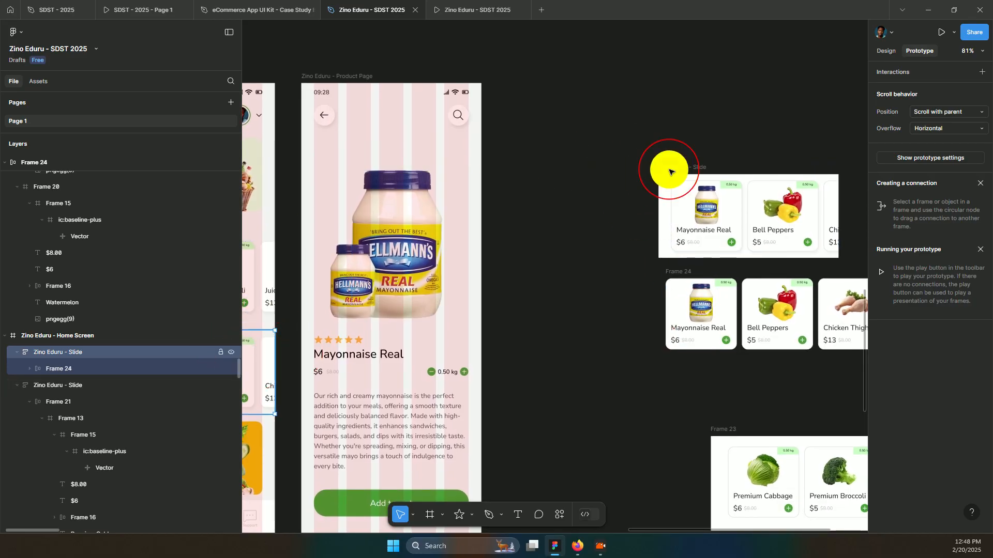
left_click(672, 171)
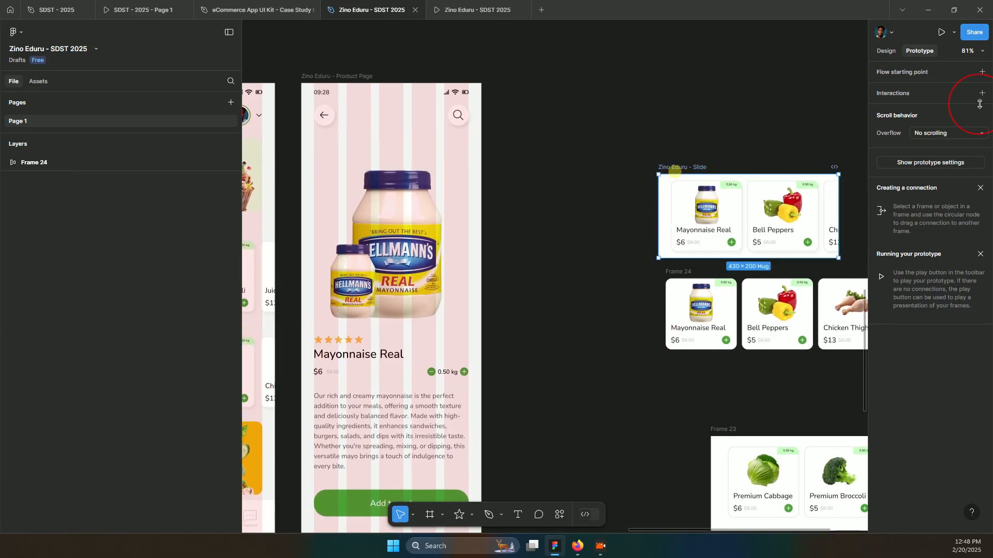
left_click(932, 135)
left_click(928, 145)
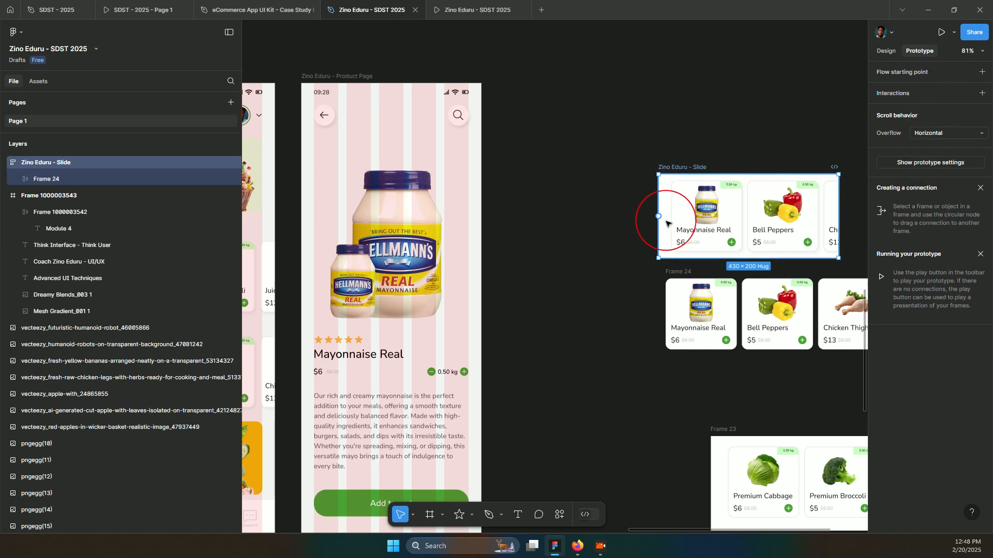
Check the New Items slide's scroll and layout settings on the Home Screen, and test swiping its card row in the prototype preview.
scroll(668, 223, "left", 3)
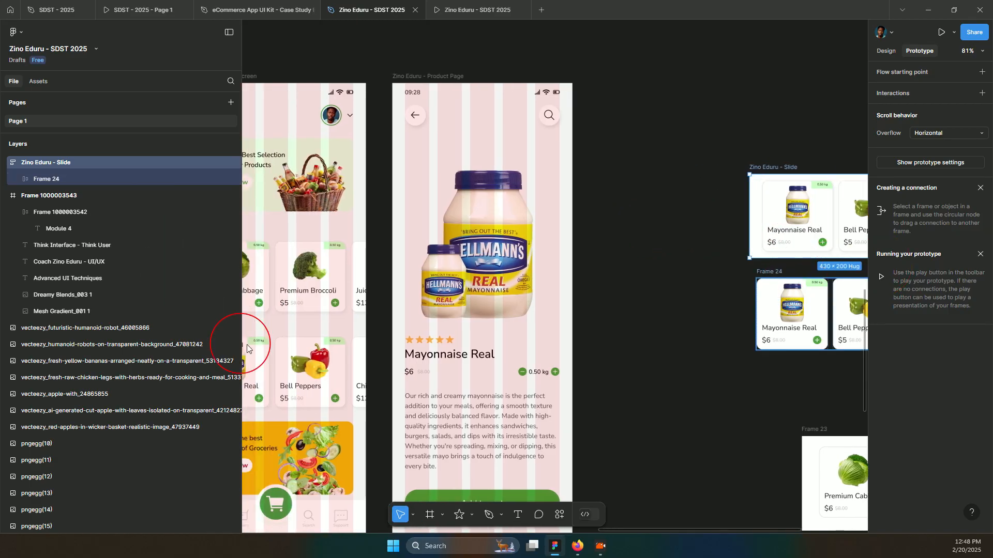
scroll(537, 348, "left", 6)
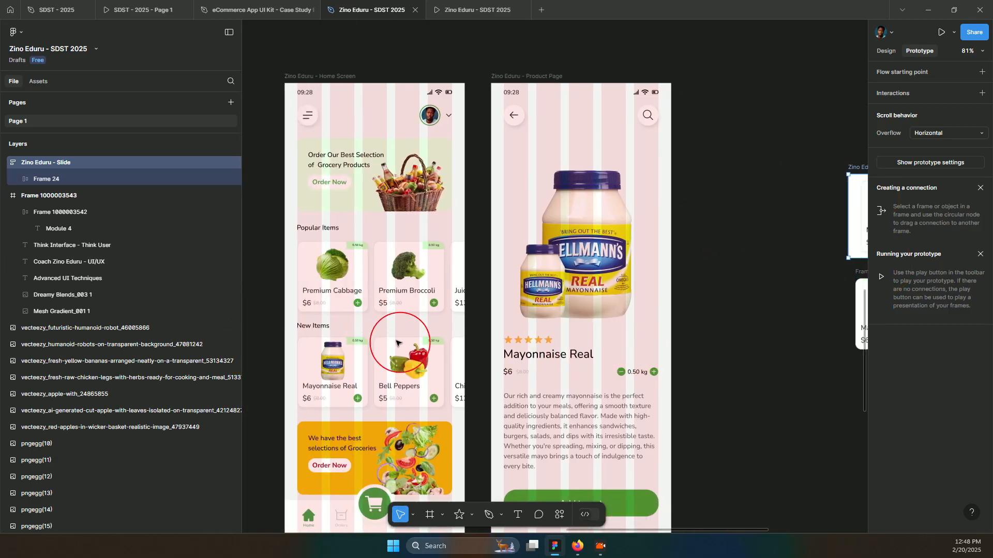
left_click(427, 331)
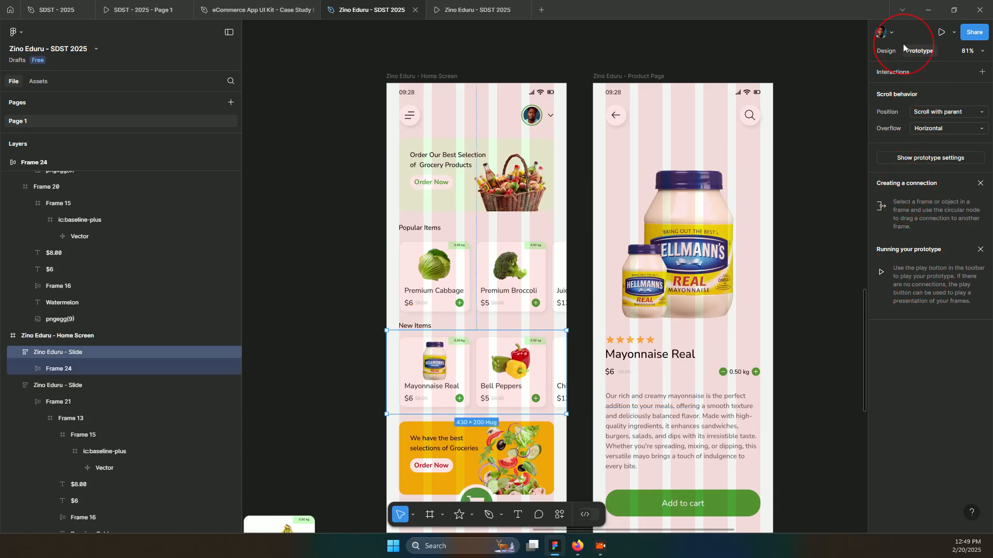
left_click(885, 51)
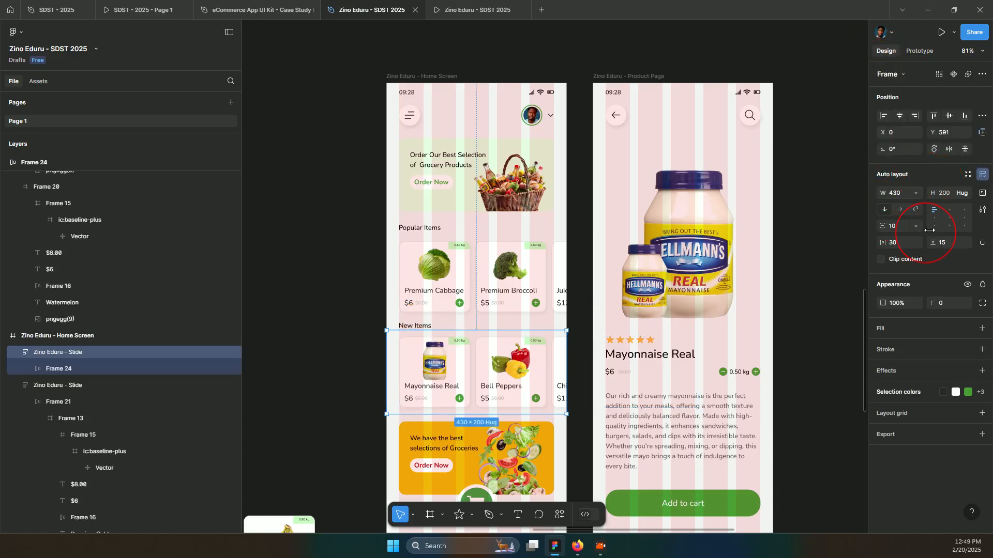
left_click(467, 9)
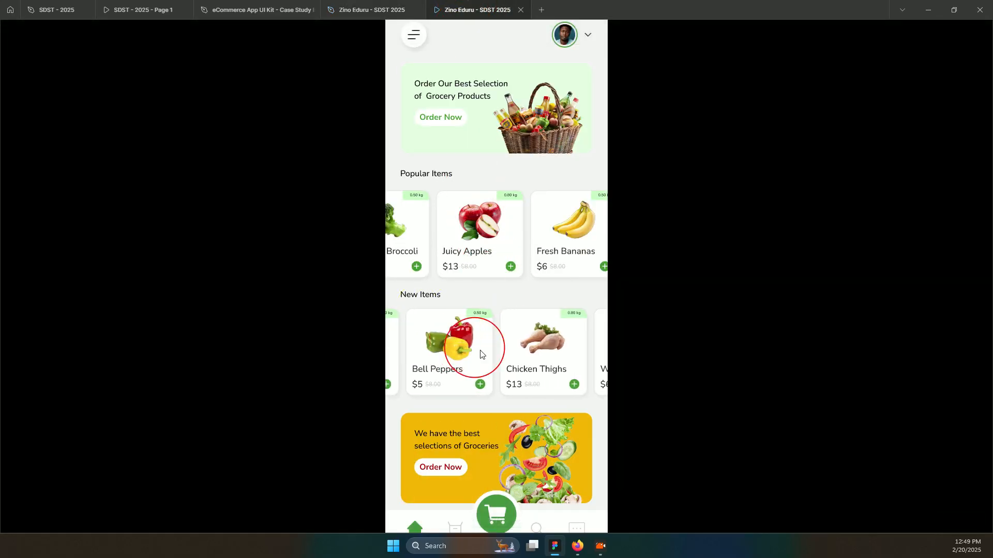
Test swiping the Popular Items row in the prototype, and examine the green and yellow promo banners on the design file's Home Screen.
left_click_drag(465, 234, 420, 95)
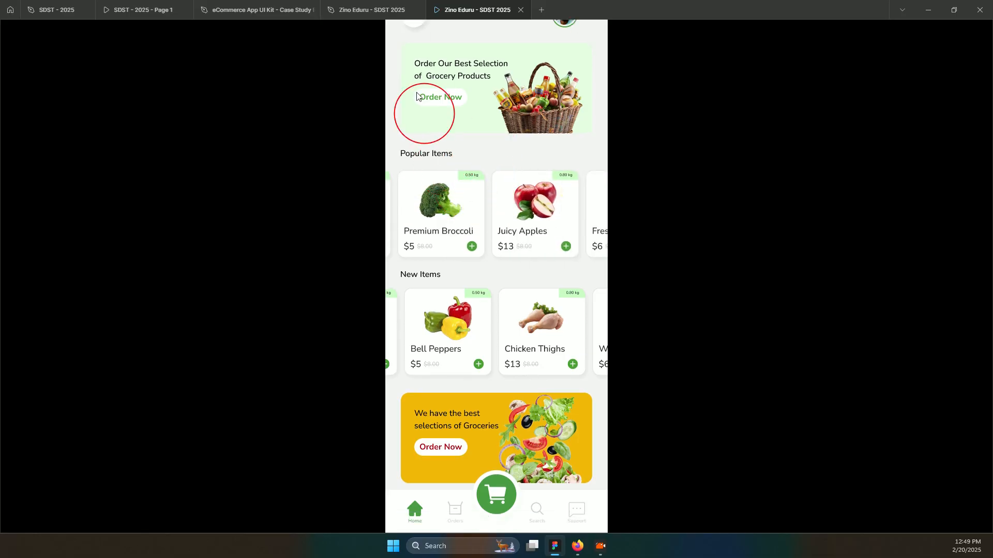
left_click(371, 8)
scroll(472, 347, "down", 3)
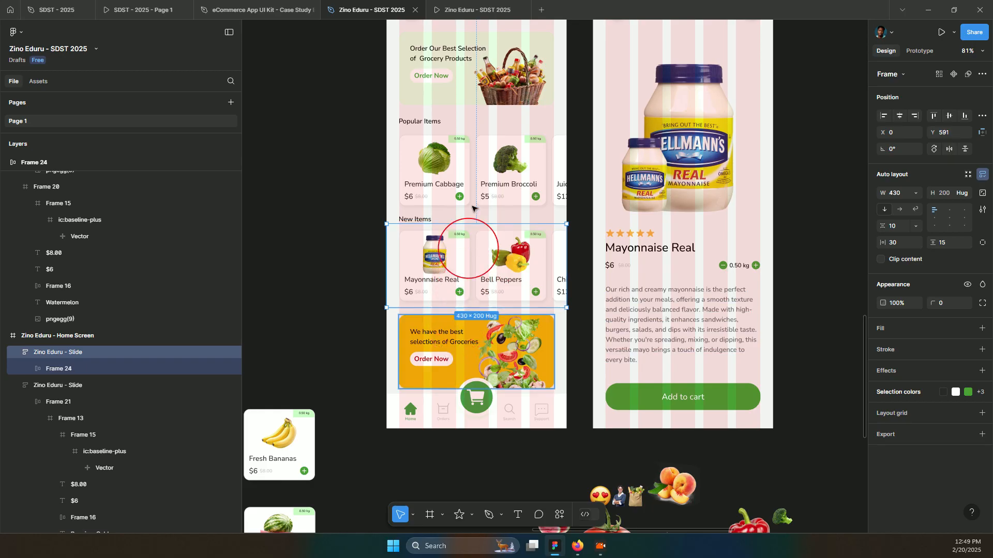
scroll(463, 238, "up", 3)
scroll(450, 222, "up", 1)
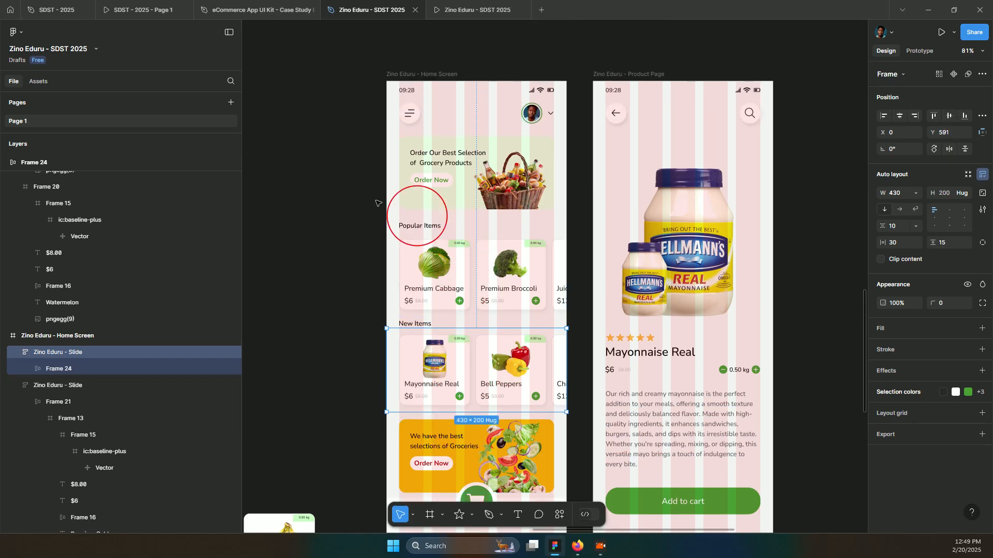
left_click(434, 166)
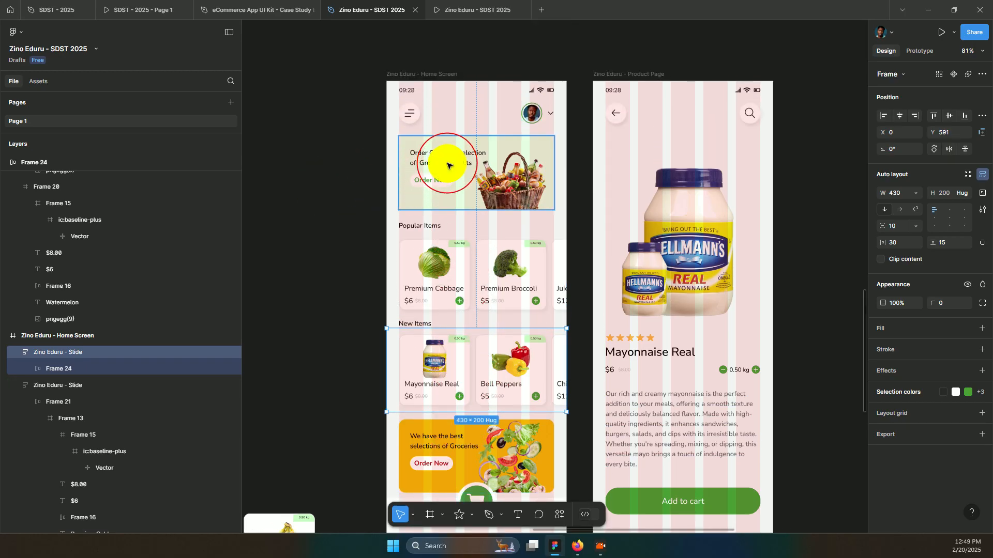
left_click(462, 422)
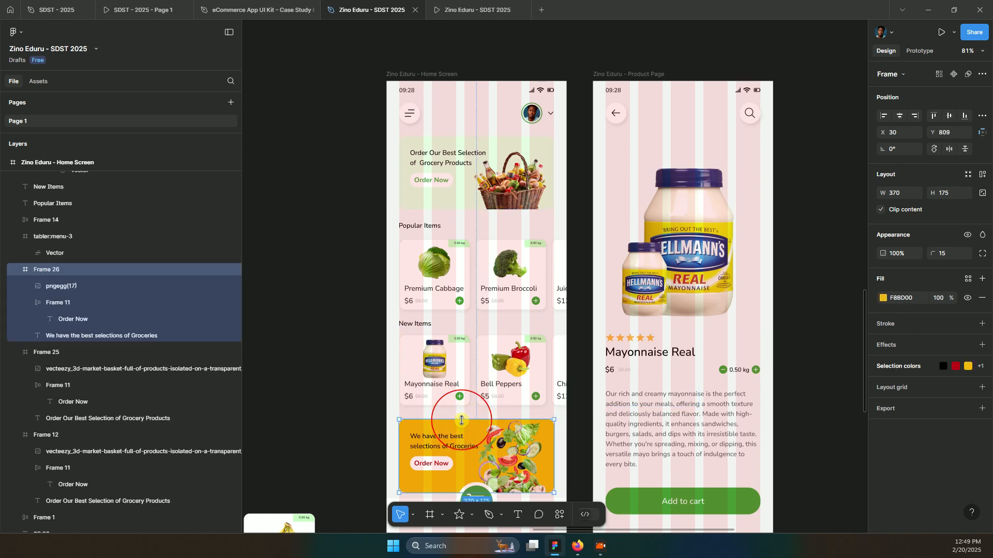
left_click(471, 158)
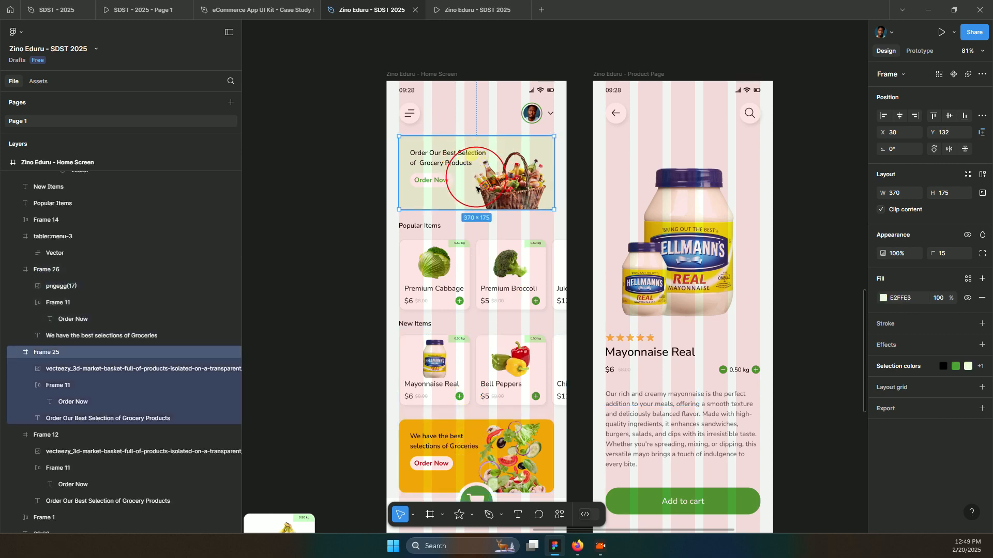
Place the spare yellow banner, Frame 26, beside the spare green banner, Frame 12, aligned at the same height.
scroll(465, 251, "down", 5)
scroll(466, 251, "left", 3)
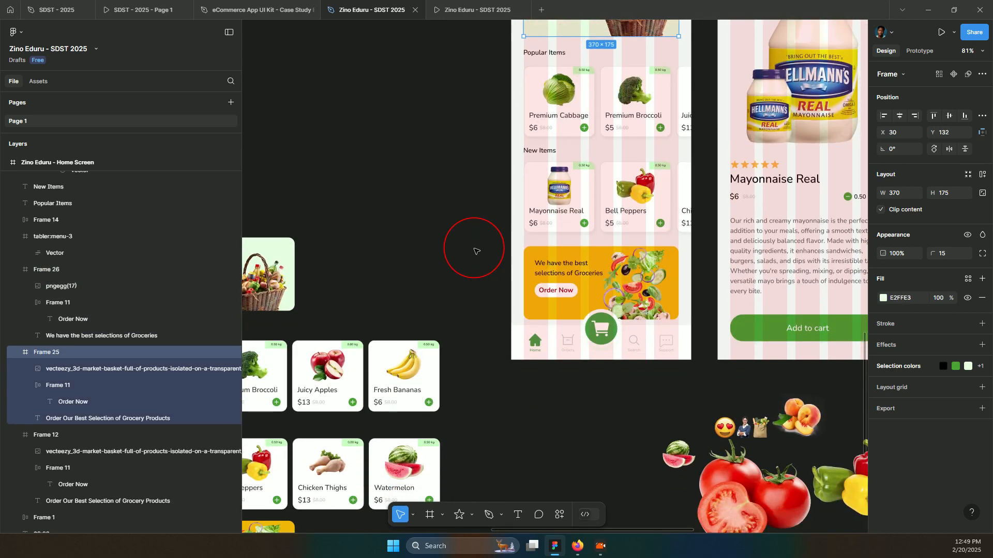
scroll(474, 252, "down", 4)
scroll(474, 252, "left", 3)
scroll(474, 253, "up", 2)
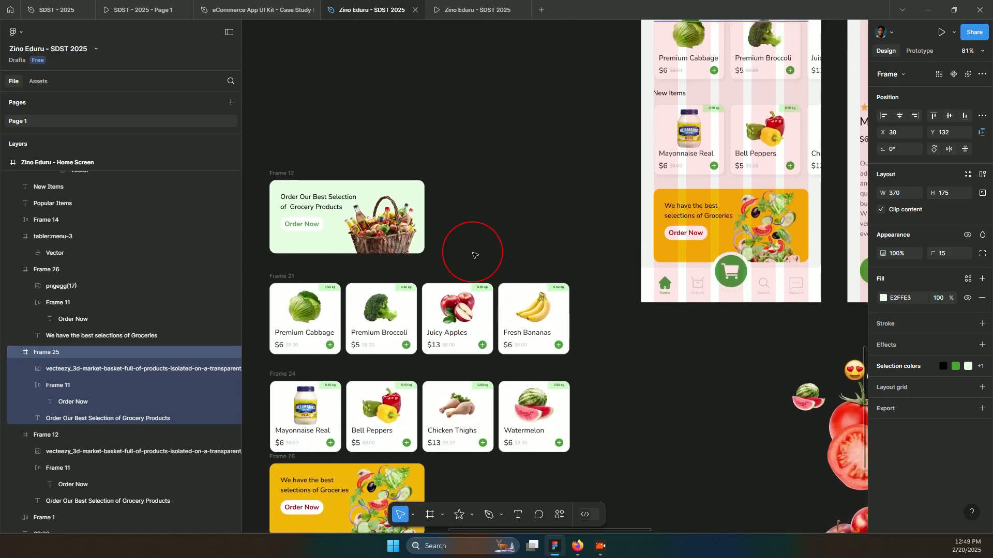
scroll(465, 253, "left", 5)
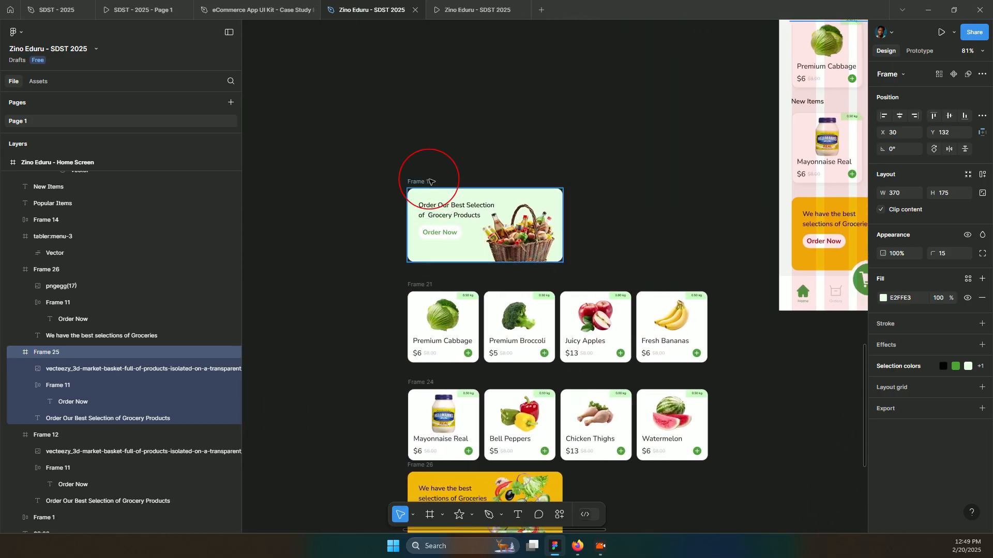
left_click(429, 181)
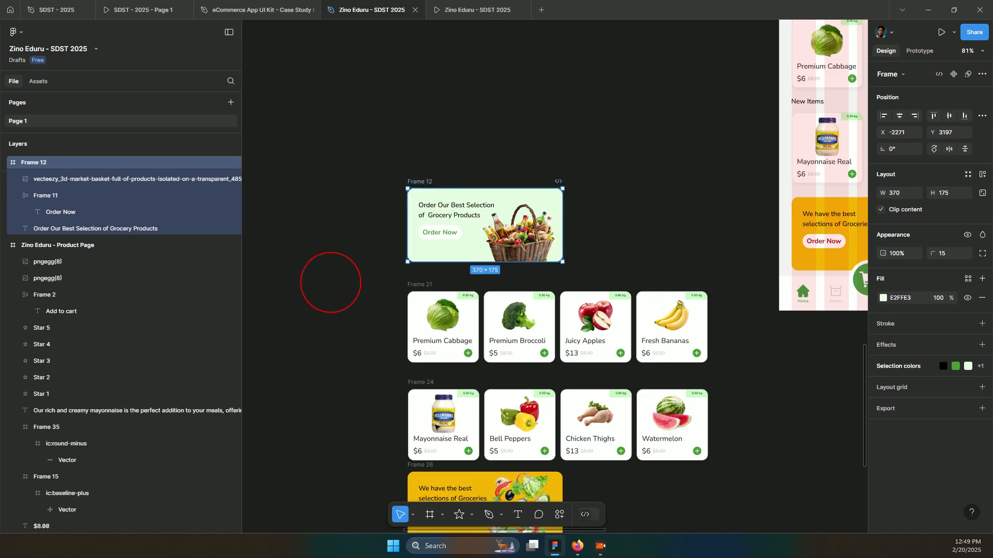
left_click_drag(440, 412, 597, 184)
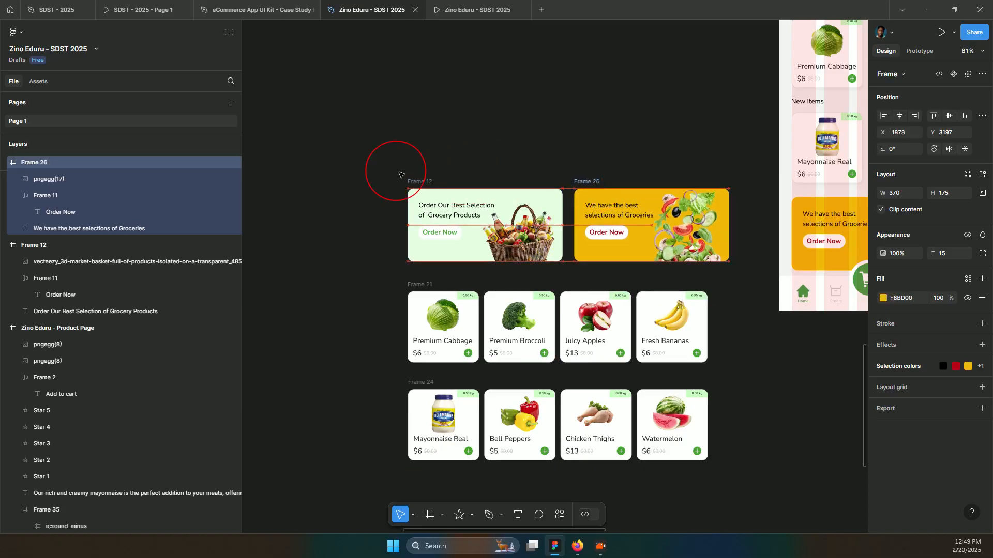
Move both spare banners, Frame 12 and Frame 26, together into the empty canvas area well above the product card rows.
left_click(415, 180, "shift")
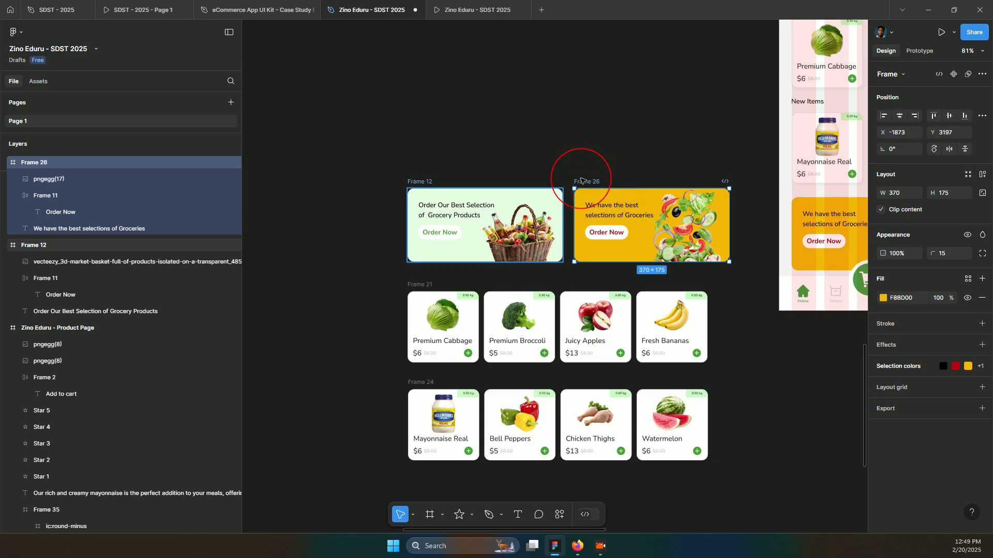
left_click_drag(582, 185, 525, 78)
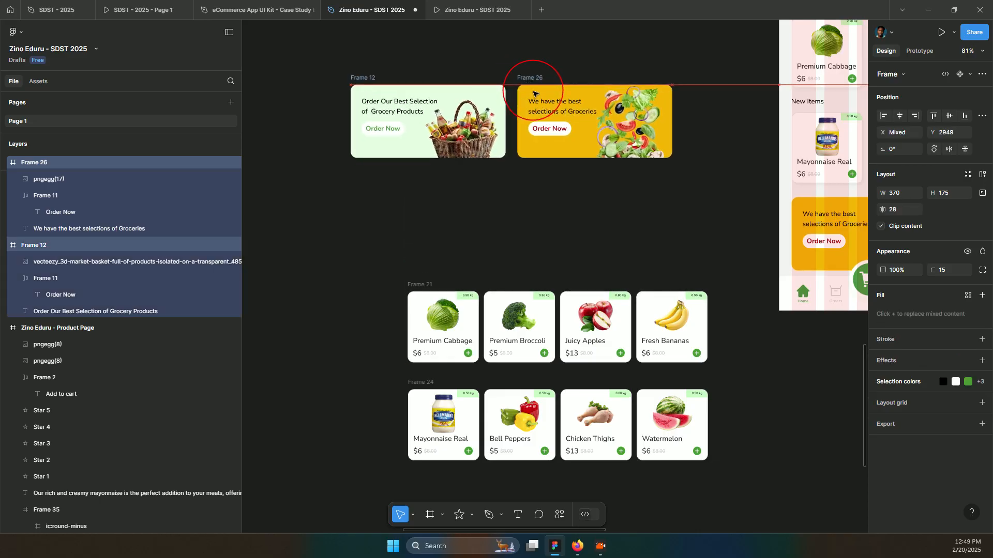
scroll(521, 115, "up", 3)
scroll(520, 116, "up", 1)
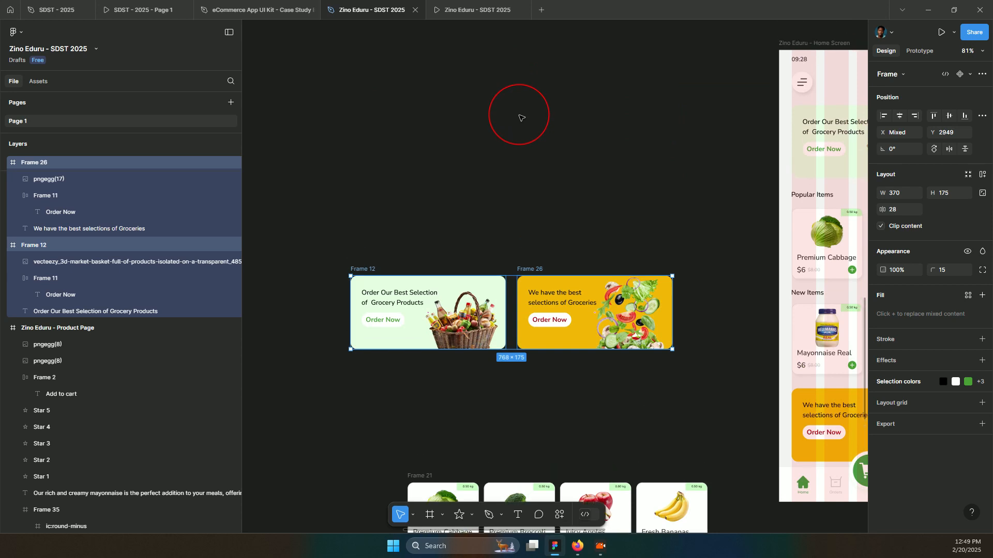
Set the horizontal spacing between the two selected banners to 30.
scroll(521, 118, "right", 3)
scroll(513, 166, "left", 1)
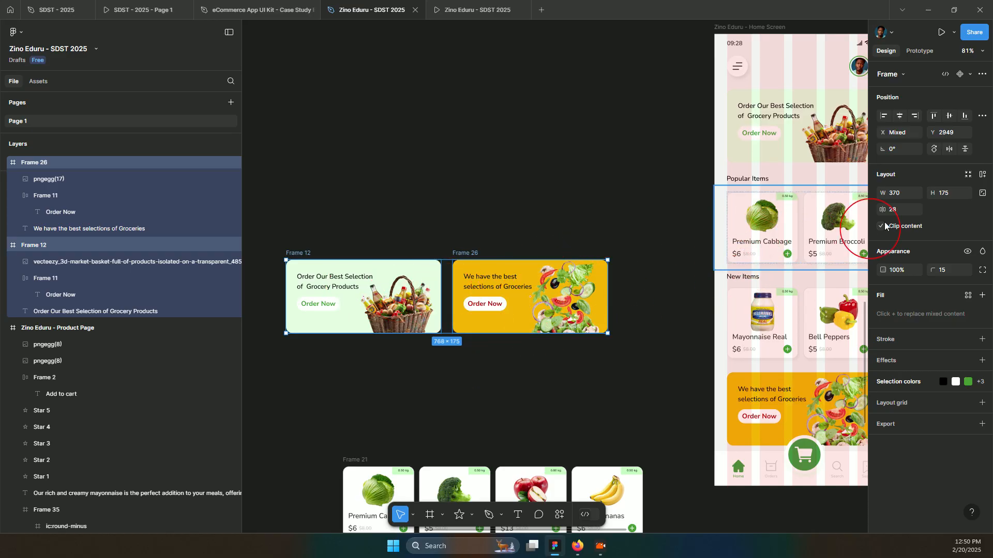
left_click(902, 211)
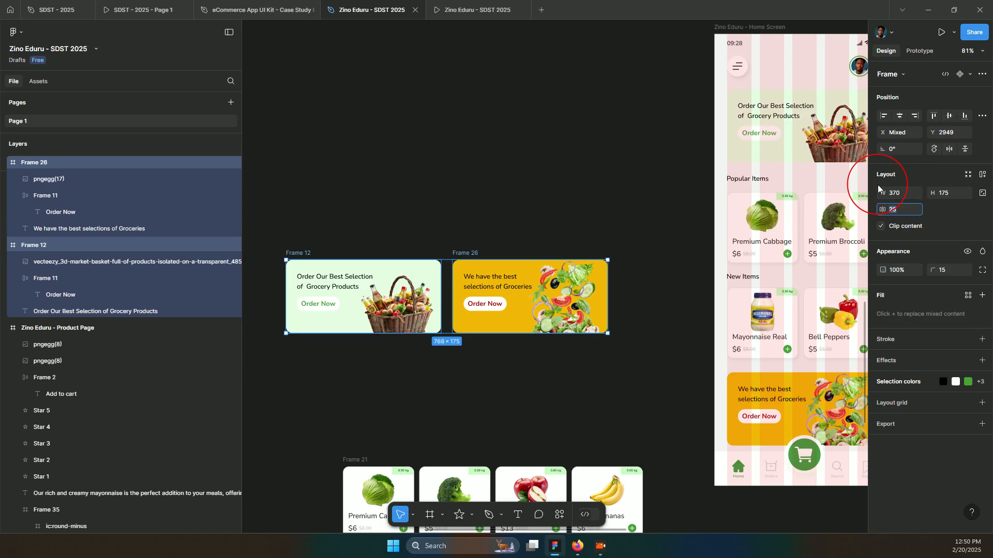
type("30")
key("Return")
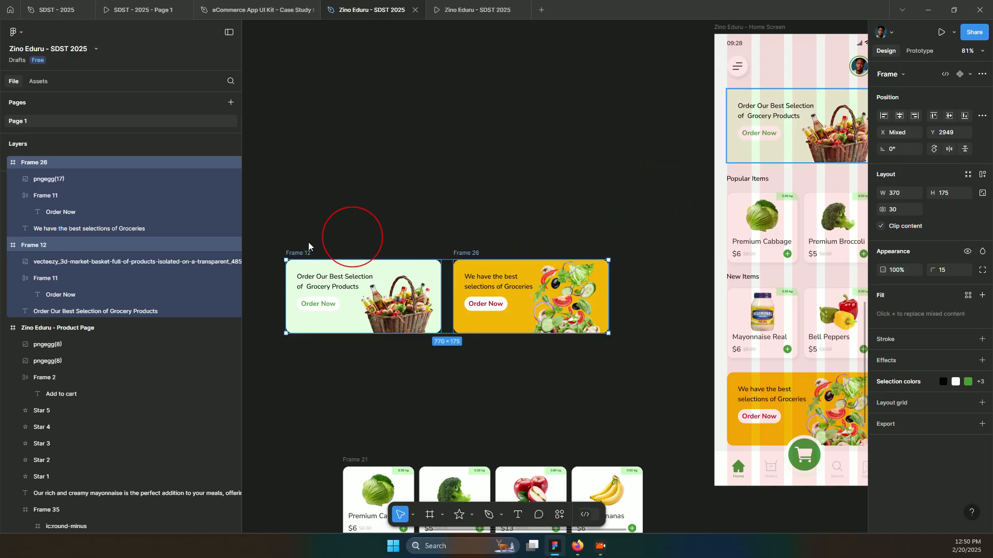
Wrap the two banners in an auto layout frame, and try converting it to a component before undoing the conversion.
key("shift+a")
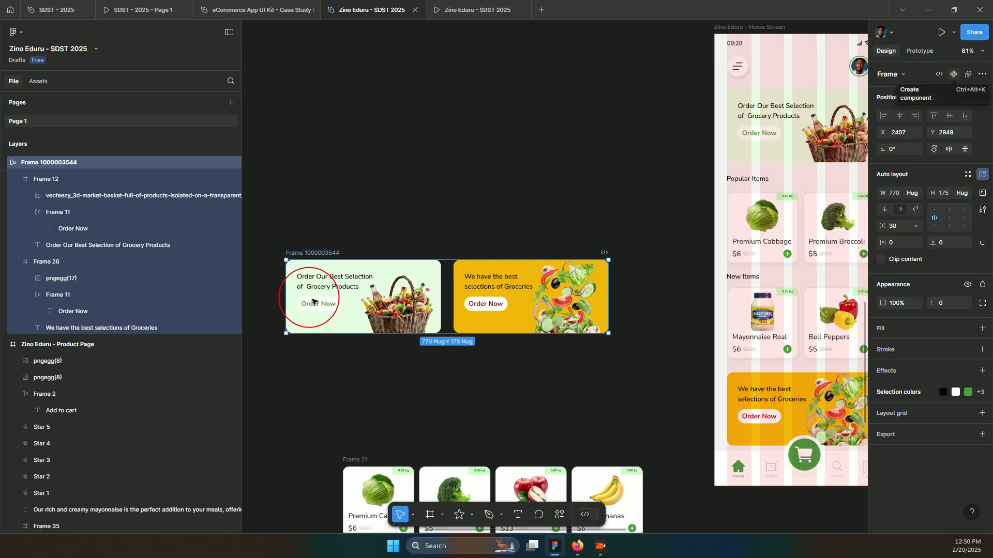
key("ctrl+alt+k")
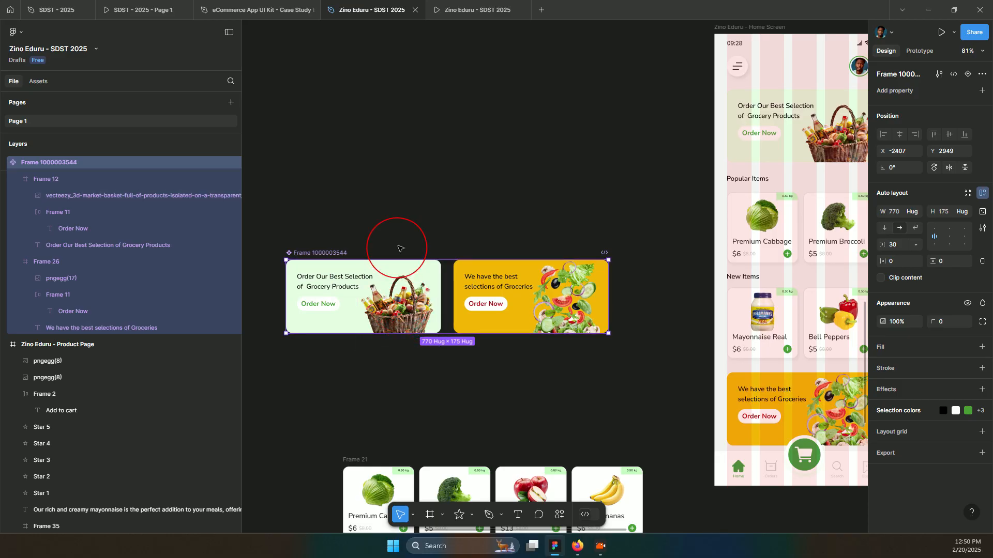
key("ctrl+z")
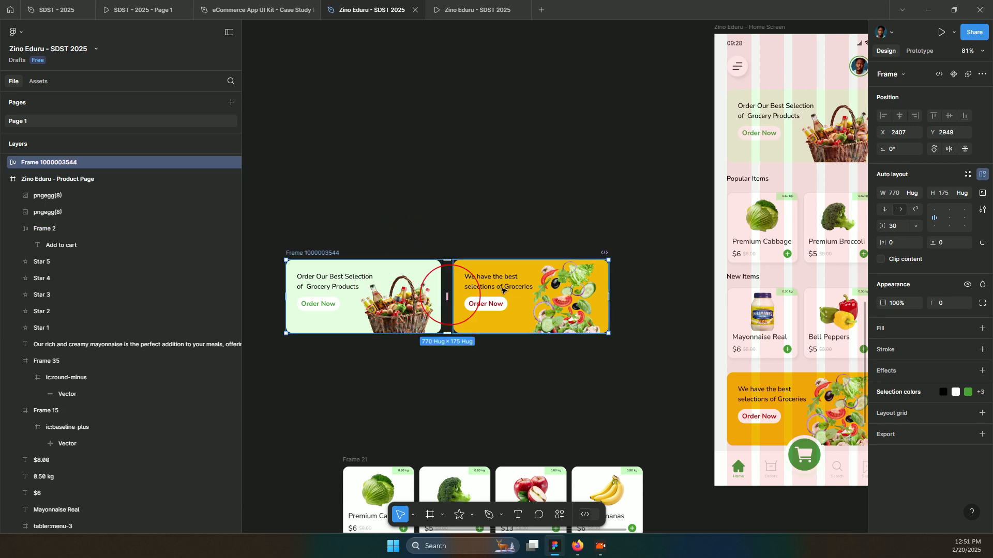
Narrow the auto layout frame around the two banners to a width of 430.
left_click(320, 253)
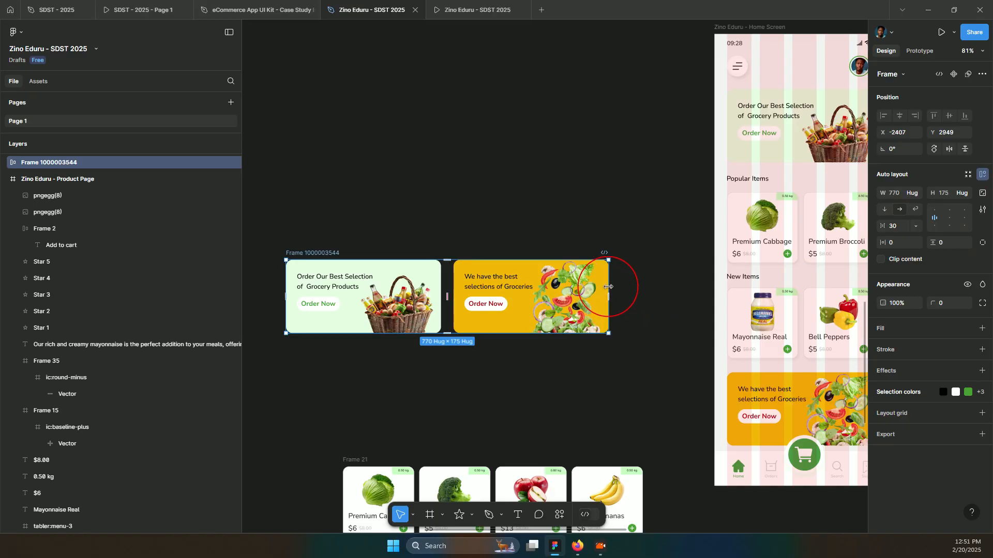
left_click_drag(608, 286, 465, 299)
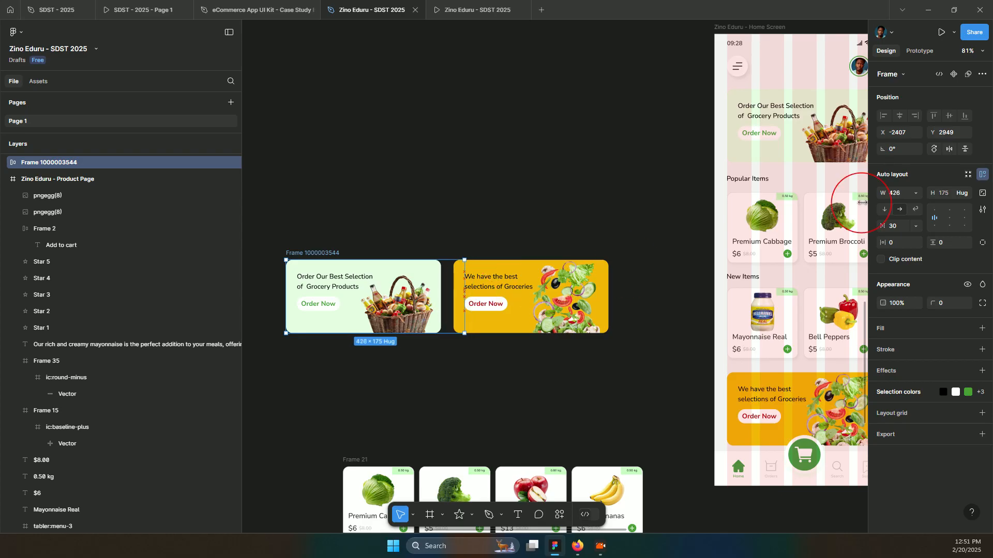
left_click(905, 194)
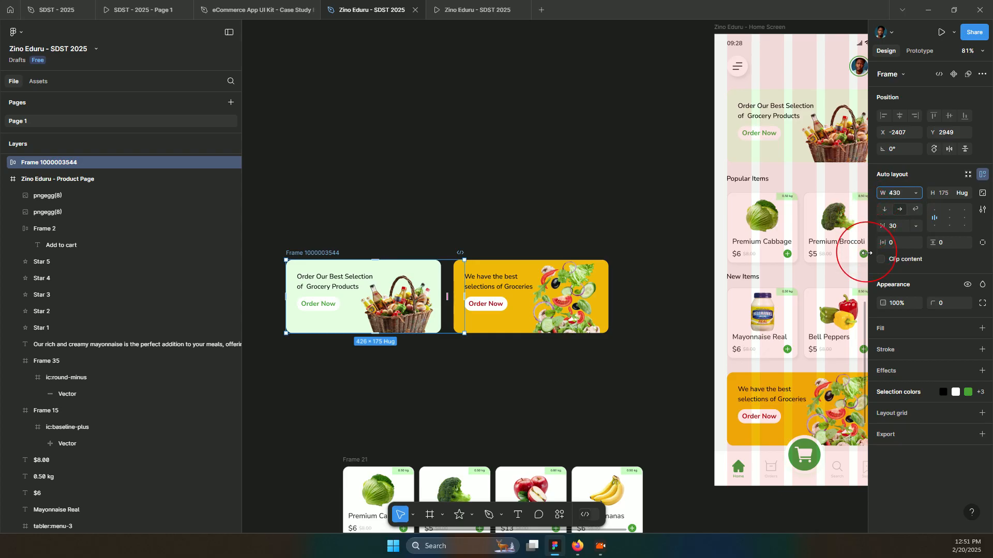
key("Return")
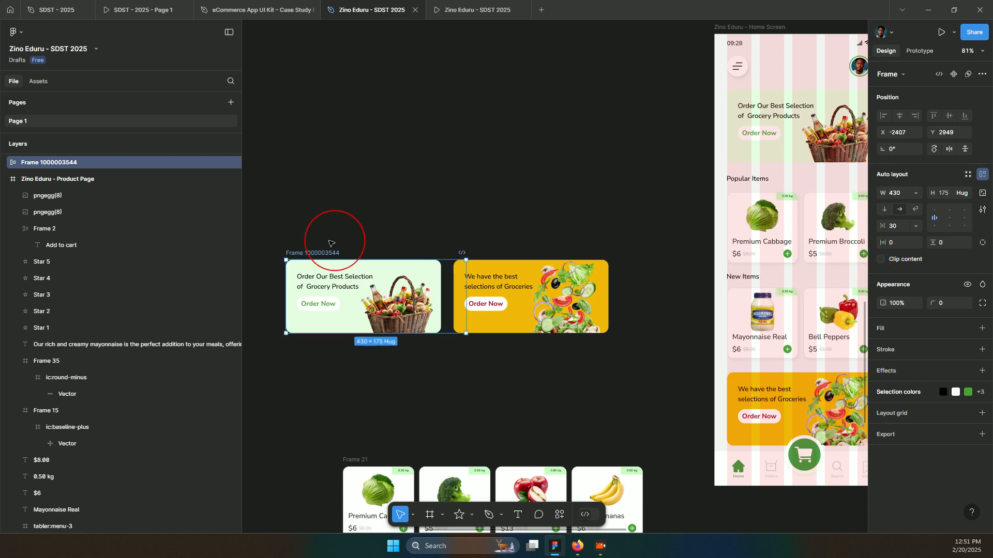
Remove auto layout from the banner frame and turn on Clip content.
left_click(986, 177)
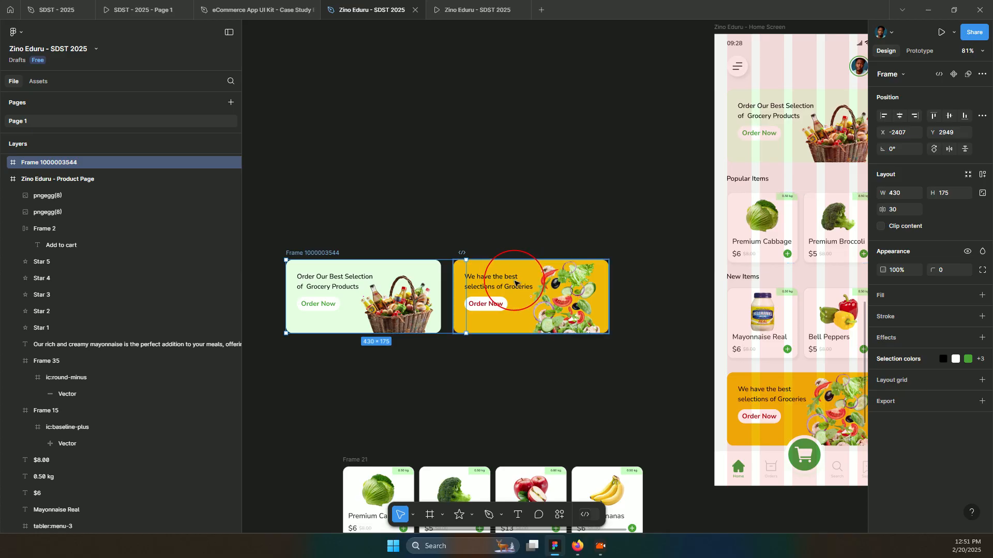
left_click(881, 226)
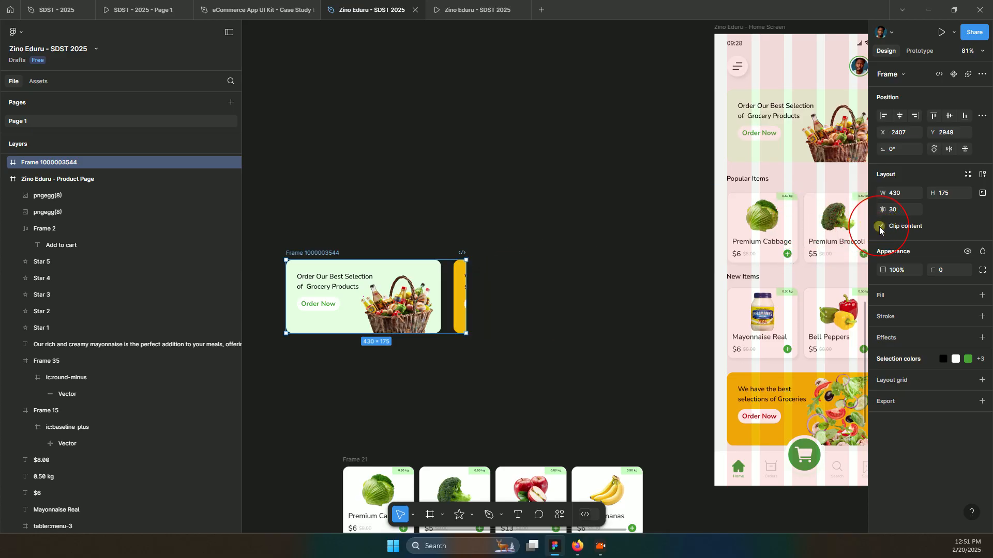
Set the width of the clipped banner frame to 400.
left_click(896, 193)
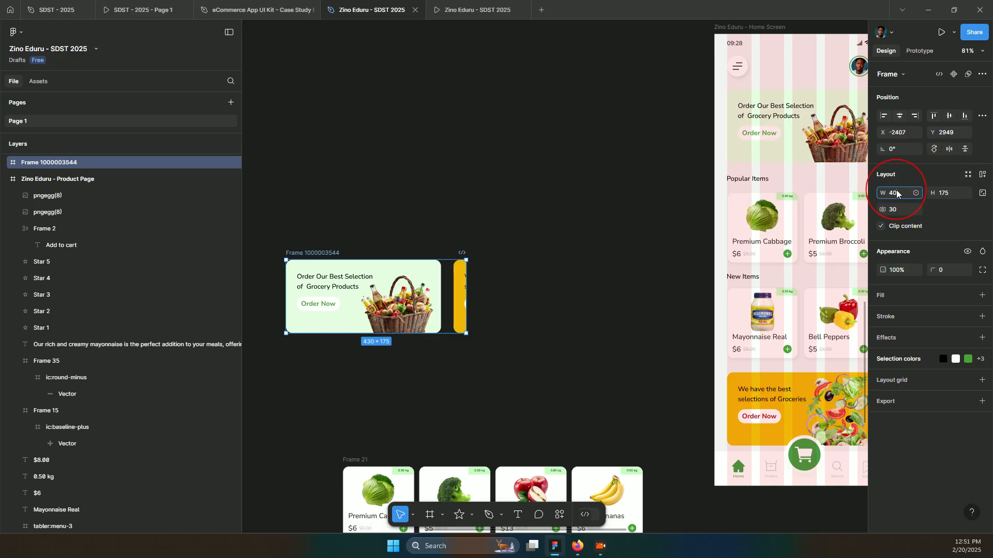
type("400")
key("Return")
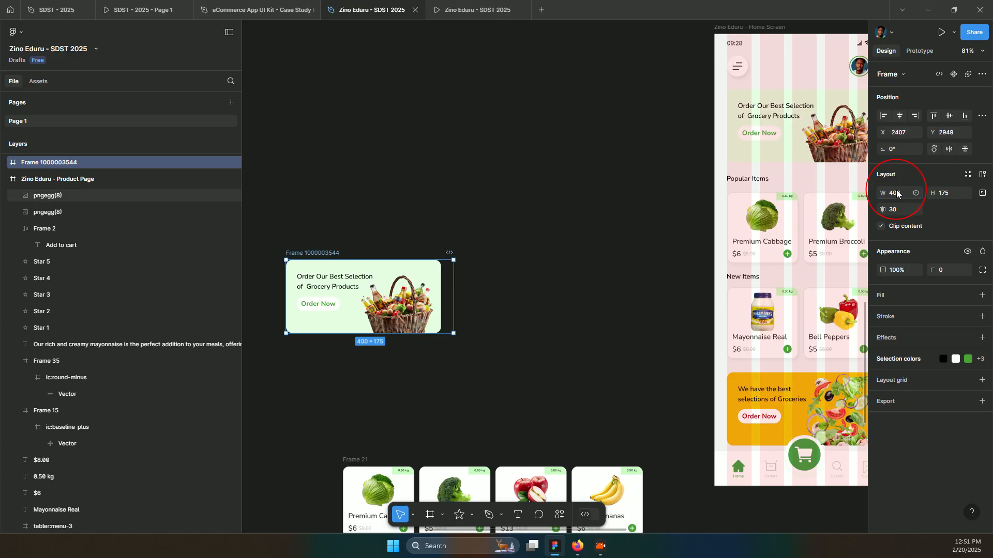
left_click(384, 299)
left_click(447, 299)
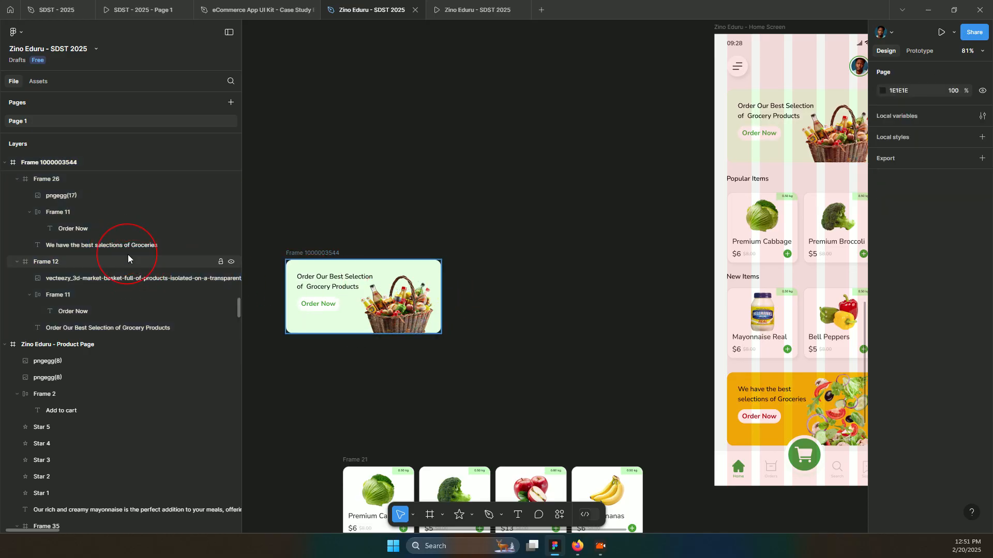
scroll(124, 233, "up", 5)
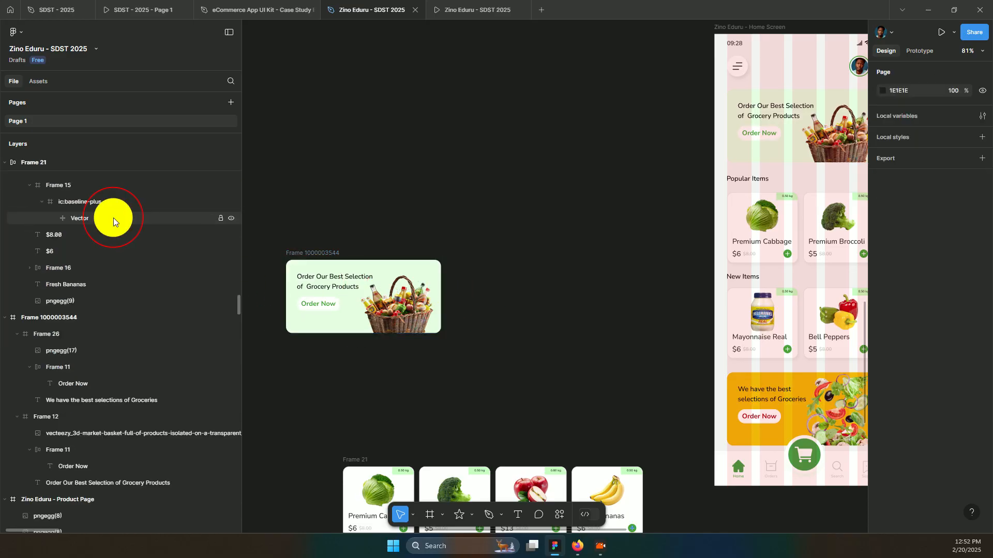
left_click(113, 219)
left_click(116, 322)
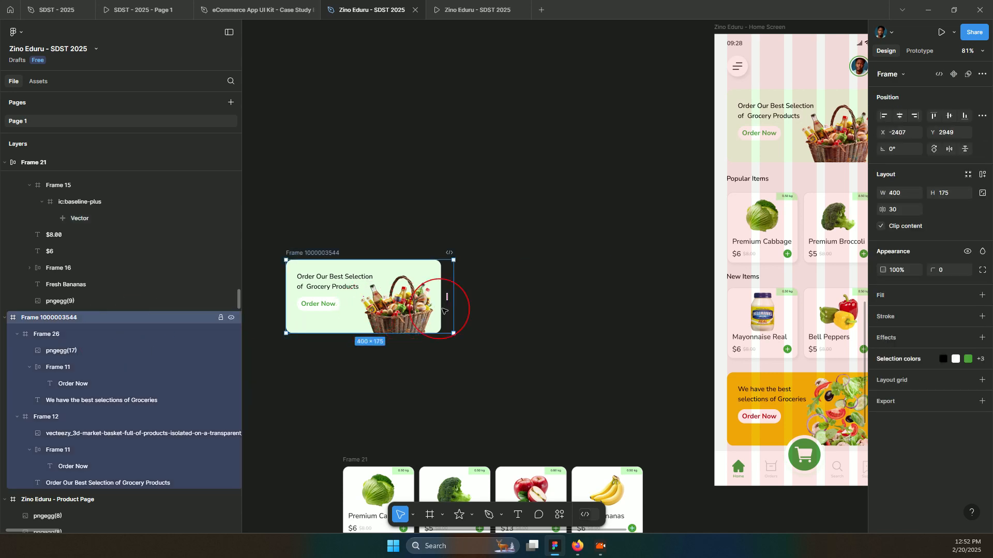
left_click_drag(445, 298, 443, 300)
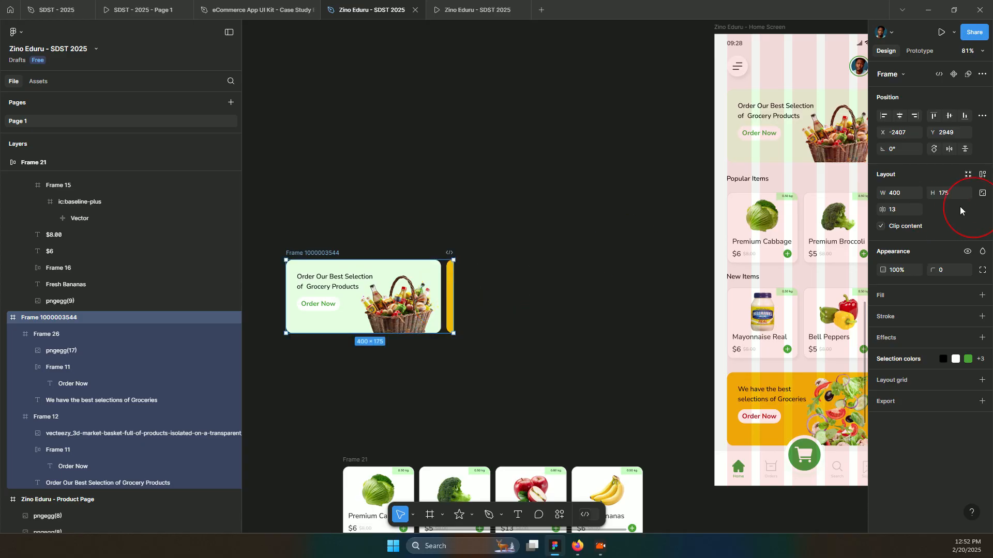
left_click(911, 206)
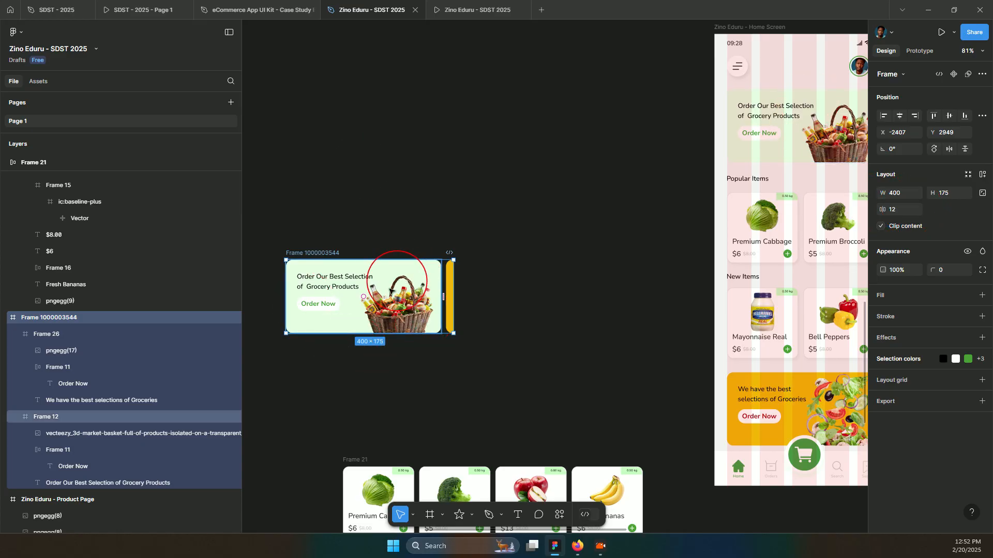
left_click(321, 254)
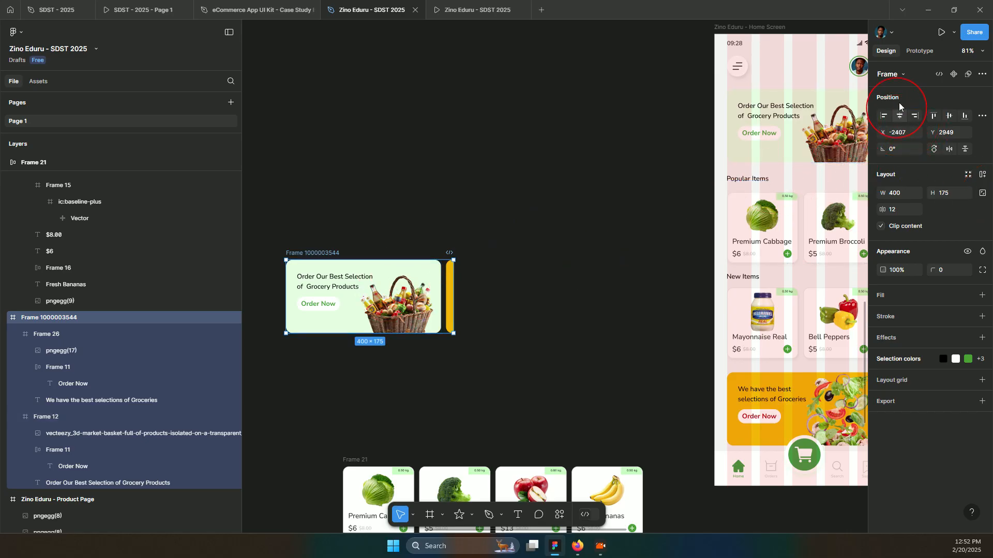
left_click(951, 75)
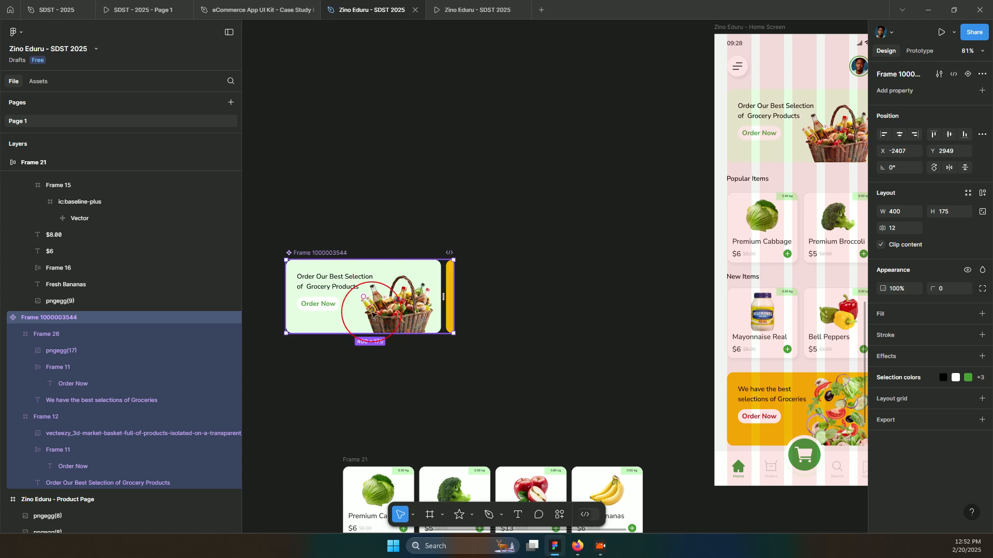
Add a second variant to the banner component and shift both of its banners left until the orange banner fills the frame.
left_click(967, 75)
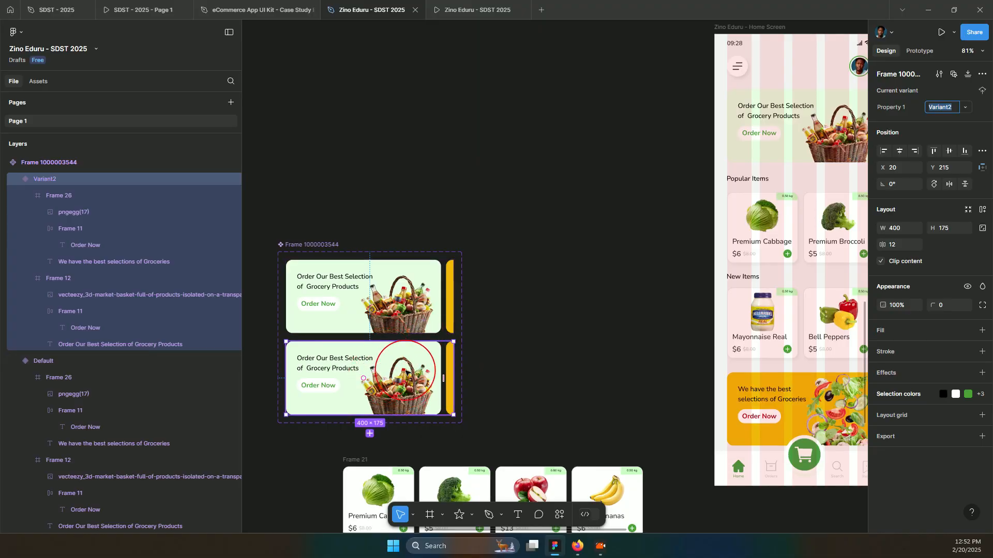
left_click(50, 196)
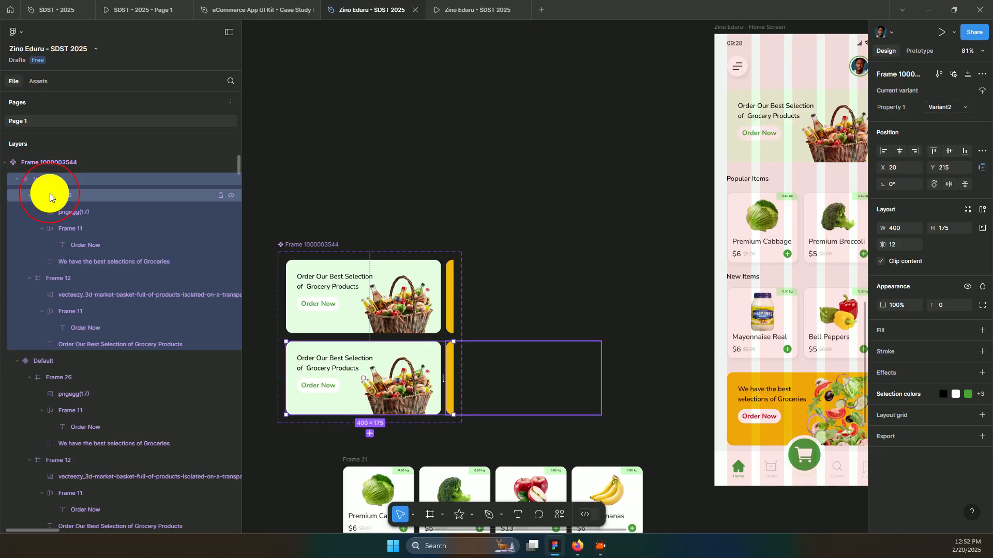
left_click(71, 278, "shift")
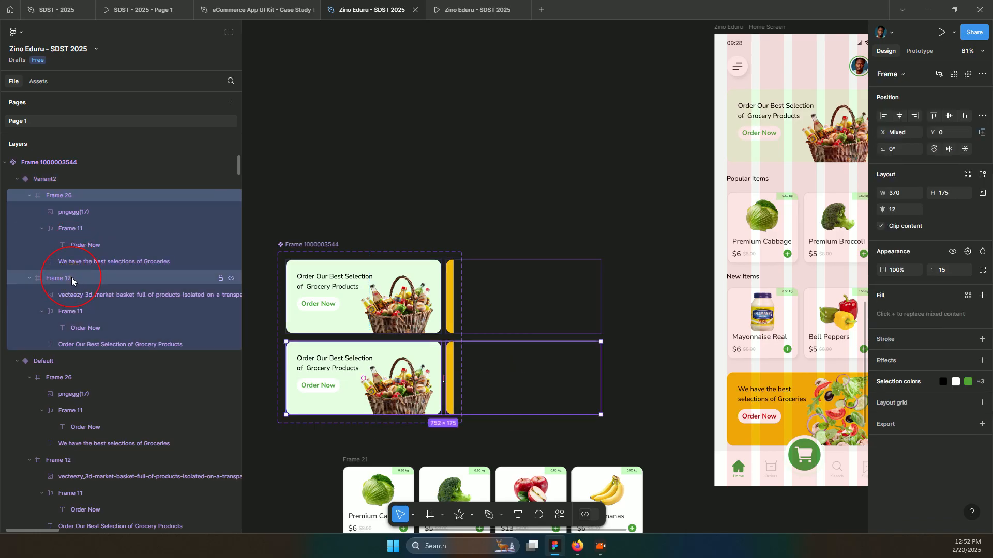
key("shift+Left")
key("shift+Left")
key("shift+Left")
key("shift+Left")
key("shift+Left")
key("shift+Left")
key("shift+Left")
key("shift+Left")
key("shift+Left")
key("shift+Left")
key("shift+Left")
key("shift+Left")
key("shift+Left")
key("shift+Left")
key("shift+Left")
key("shift+Left")
key("shift+Left")
key("shift+Left")
key("shift+Left")
key("shift+Left")
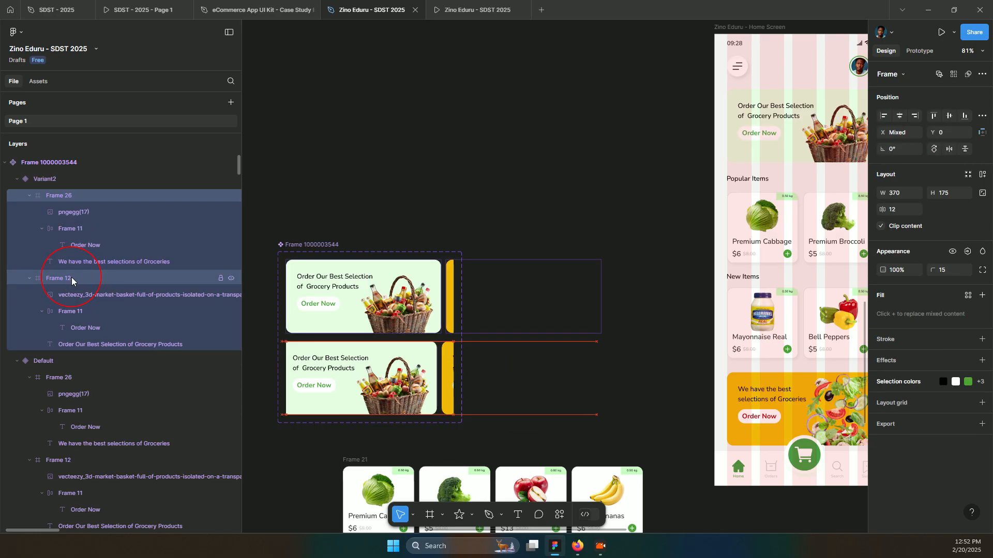
key("shift+Left")
key("shift+Left")
key("shift+Left")
key("shift+Left")
key("shift+Left")
key("shift+Left")
key("shift+Left")
key("shift+Left")
key("shift+Left")
key("shift+Left")
key("shift+Left")
key("shift+Left")
key("shift+Left")
key("shift+Left")
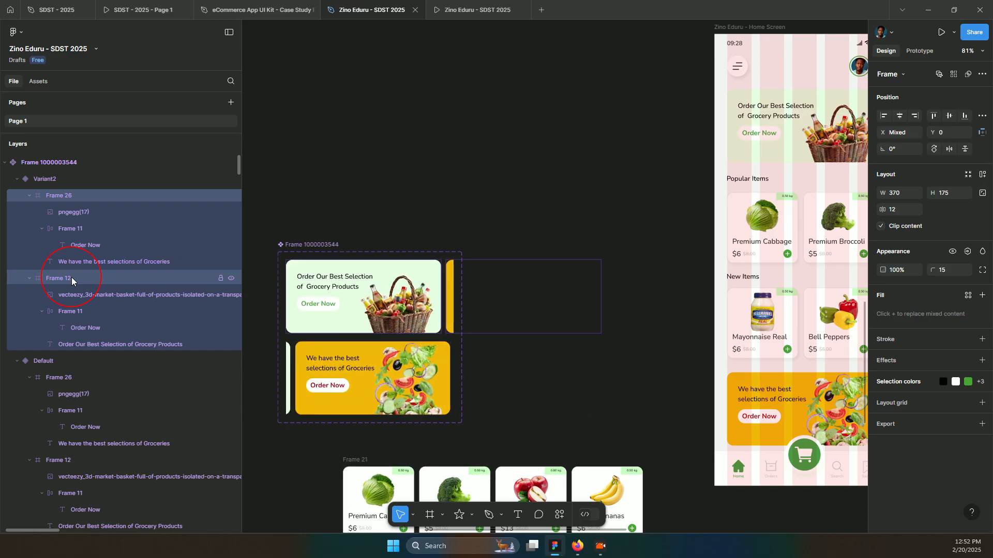
key("Right")
key("Right")
key("Right")
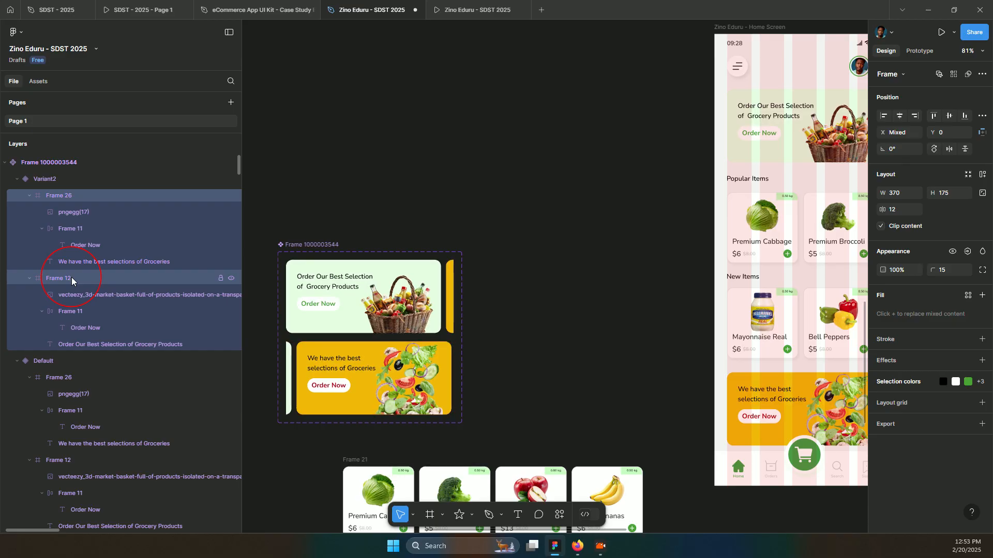
key("Left")
key("Left")
key("Left")
key("Left")
key("Left")
key("Left")
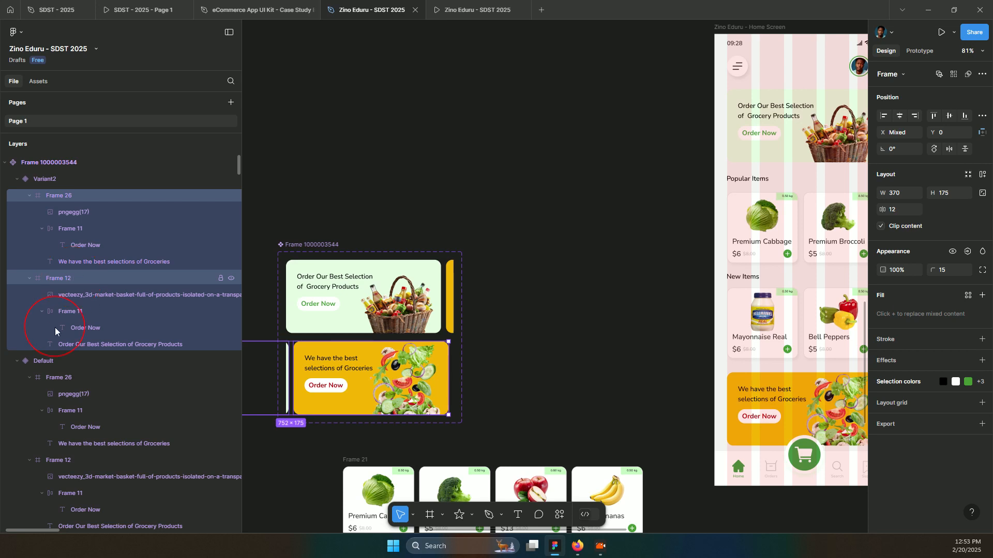
Connect the Default variant to Variant2 with a Change to interaction triggered After delay.
left_click(384, 308)
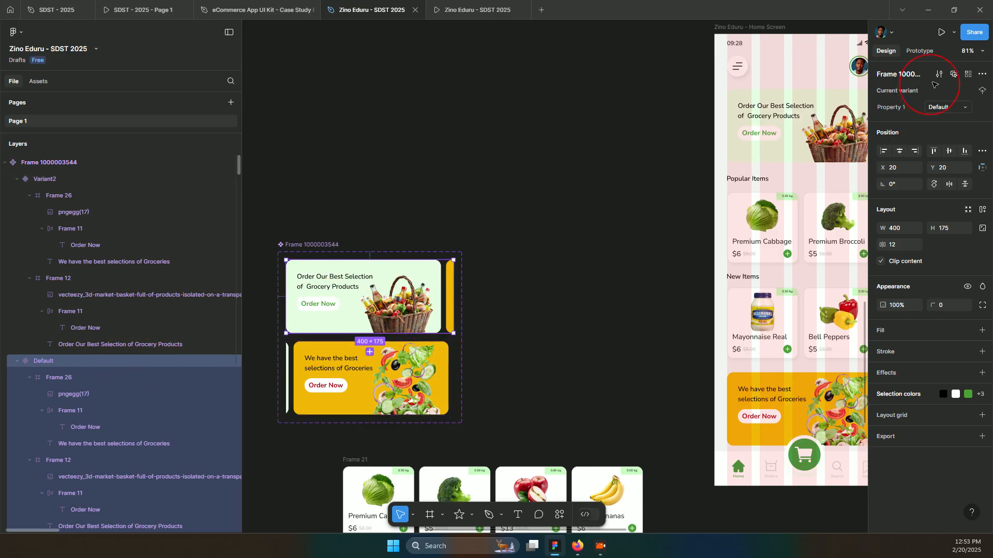
left_click(918, 52)
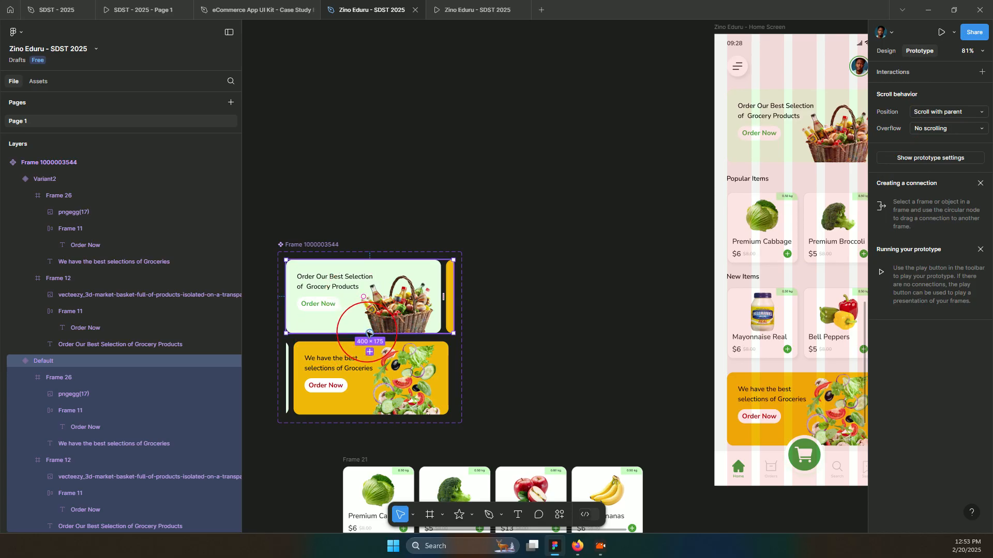
left_click_drag(369, 334, 349, 365)
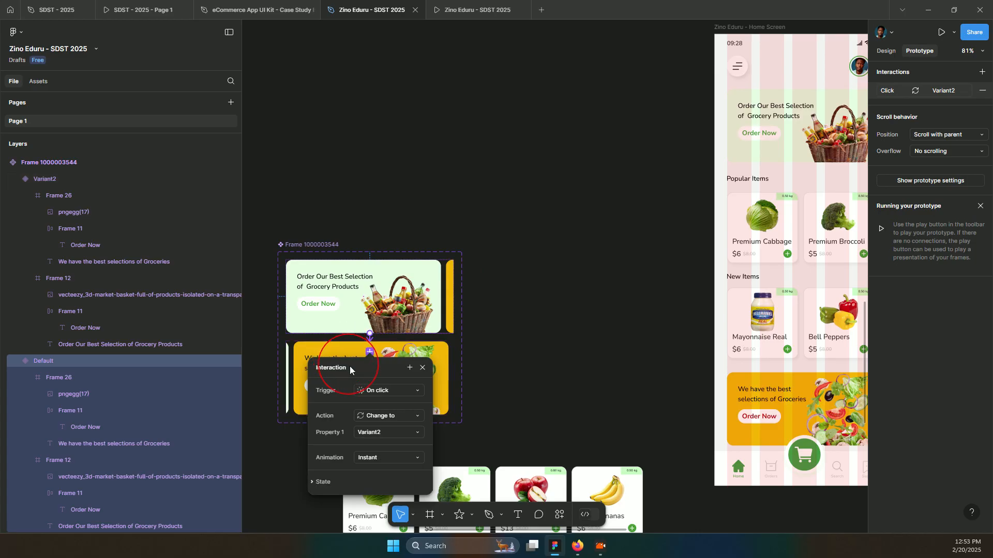
scroll(348, 364, "up", 5)
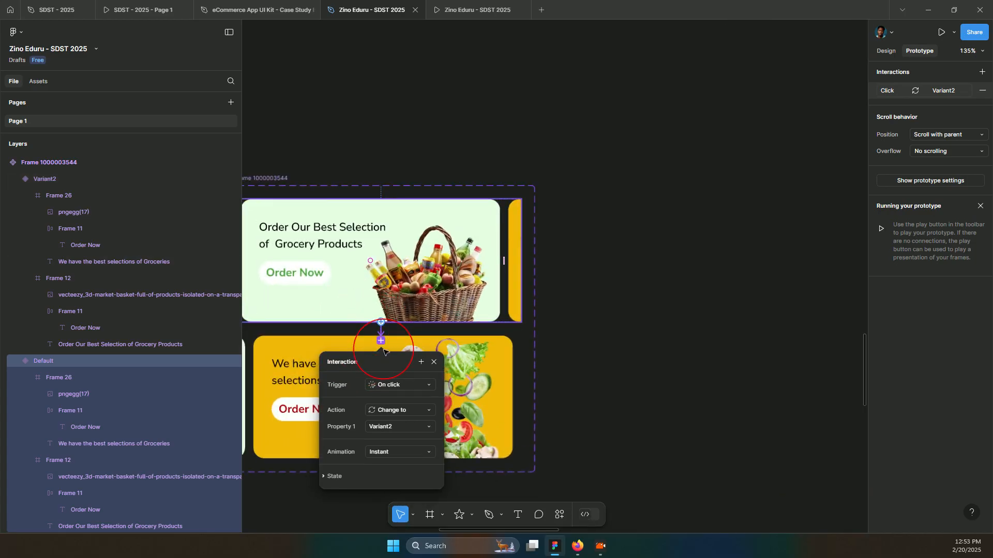
left_click(386, 383)
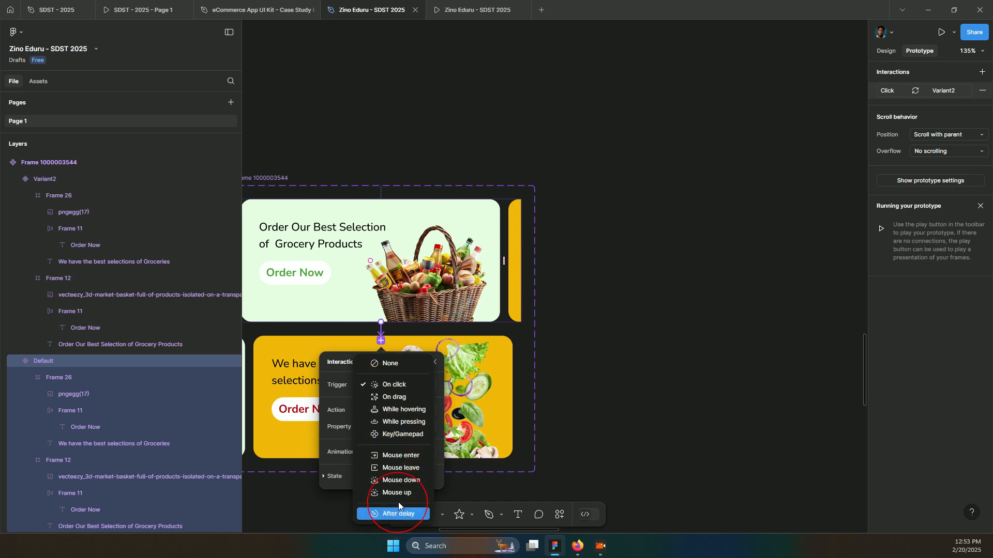
left_click(399, 514)
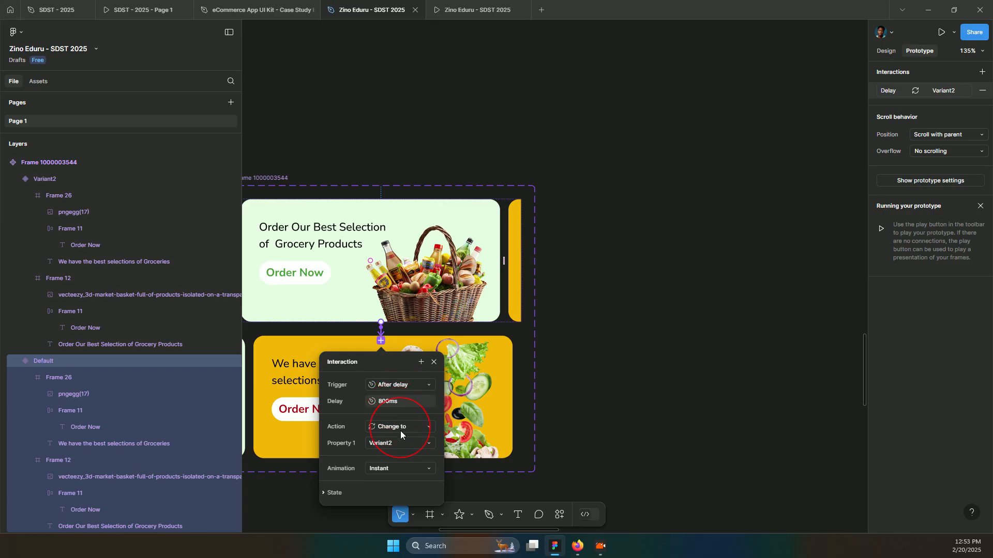
Animate the Default variant's interaction with Smart animate and a Custom spring curve of stiffness 93.7, damping 17.9 and 670 ms duration.
left_click(377, 475)
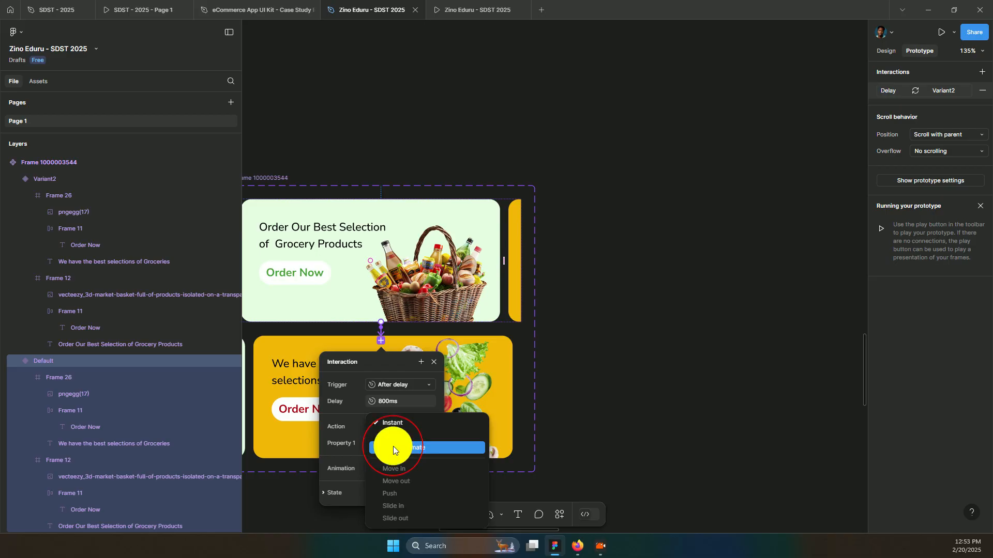
left_click(393, 448)
scroll(393, 448, "down", 5)
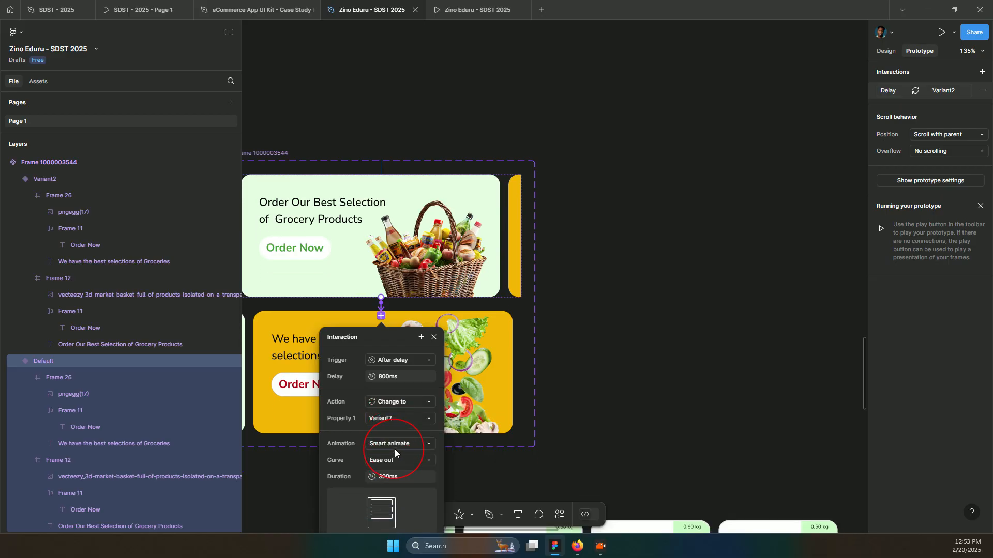
left_click(395, 355)
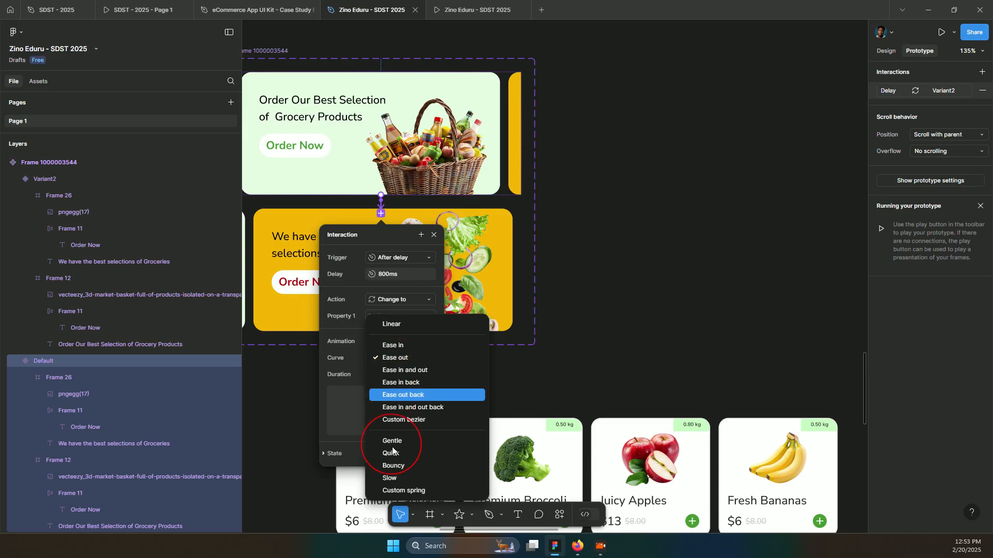
left_click(390, 493)
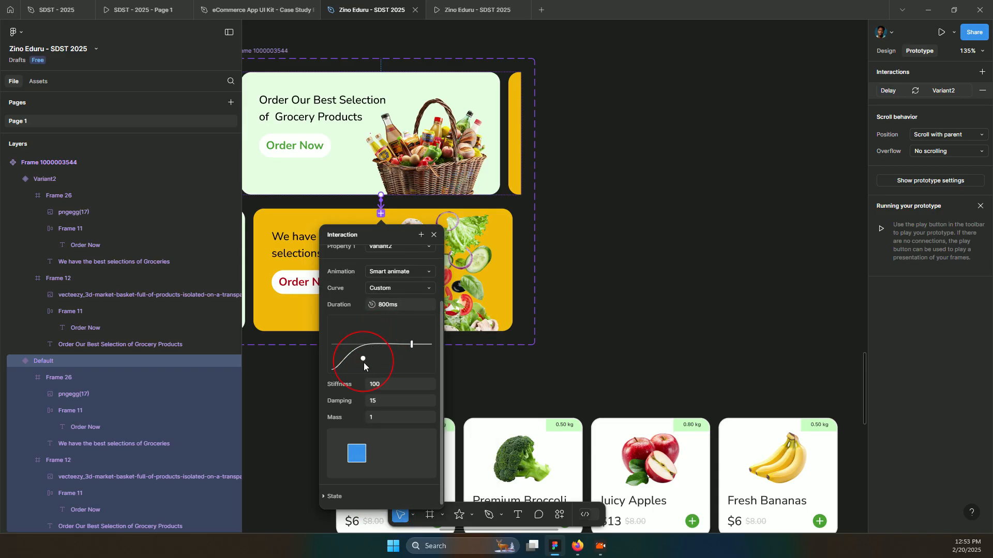
mouse_move(364, 364)
left_mouse_down()
mouse_move(373, 370)
mouse_move(362, 349)
mouse_move(364, 366)
left_mouse_up()
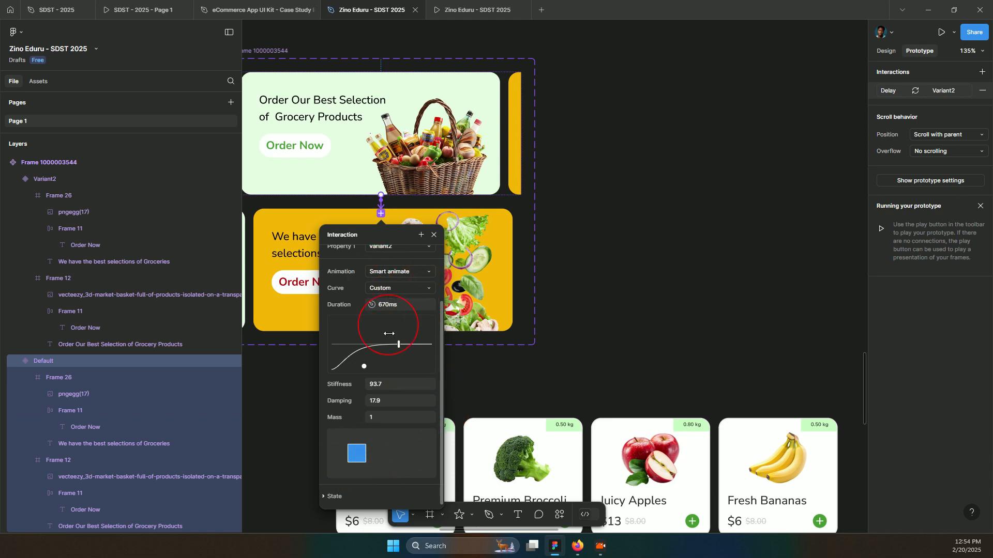
scroll(399, 309, "up", 3)
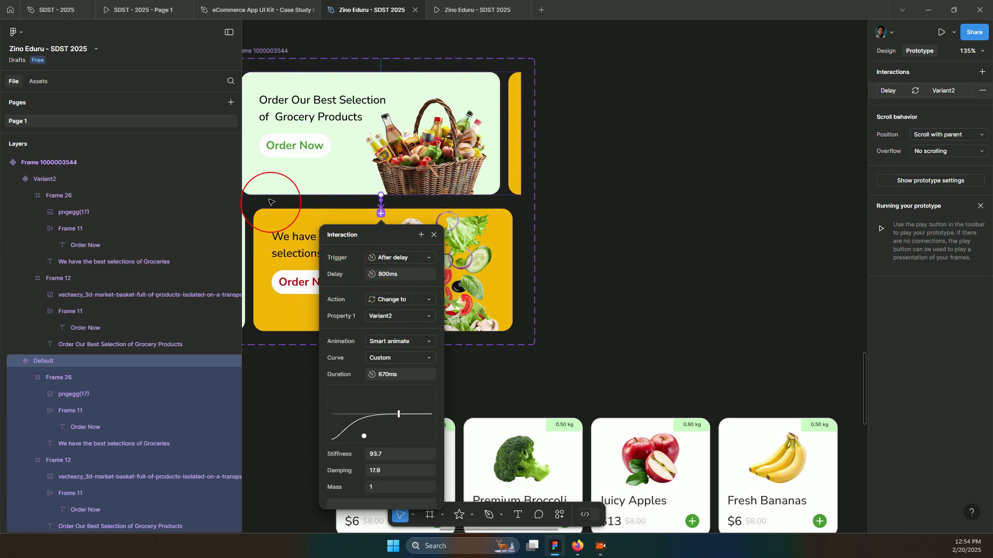
Connect Variant2 back to the Default variant with an On click Change to interaction.
left_click(265, 234)
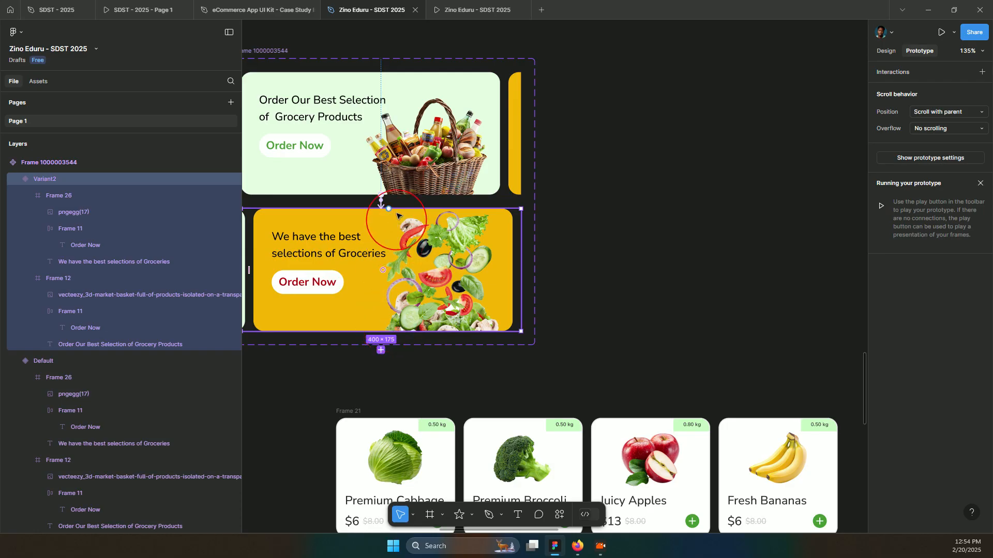
left_click_drag(392, 209, 394, 182)
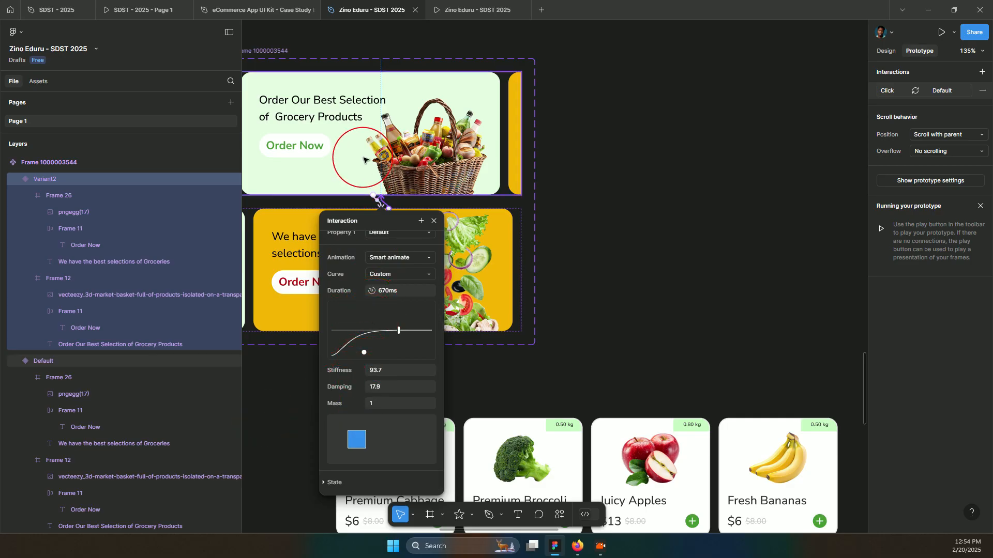
scroll(365, 161, "down", 5)
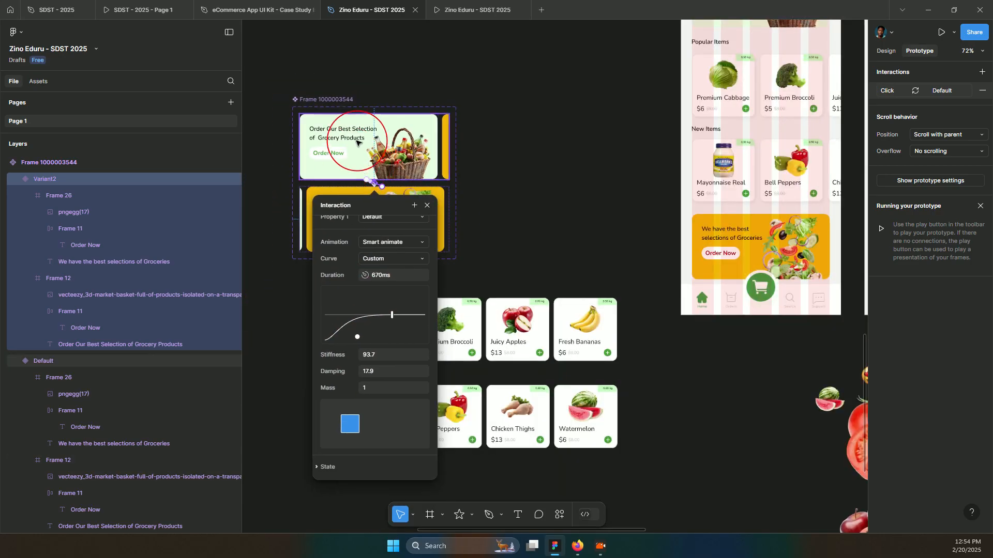
Copy the Default banner variant and replace the green grocery banner at the top of the Home Screen with it.
left_click(357, 144)
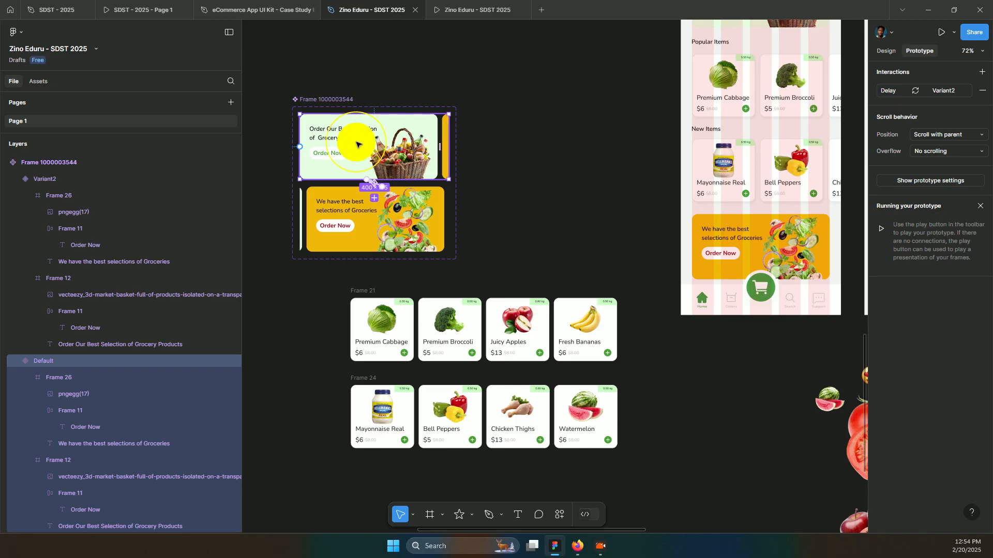
right_click(358, 145)
left_click(384, 151)
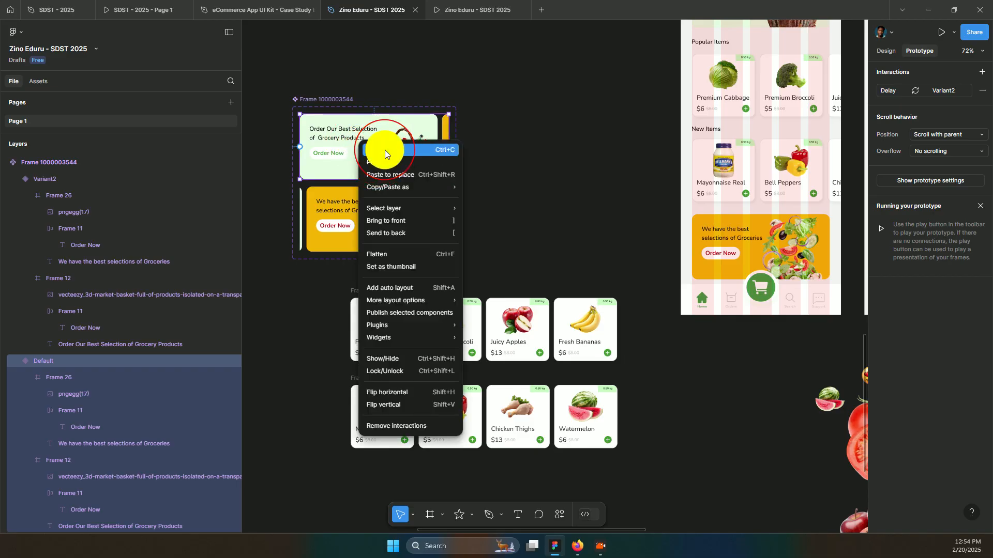
scroll(765, 103, "up", 3)
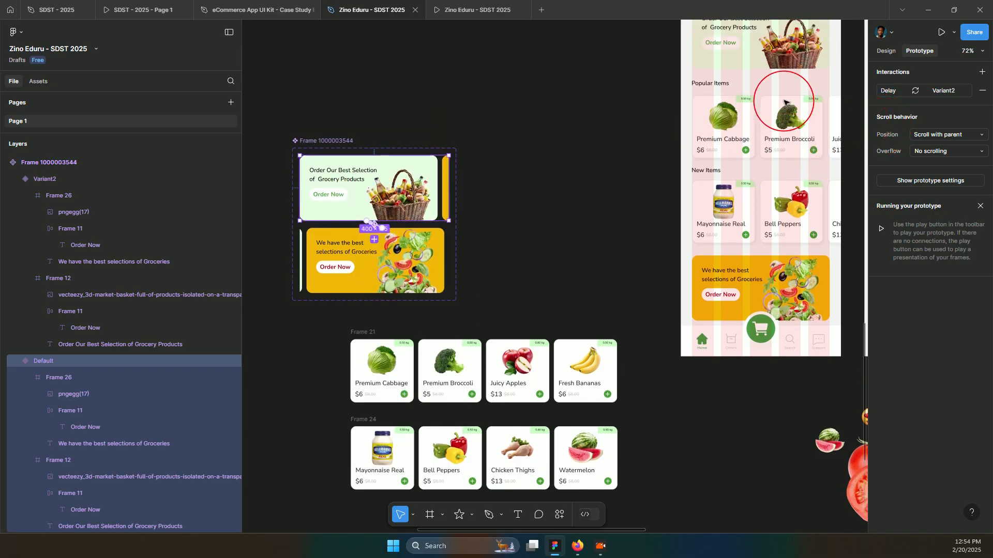
left_click(758, 99)
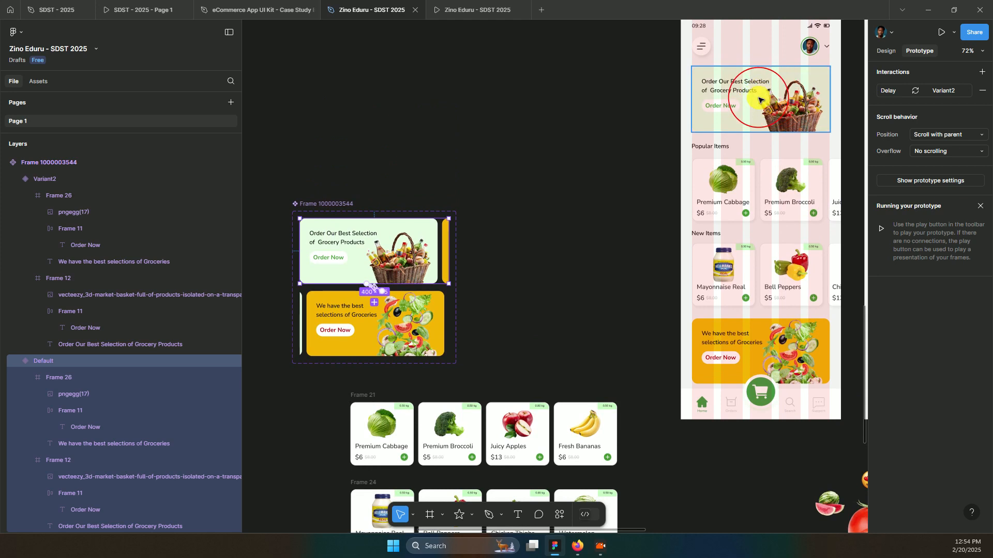
left_click(758, 99)
right_click(761, 98)
left_click(777, 128)
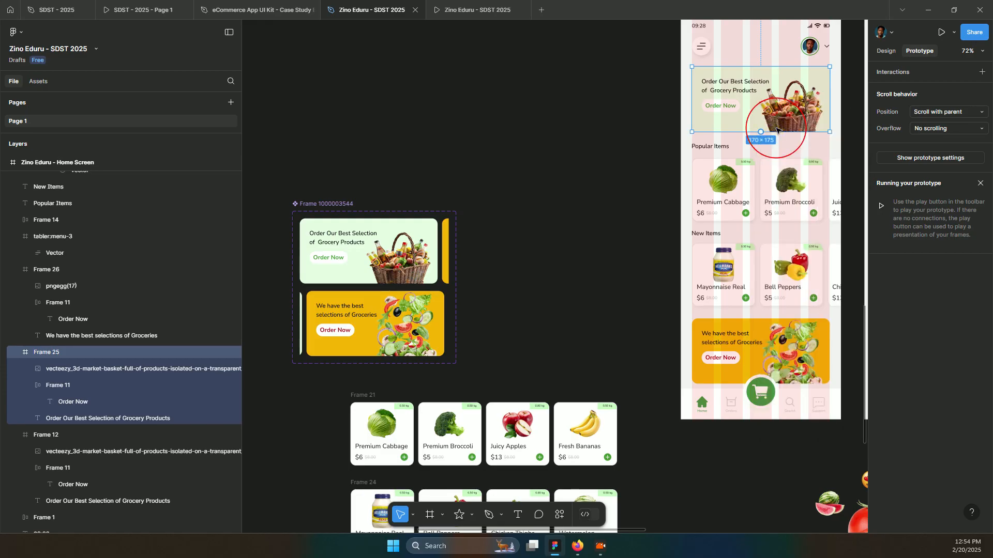
key("ctrl+z")
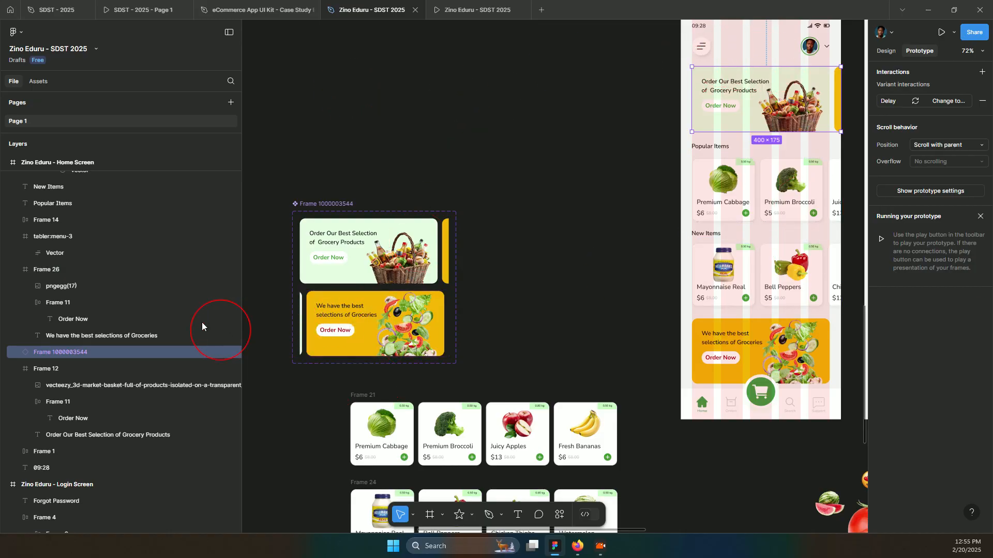
Check the sliding banner in the prototype preview and return to the design file.
left_click(468, 9)
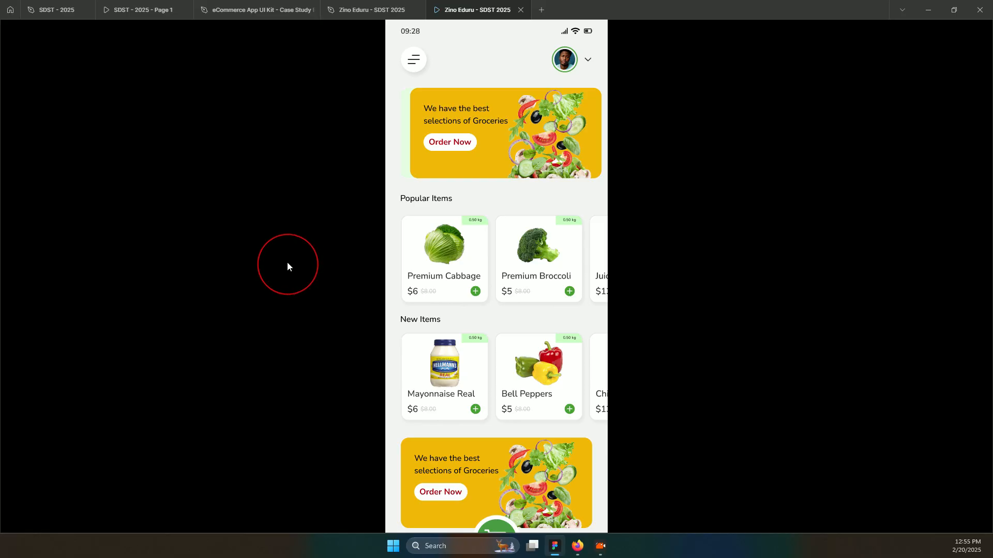
left_click(374, 15)
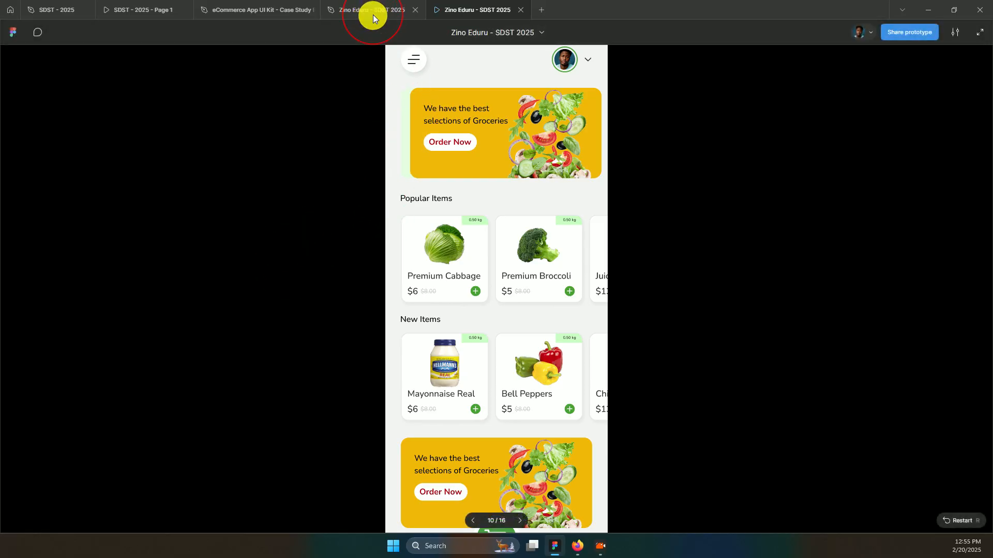
Review the settings of the After delay interaction from the Default banner variant to Variant2.
left_click(343, 207)
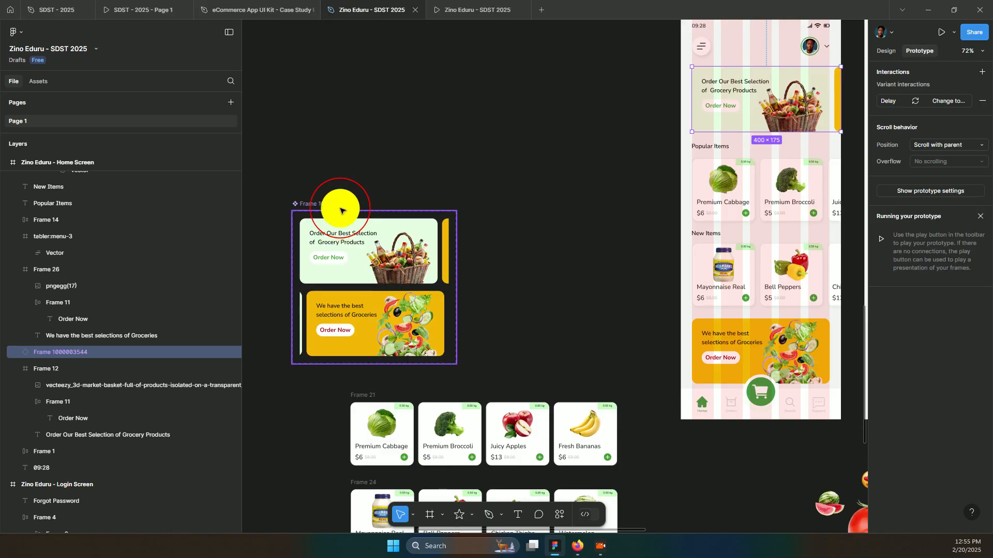
left_click(395, 244)
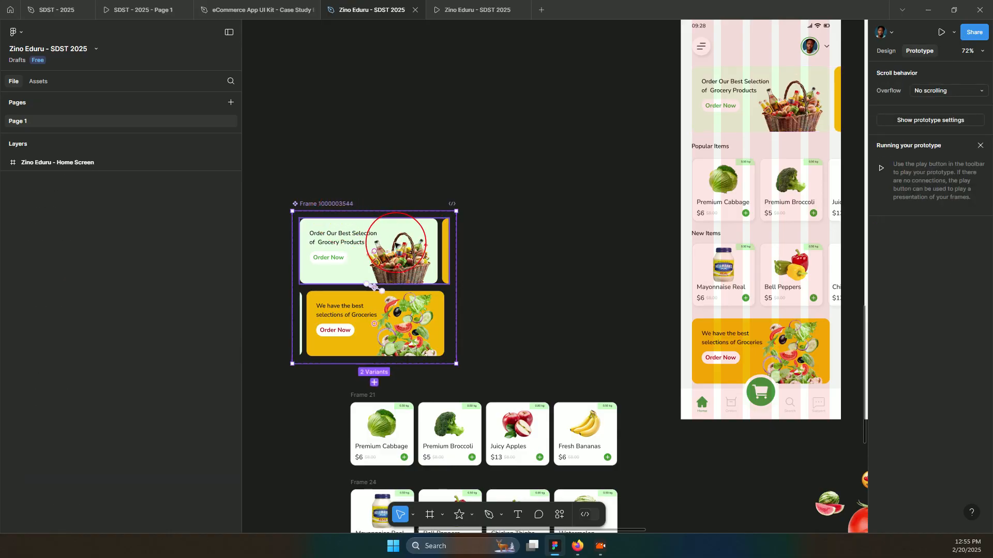
left_click(337, 256)
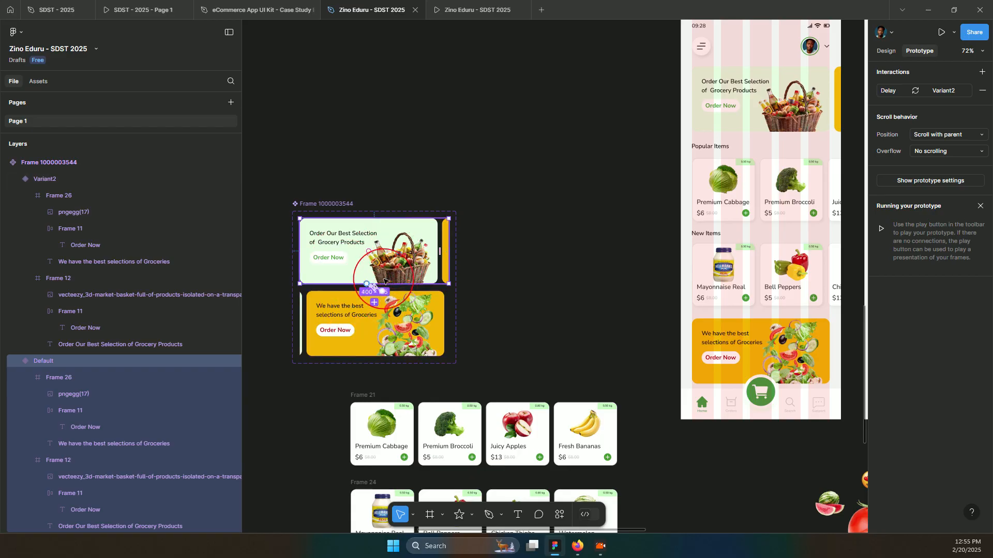
scroll(379, 295, "up", 10)
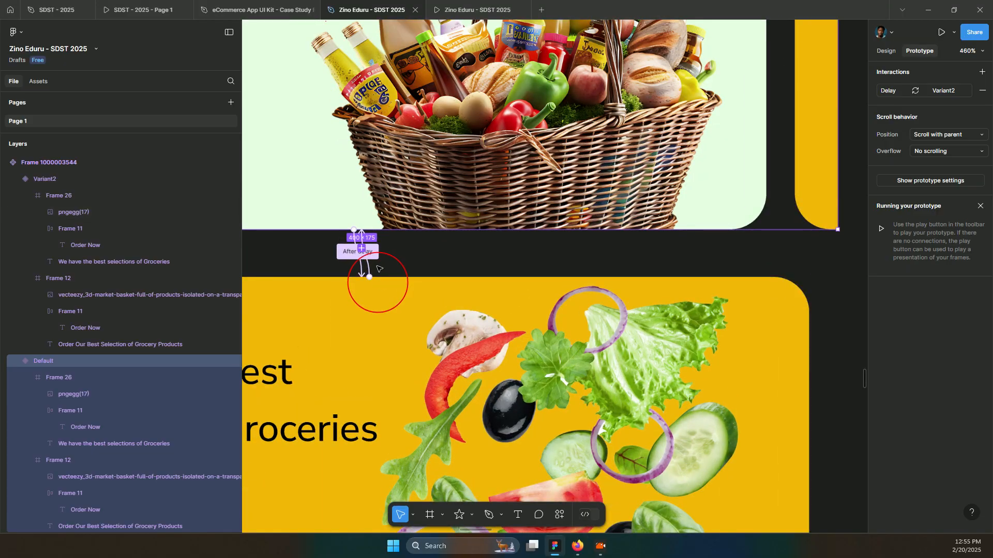
left_click(373, 254)
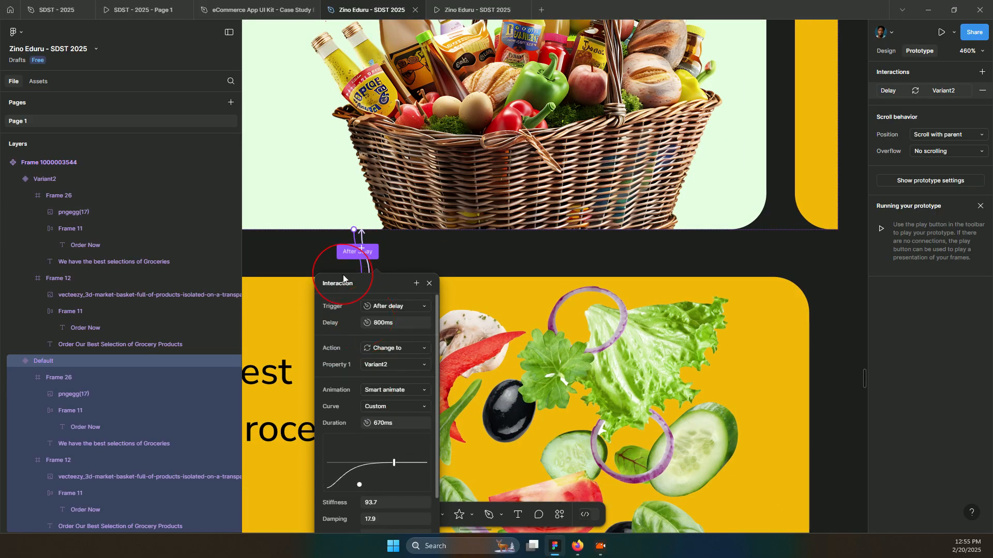
left_click(355, 260)
scroll(369, 256, "up", 4)
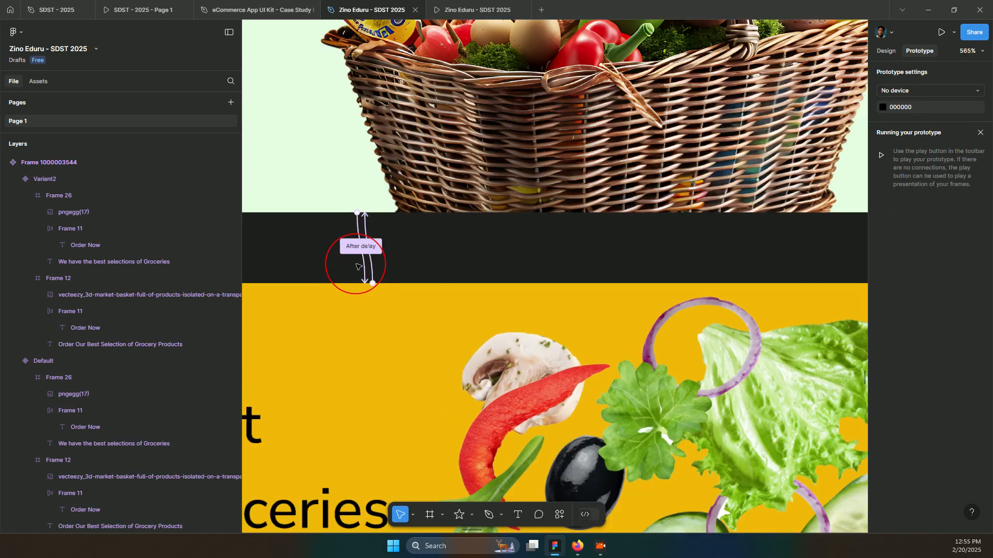
Change the trigger of the interaction from Variant2 back to the Default variant to After delay.
left_click(372, 256)
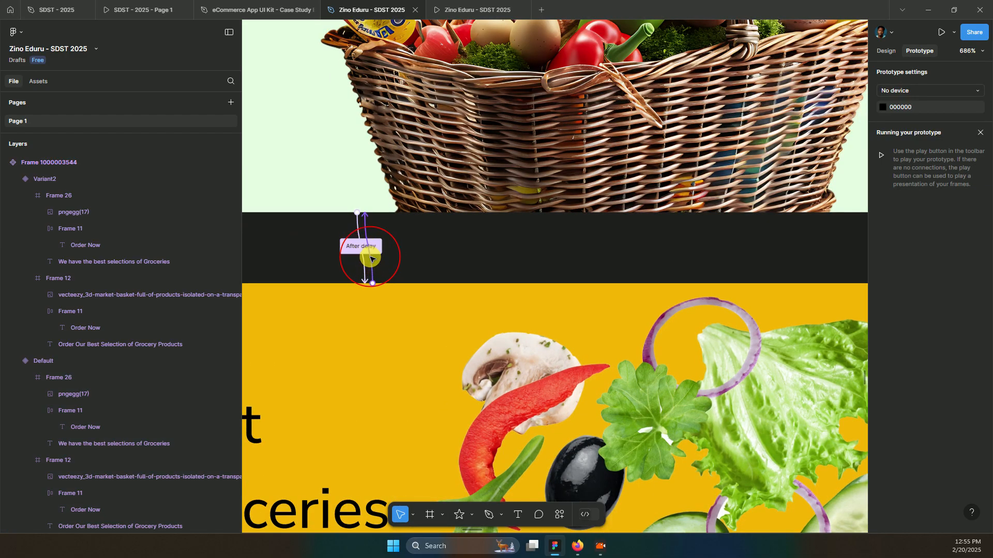
left_click(371, 258)
scroll(391, 346, "up", 2)
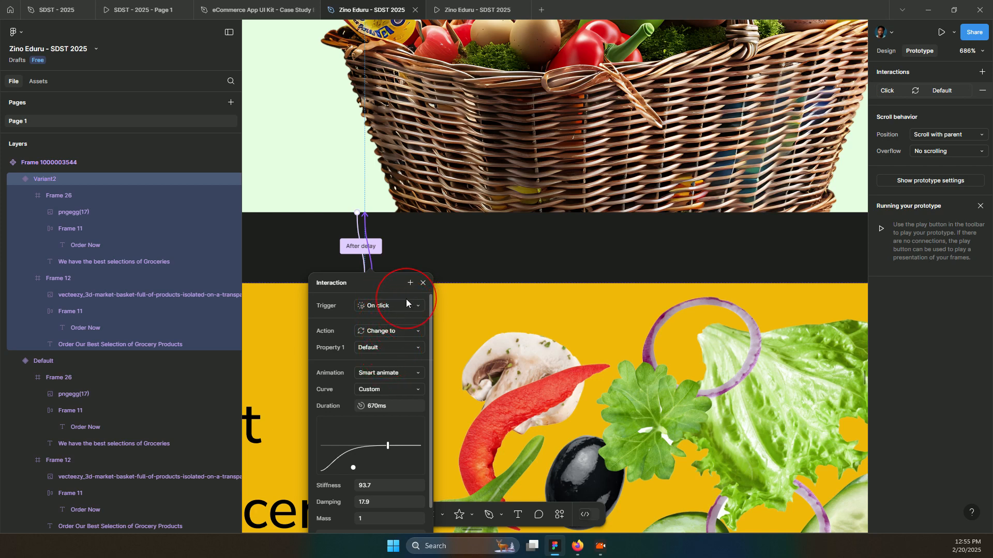
left_click(403, 306)
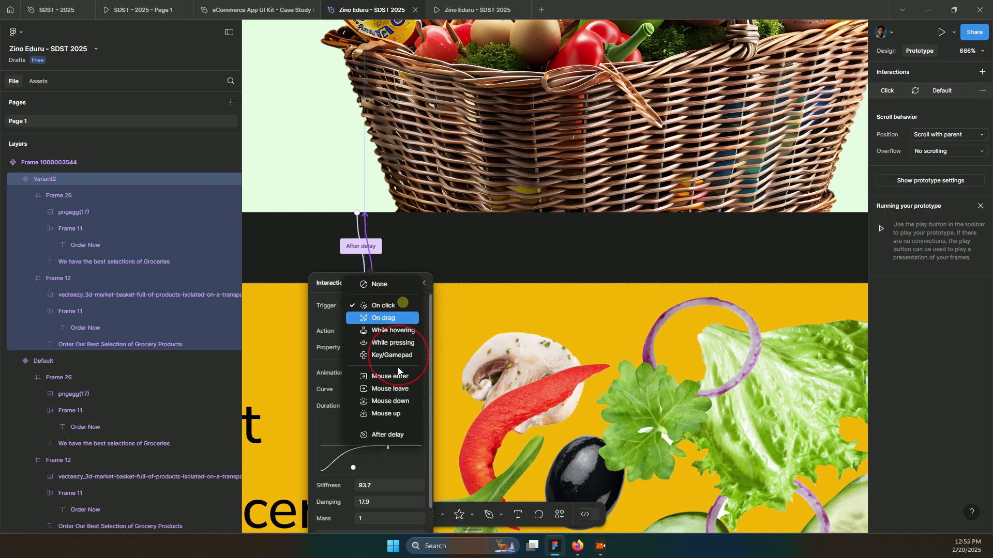
left_click(395, 430)
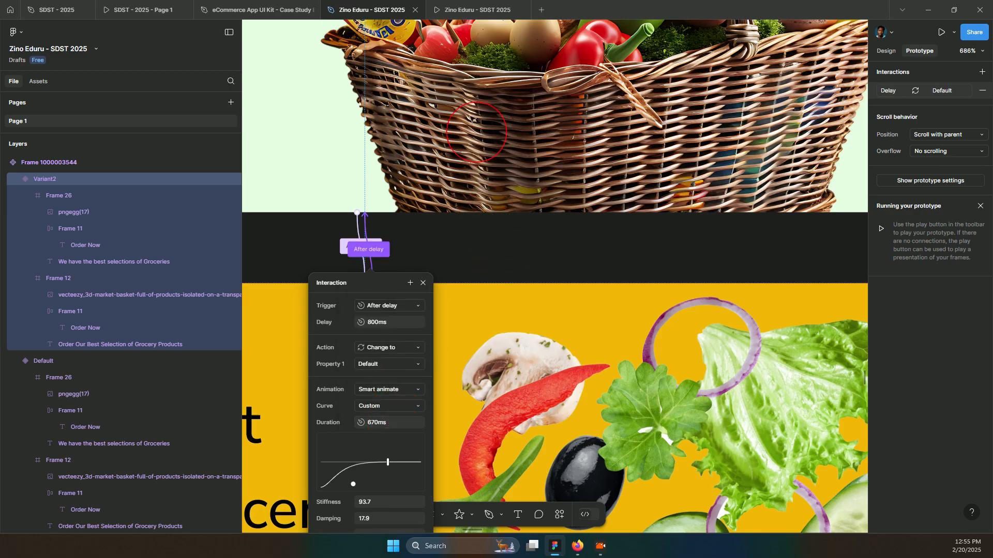
Check in the prototype preview how the banner slides back and forth, and return to the design file.
left_click(468, 9)
left_click(457, 151)
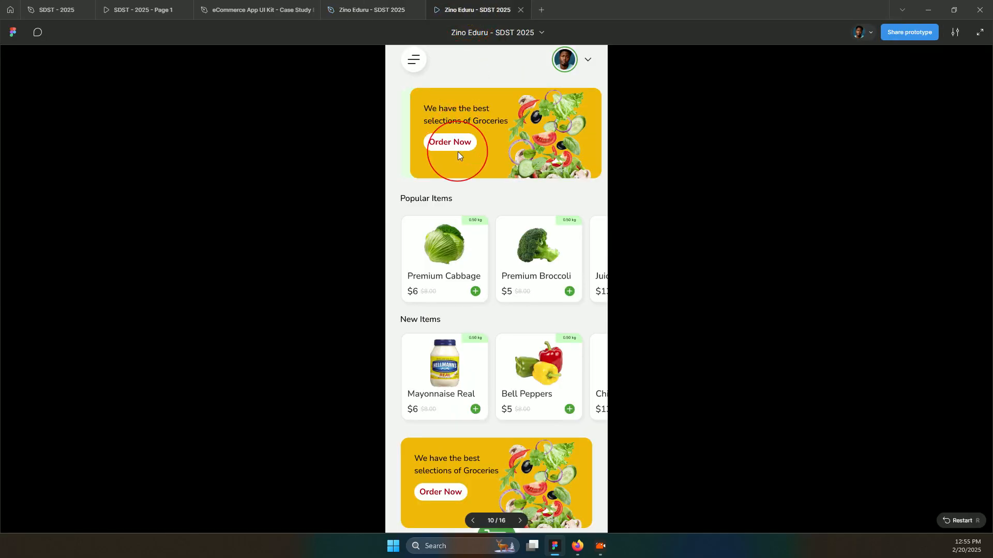
key("Right")
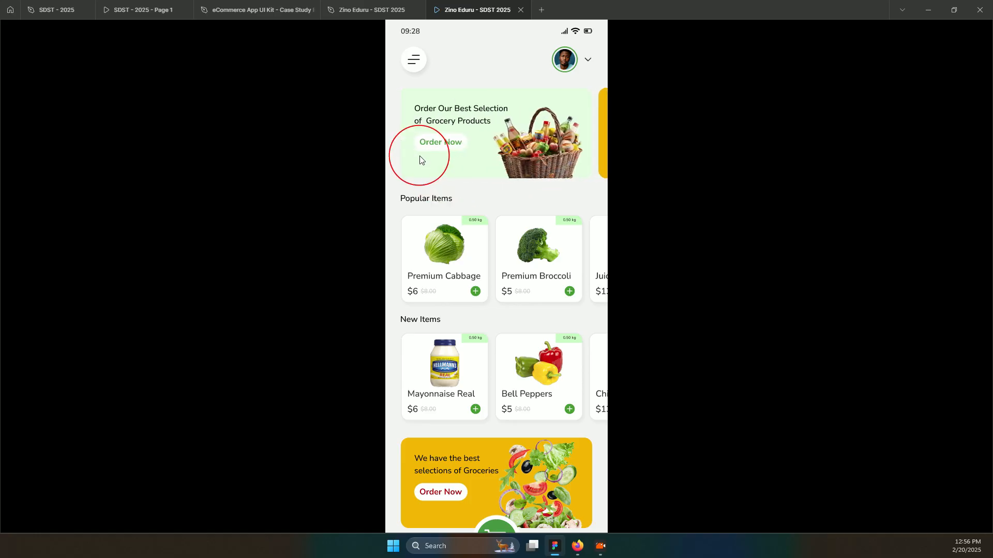
left_click(366, 11)
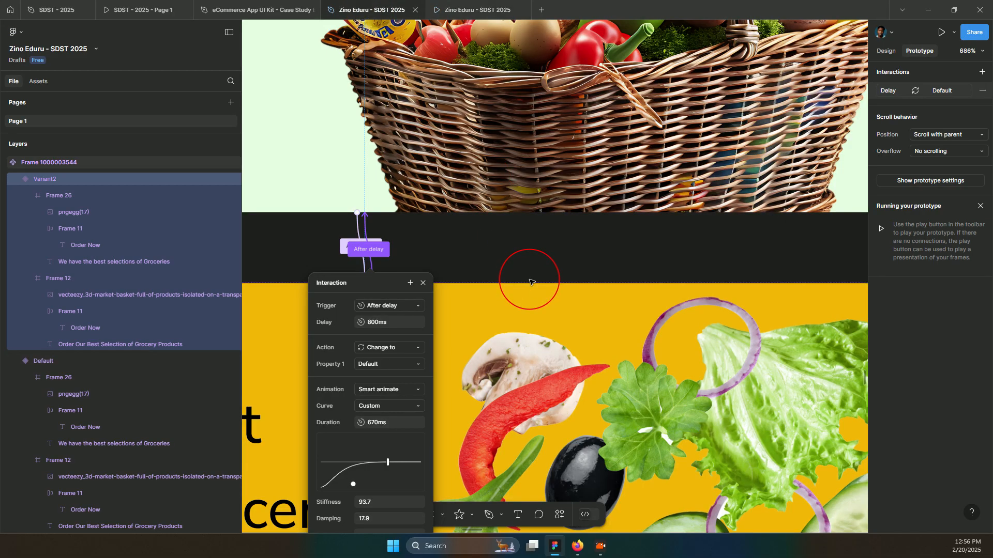
Move the sliding banner on the Home Screen down slightly and delete the old static green banner (Frame 12) behind it.
scroll(531, 282, "down", 5)
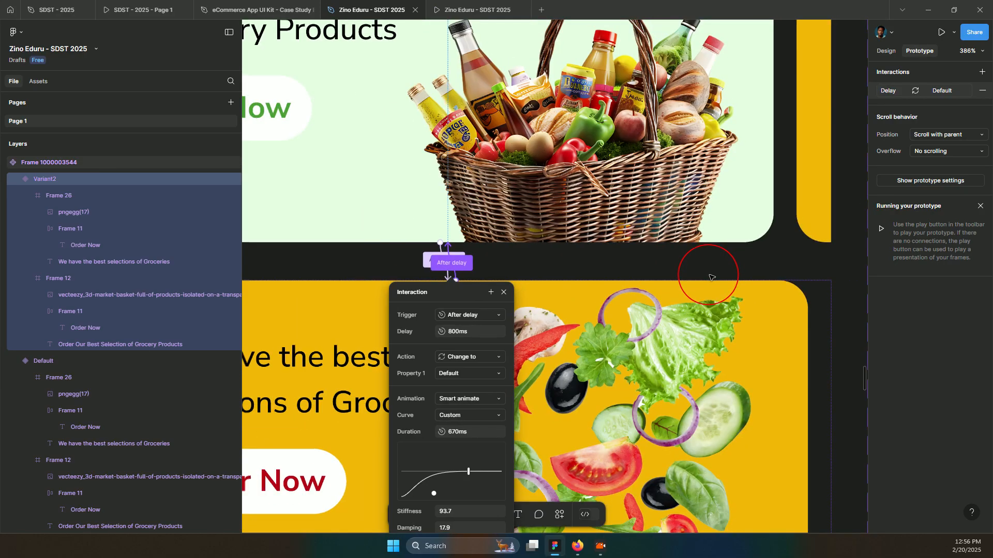
scroll(712, 284, "down", 3)
scroll(710, 286, "down", 6)
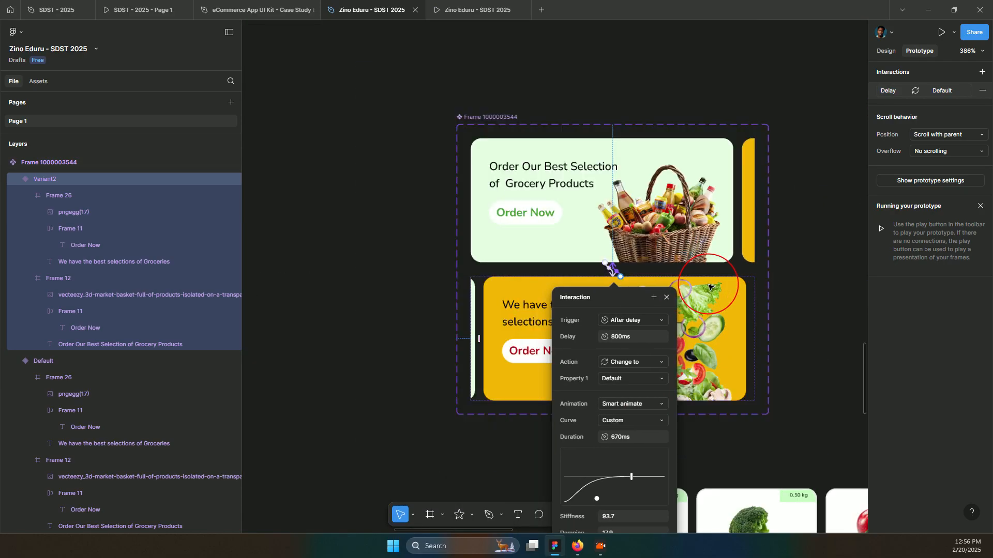
scroll(709, 287, "right", 5)
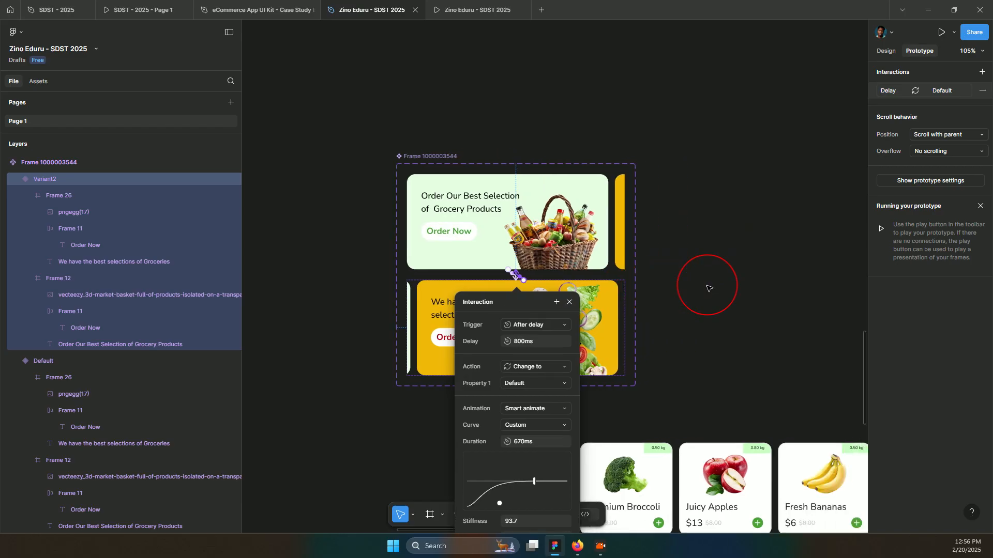
scroll(708, 293, "right", 5)
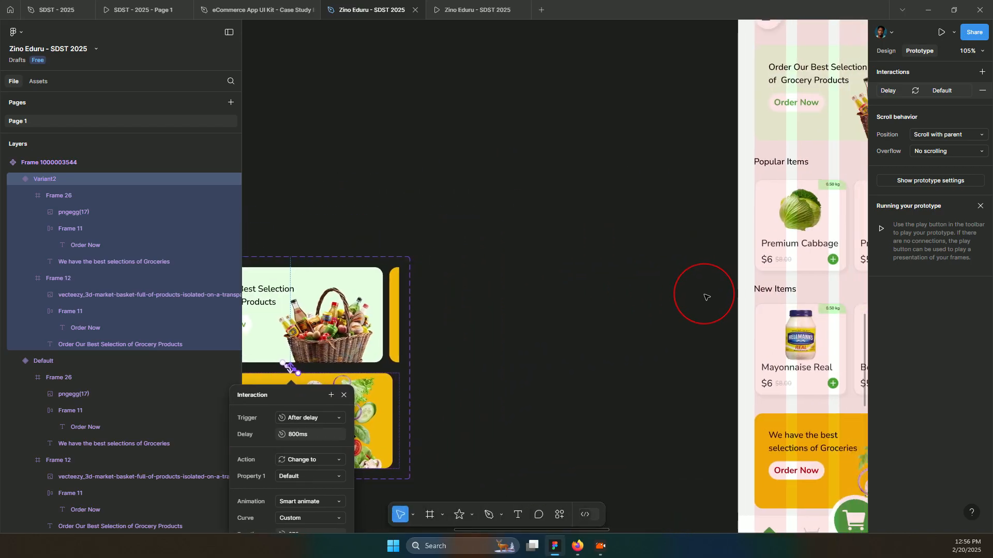
scroll(709, 290, "up", 1)
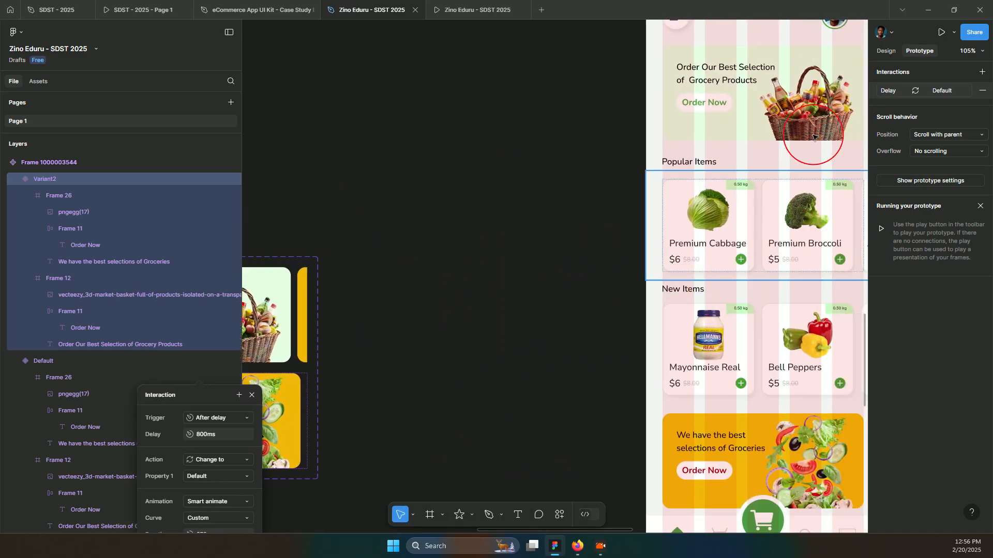
scroll(755, 135, "right", 3)
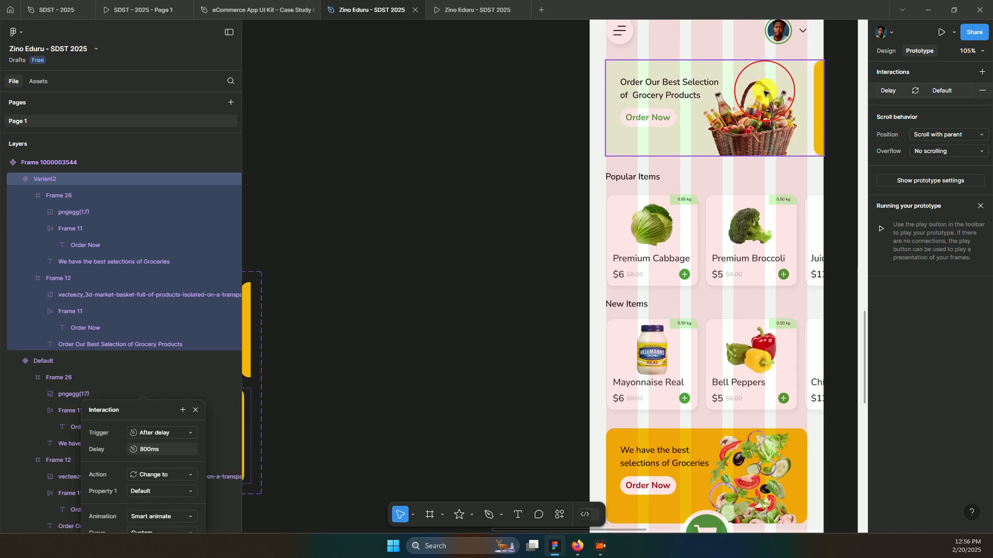
scroll(727, 110, "right", 1)
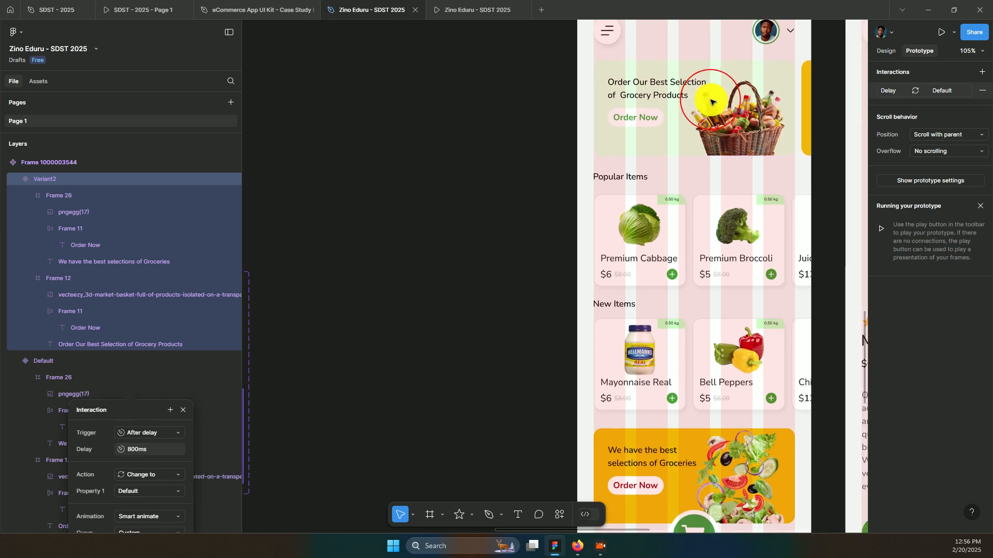
scroll(708, 123, "right", 1)
left_click(709, 123)
left_click_drag(708, 122, 708, 141)
left_click(675, 62)
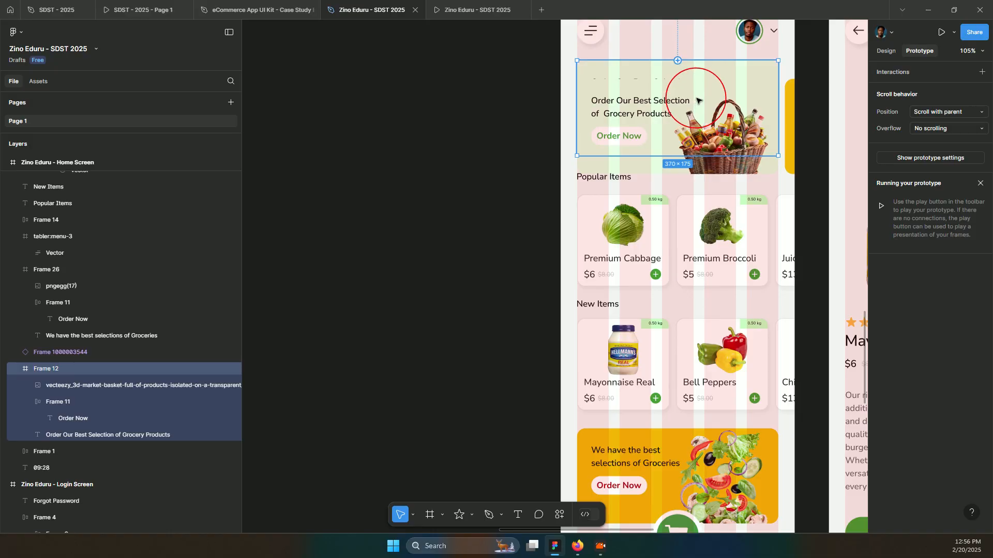
key("Delete")
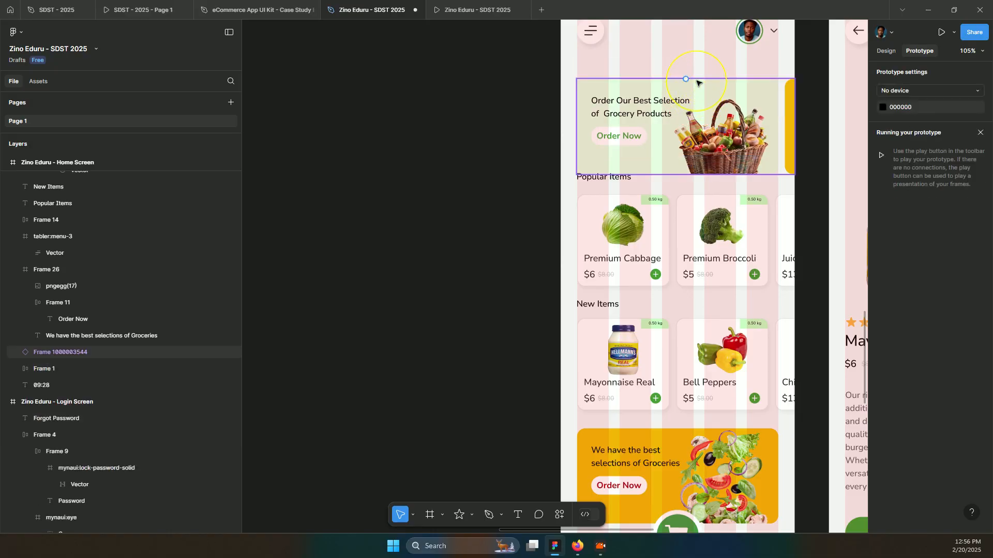
Move the sliding banner back up to its place between the header and the Popular Items heading.
left_click_drag(698, 80, 694, 71)
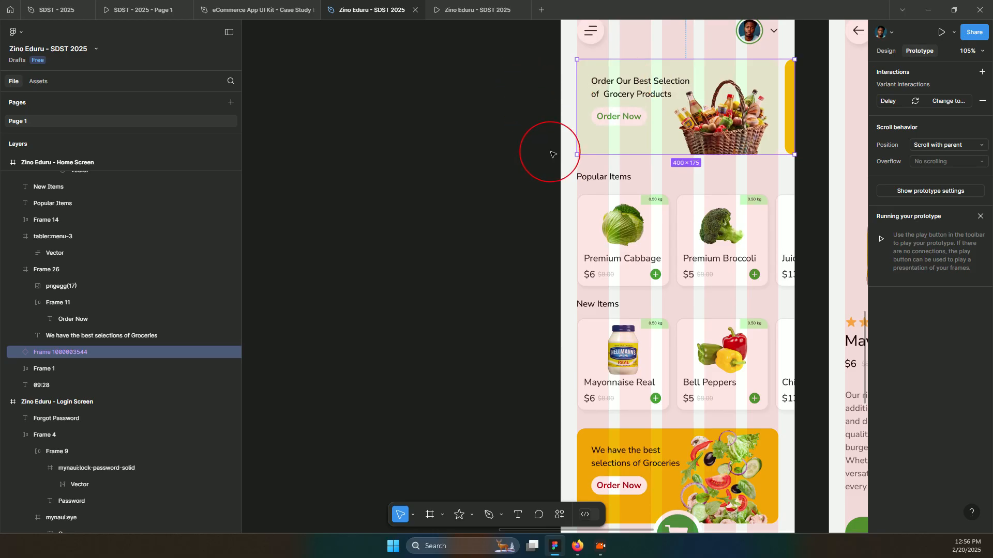
key("Down")
key("Down")
key("Down")
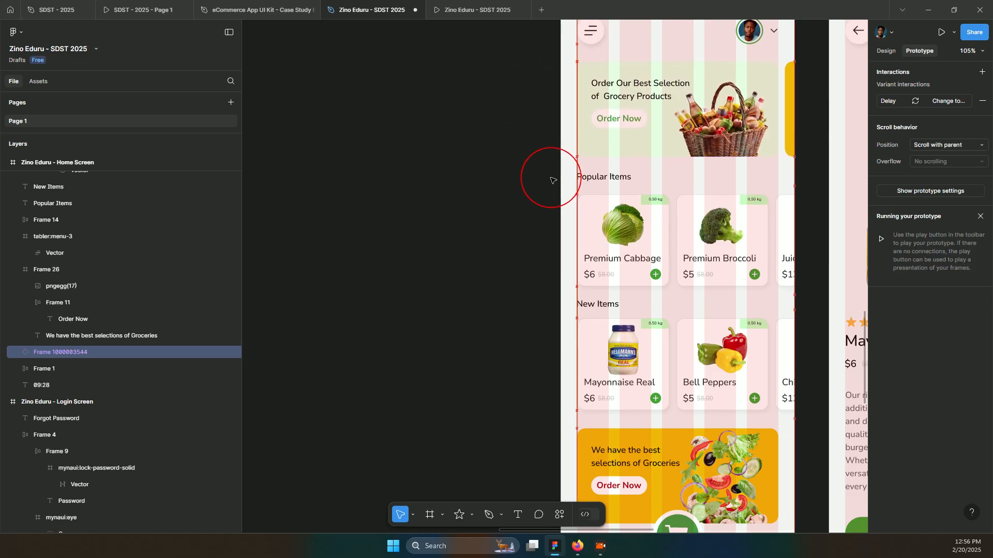
Check the cleaned-up sliding banner in the prototype preview and return to the design file.
left_click(490, 3)
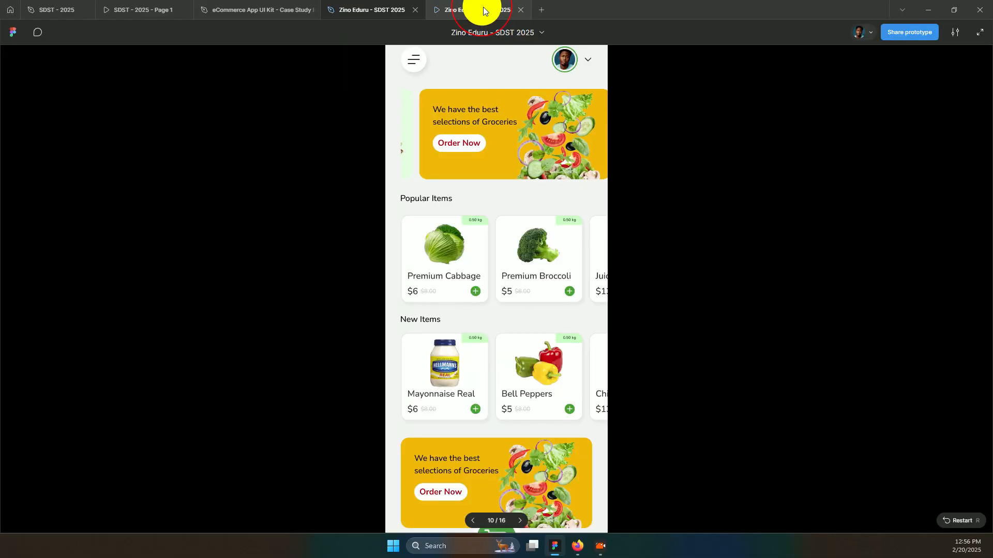
left_click(535, 236)
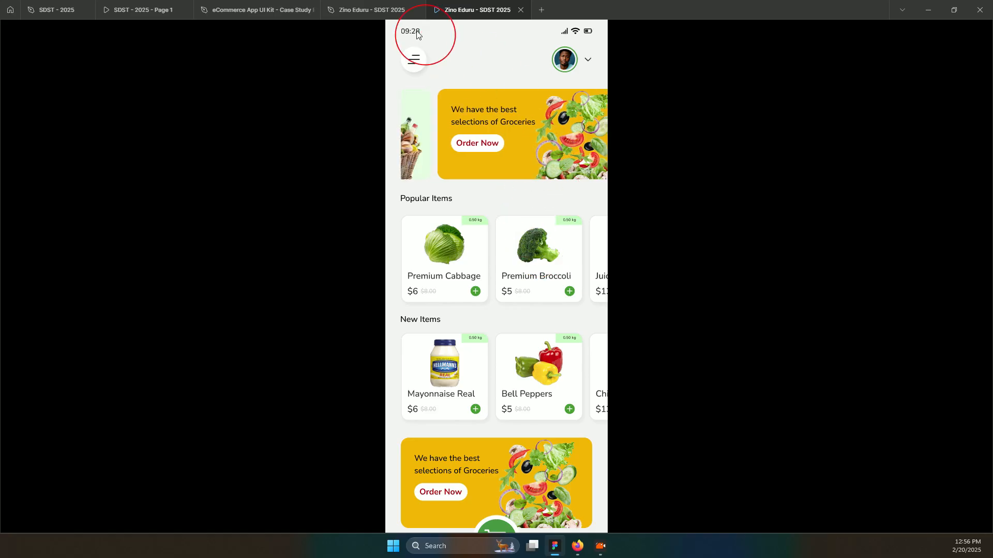
left_click(387, 12)
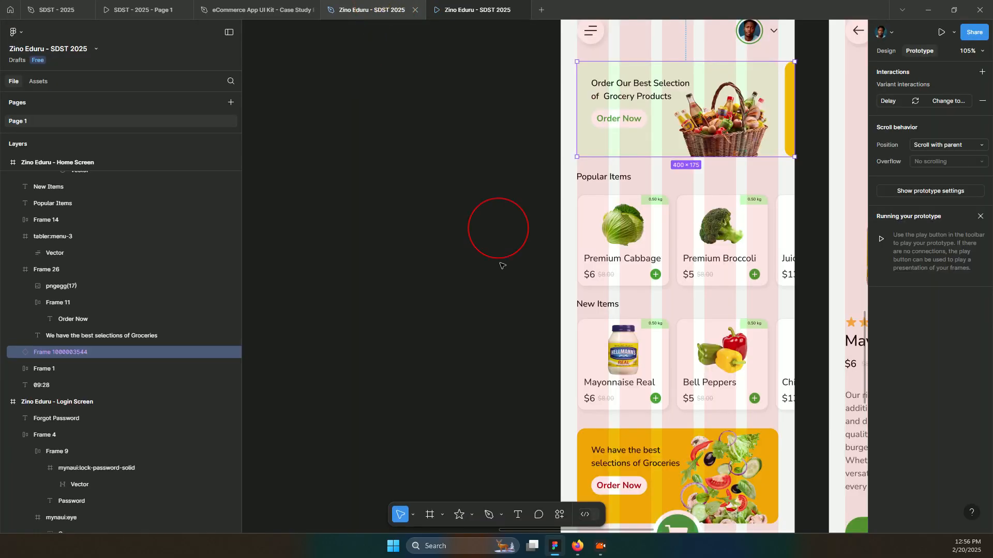
Shift Frame 26 and Frame 12 in Variant2 left together until the yellow banner aligns with the green banner above.
scroll(490, 300, "left", 4)
scroll(490, 300, "down", 2)
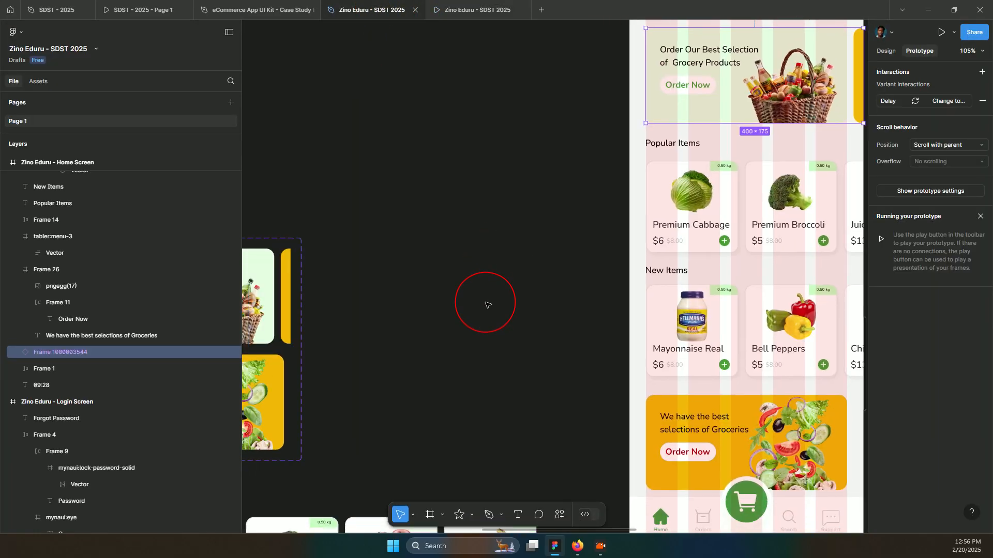
scroll(486, 305, "left", 5)
scroll(487, 305, "down", 2)
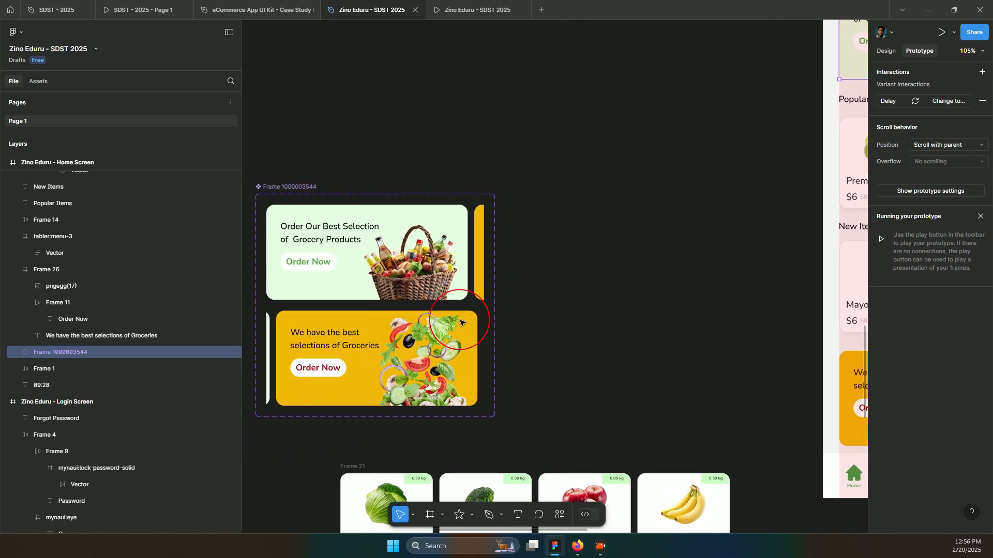
left_click(359, 361)
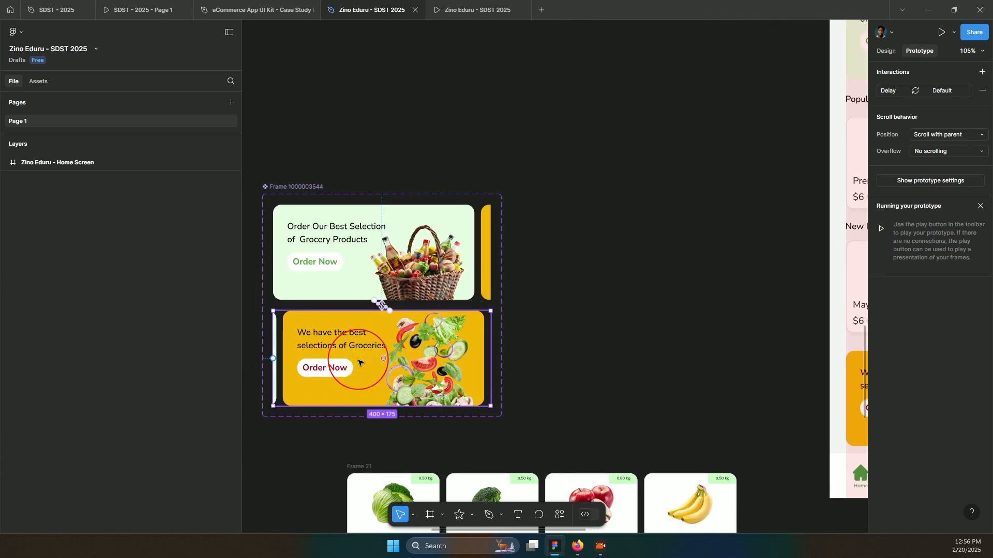
double_click(357, 363)
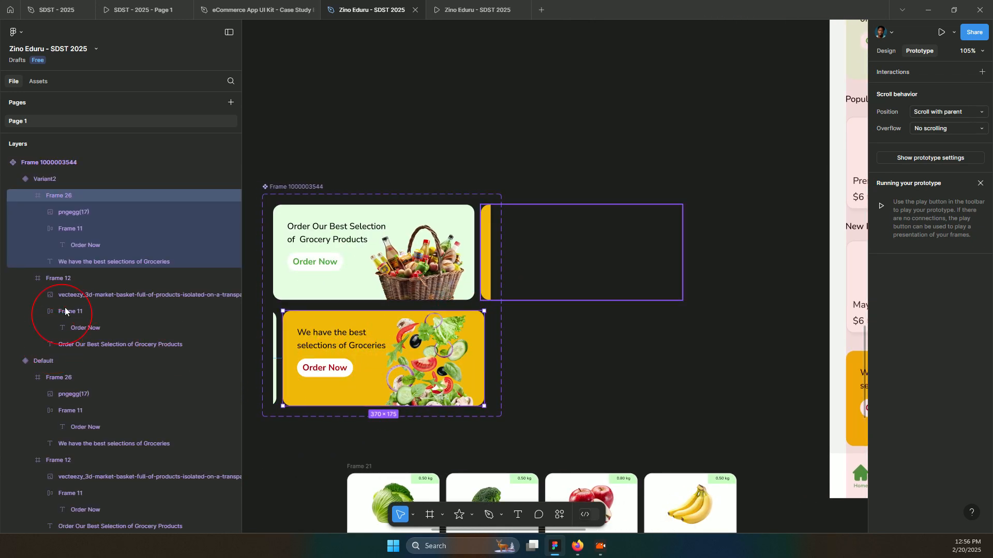
left_click(70, 280, "shift")
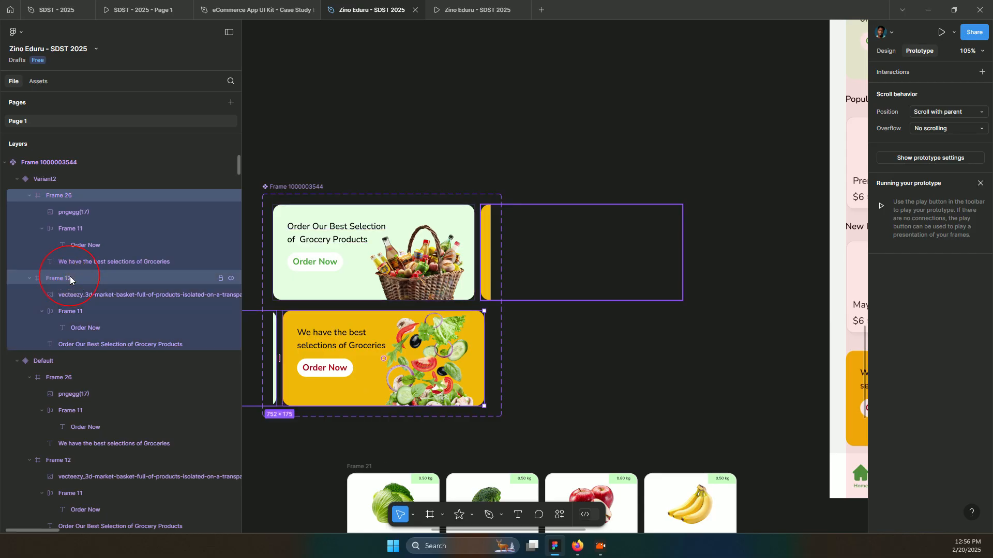
key("shift+Left")
key("Left")
key("Left")
key("Left")
key("Left")
key("Left")
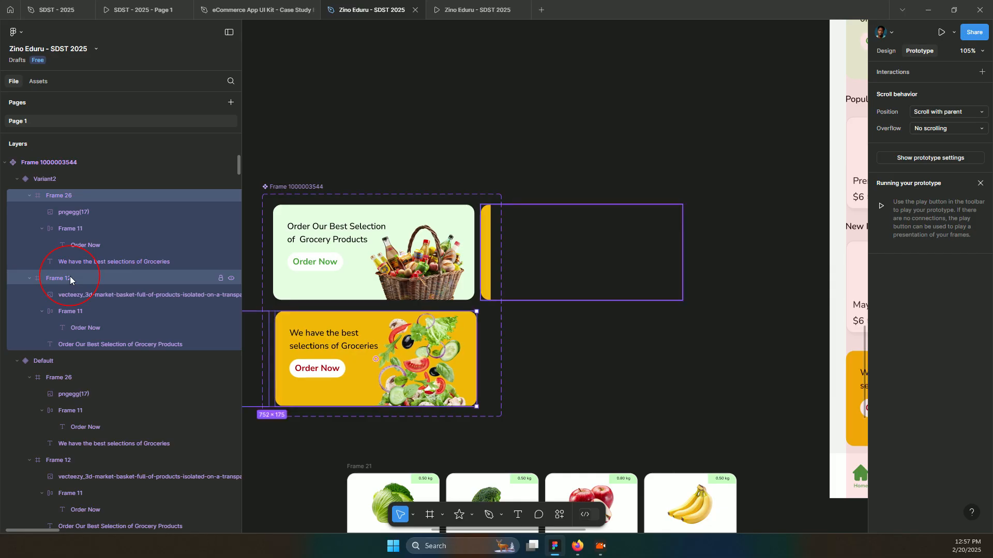
key("Left")
key("Left")
key("Left")
key("Left")
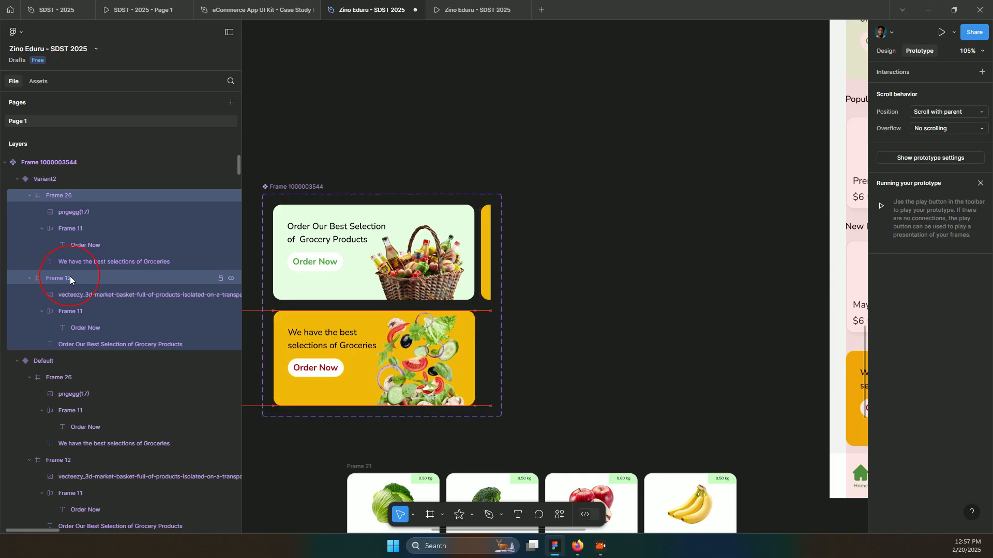
key("Right")
key("Right")
key("Right")
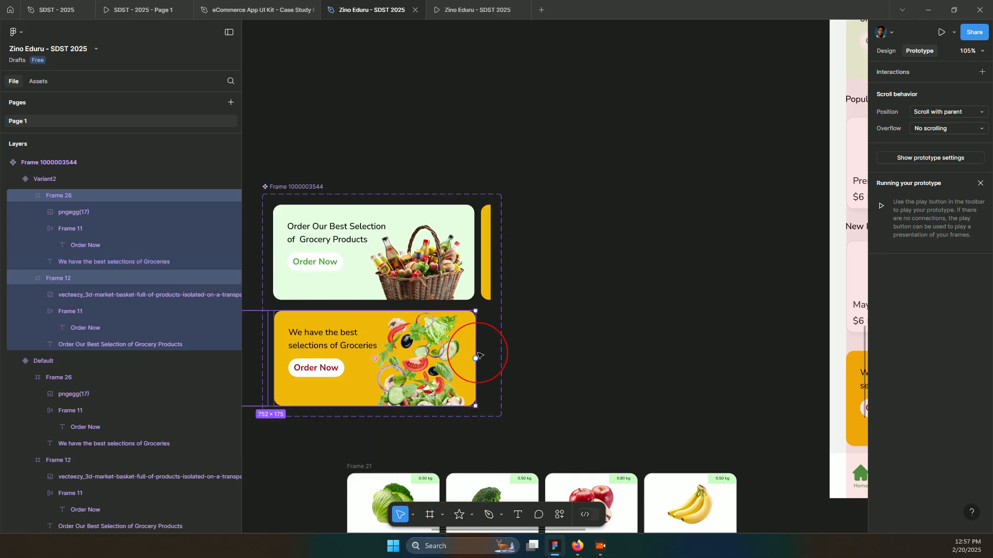
Try resizing Variant2 to about 397 × 175 by moving its side edges, and check the banner in the prototype preview.
left_click(484, 350)
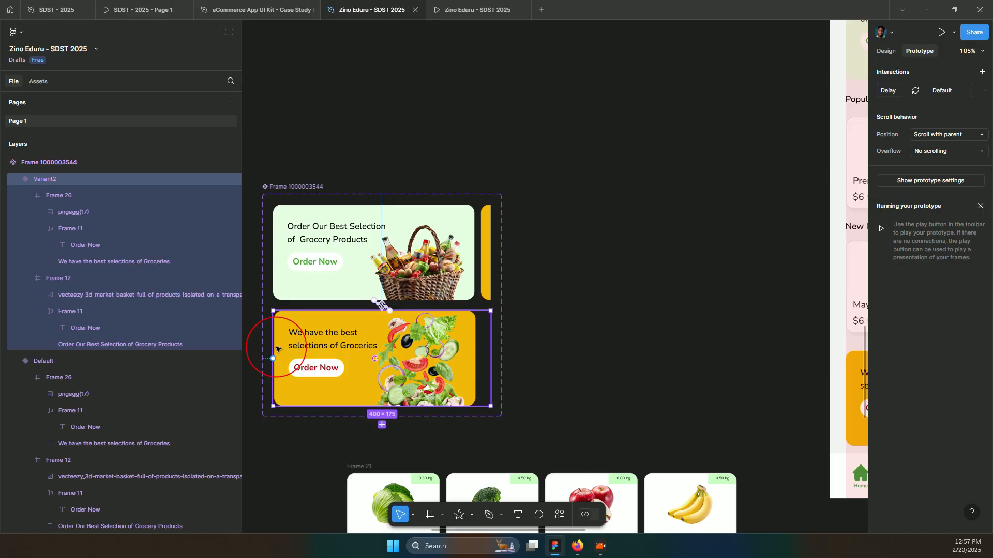
left_click_drag(273, 345, 264, 348)
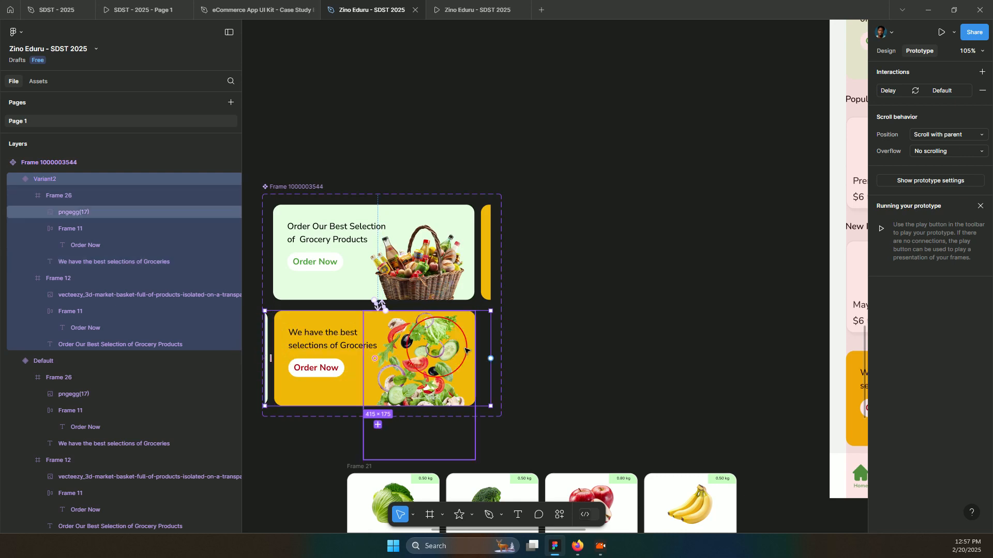
left_click_drag(489, 341, 481, 339)
left_click(483, 5)
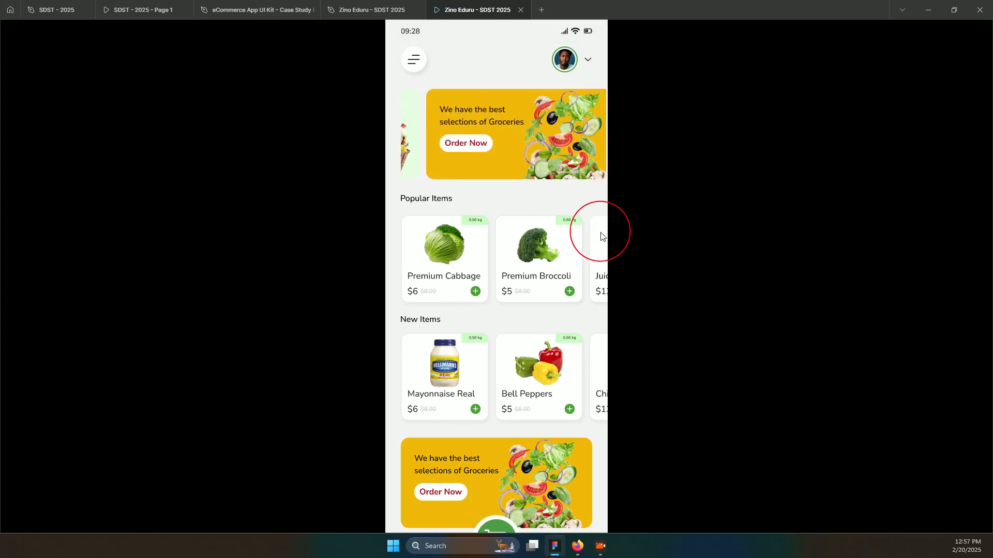
left_click(381, 10)
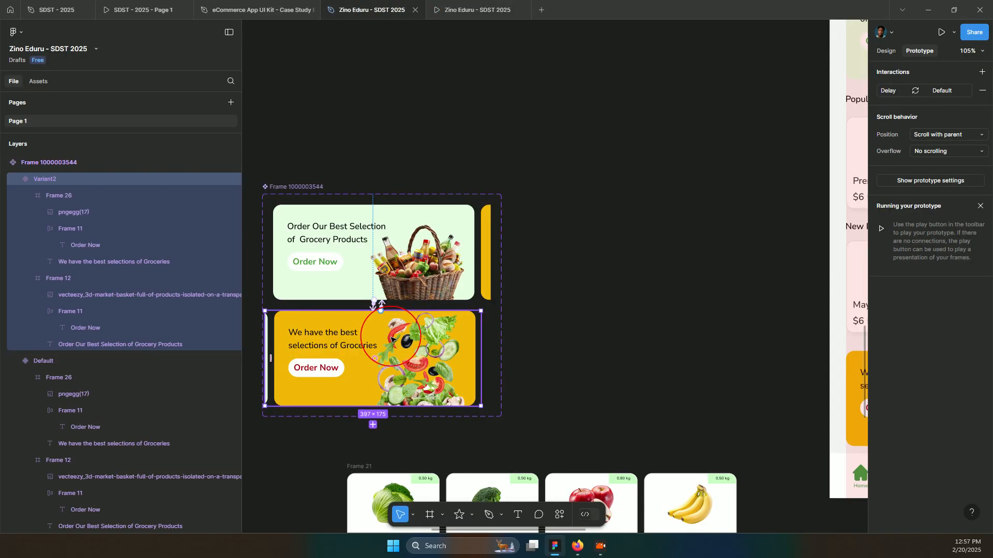
Undo both Variant2 resizes and recheck the sliding banner in the prototype preview.
key("ctrl+z")
key("ctrl+z")
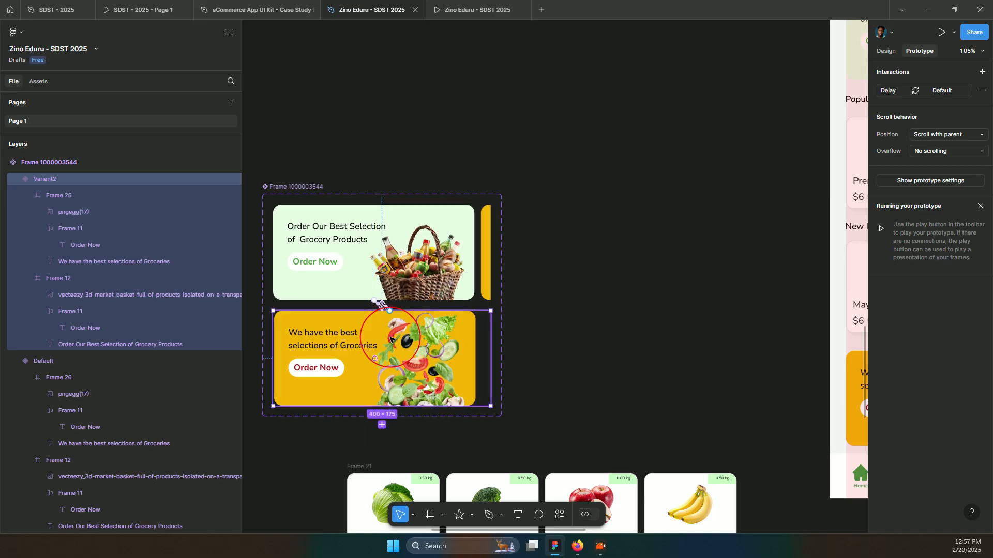
left_click(461, 10)
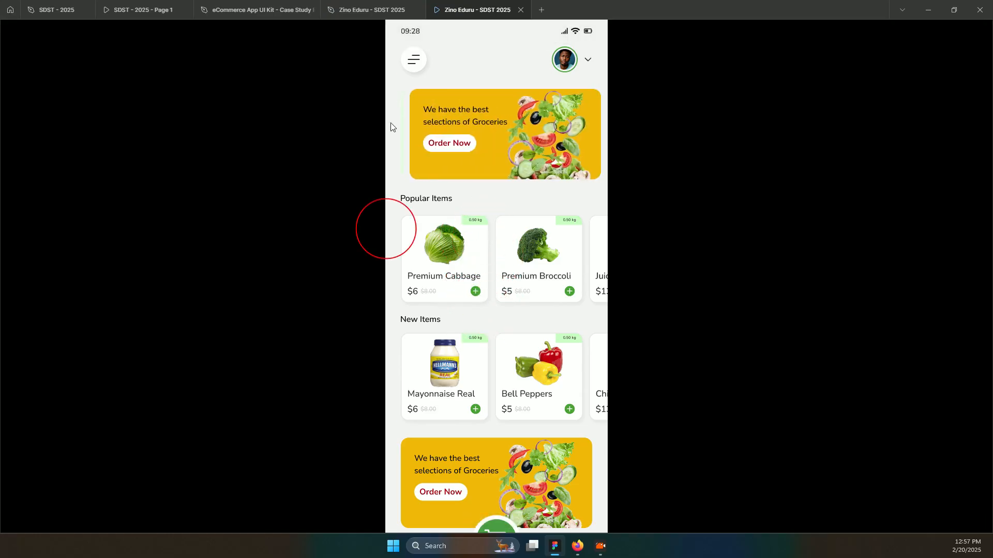
left_click(342, 12)
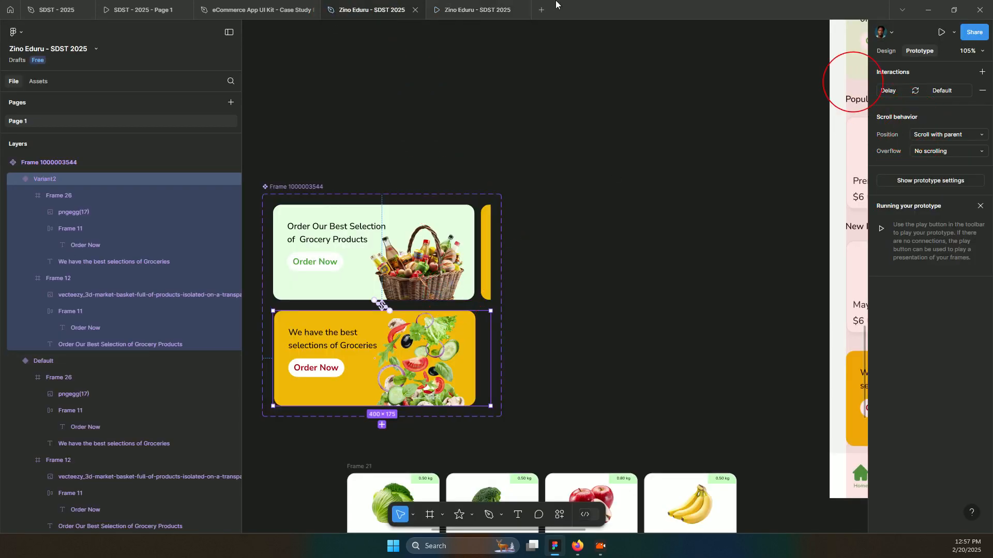
Test the looping banner and the Popular Items row's horizontal scrolling in the prototype preview, and return to the design file.
left_click(468, 6)
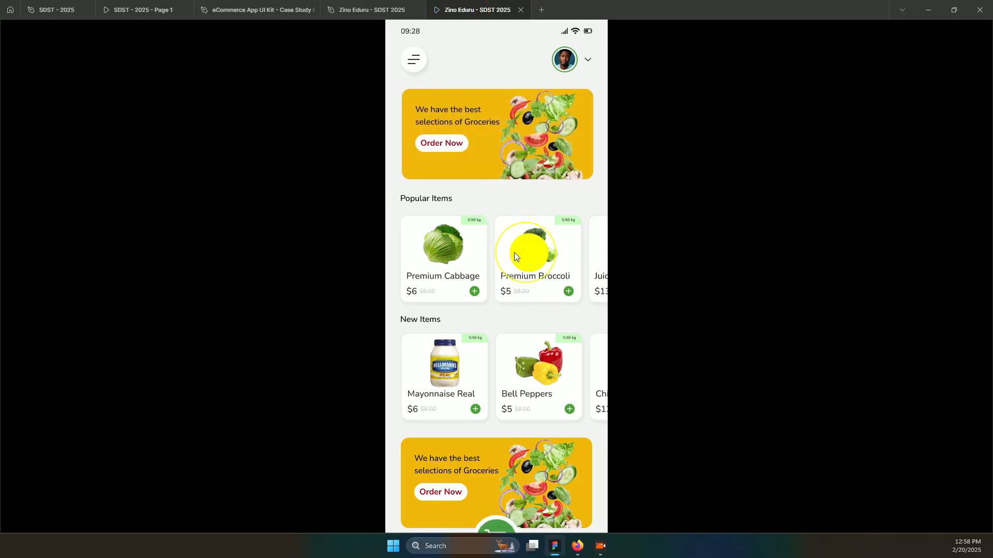
left_click_drag(514, 253, 439, 242)
left_click_drag(532, 276, 481, 266)
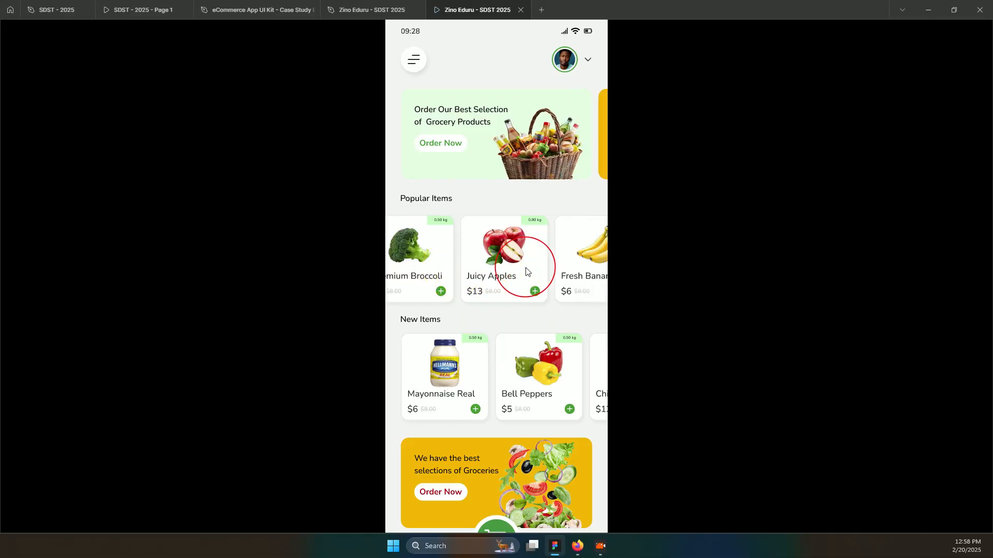
left_click_drag(550, 275, 465, 276)
left_click_drag(463, 274, 530, 275)
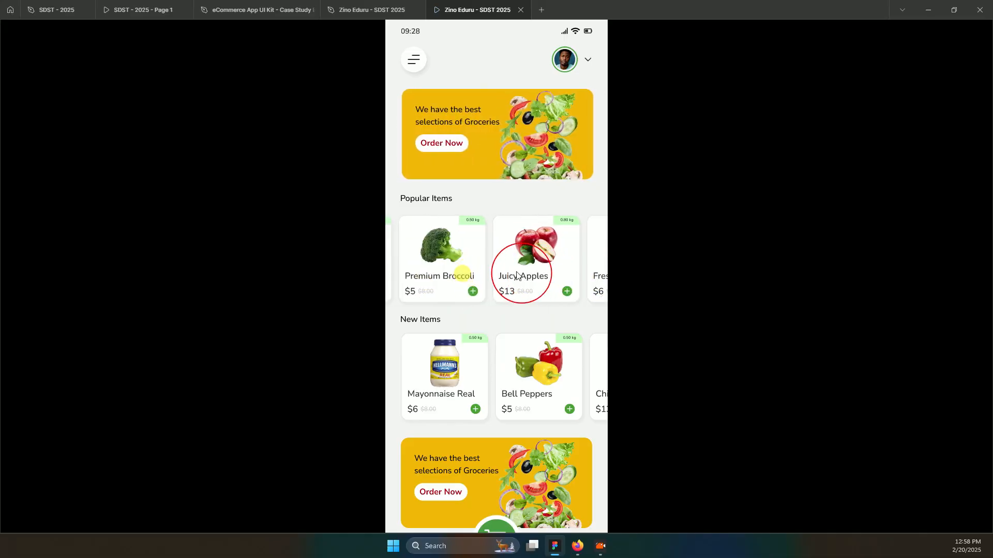
scroll(517, 277, "down", 2)
scroll(512, 264, "up", 2)
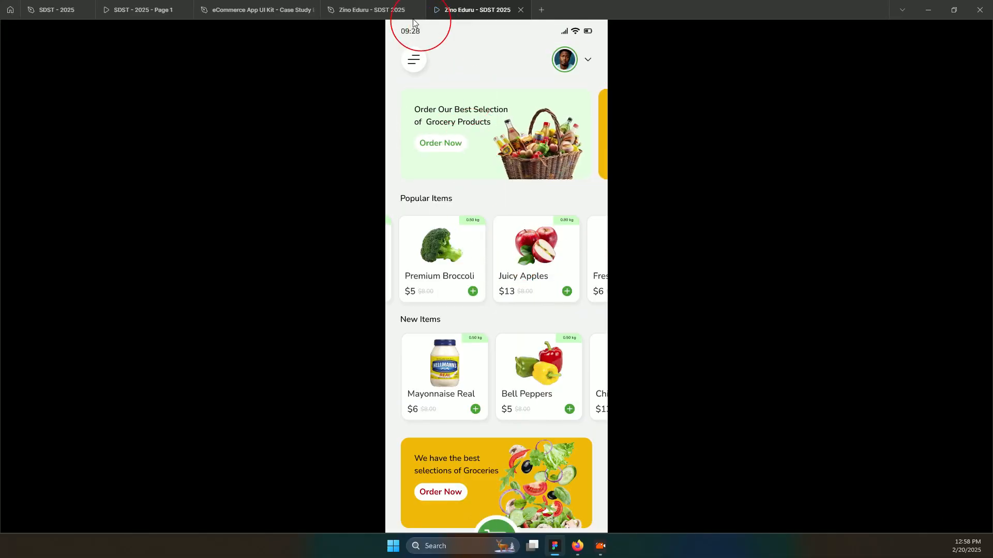
left_click(360, 9)
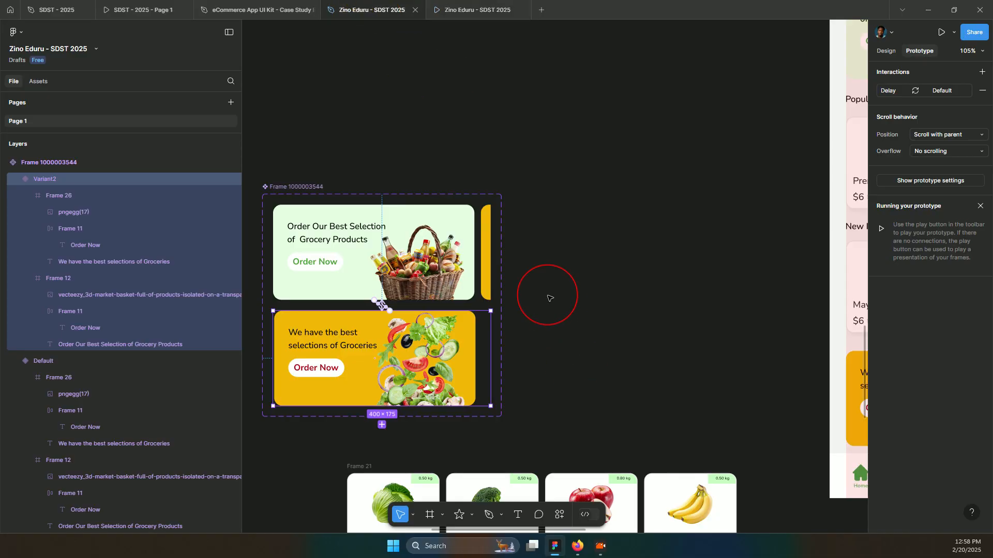
Review the banner component, the product rows in Frame 21 and Frame 24, and the Home Screen on the canvas.
scroll(344, 390, "down", 5)
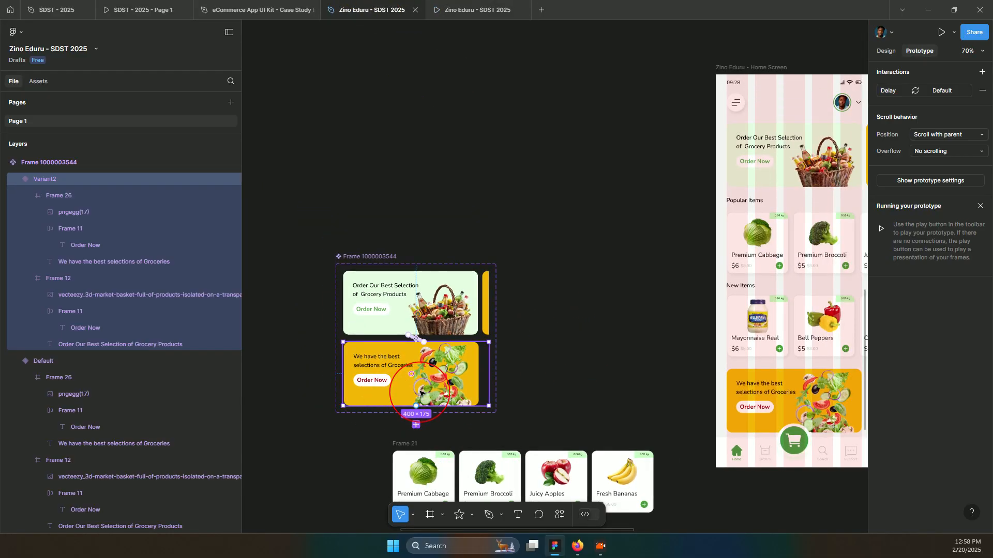
scroll(564, 365, "down", 3)
scroll(627, 356, "up", 2)
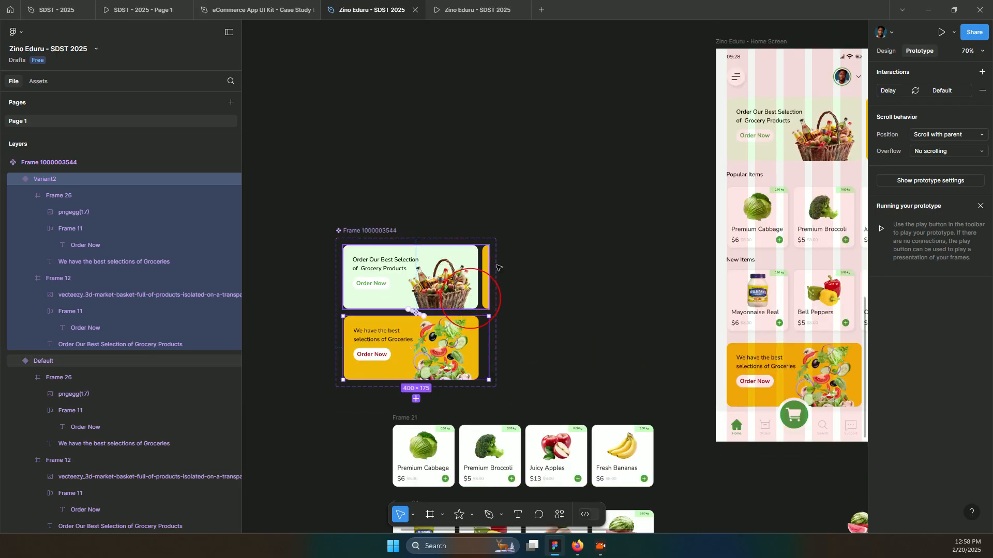
scroll(496, 268, "up", 2)
scroll(496, 268, "right", 3)
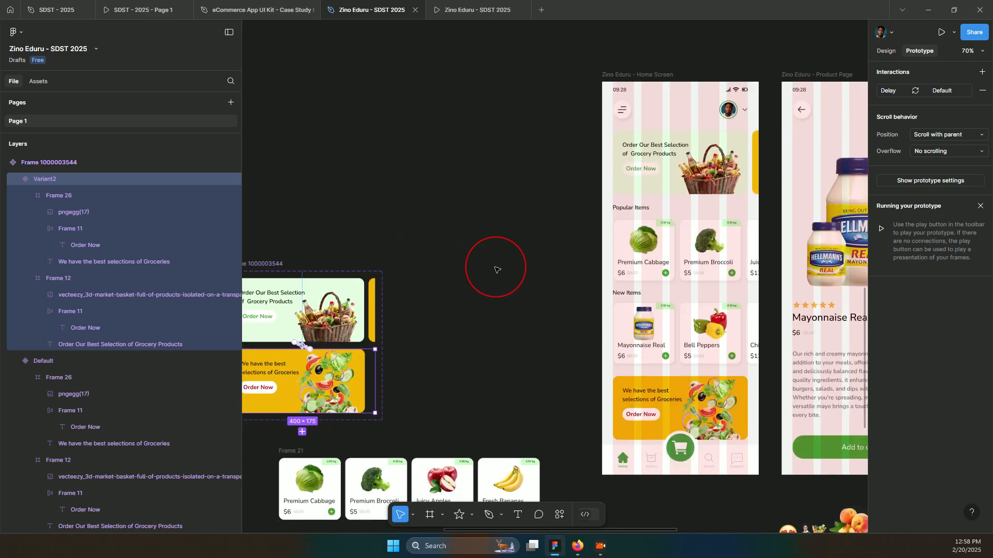
scroll(497, 269, "down", 8)
scroll(561, 384, "left", 2)
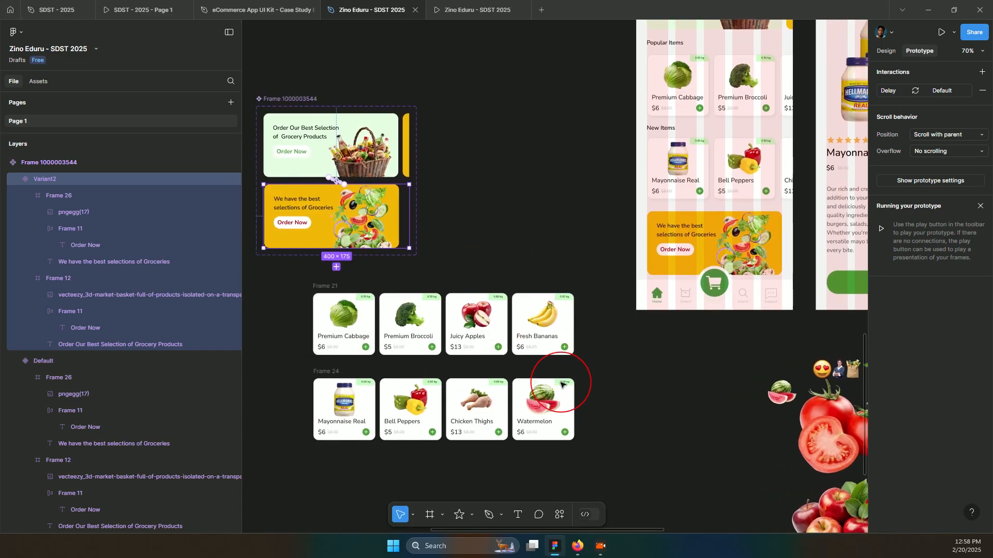
scroll(561, 384, "left", 3)
scroll(561, 384, "up", 1)
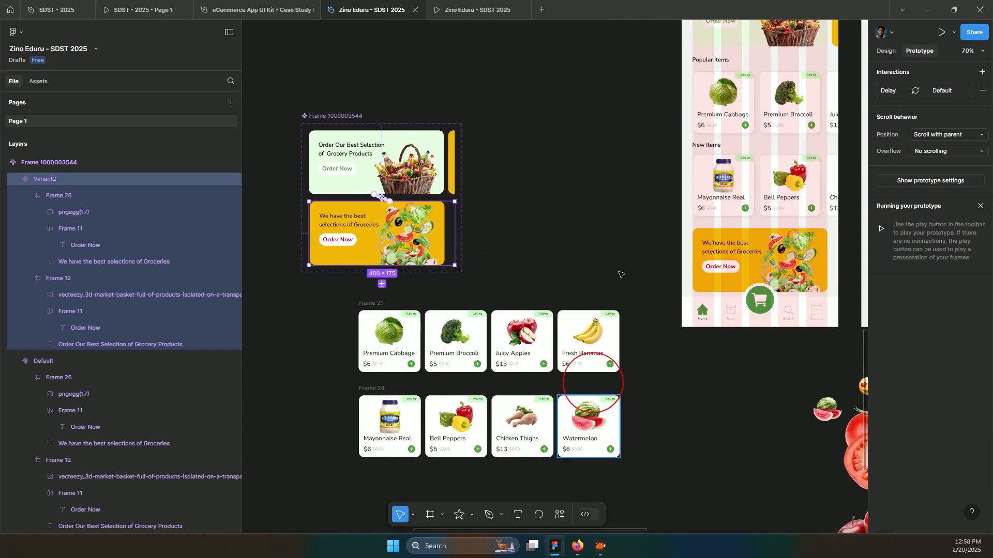
scroll(456, 254, "up", 2)
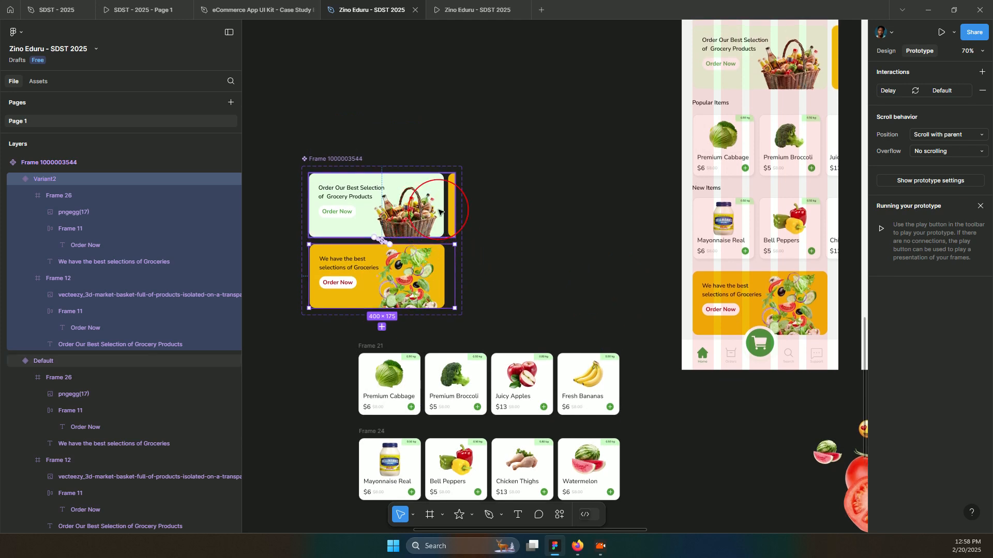